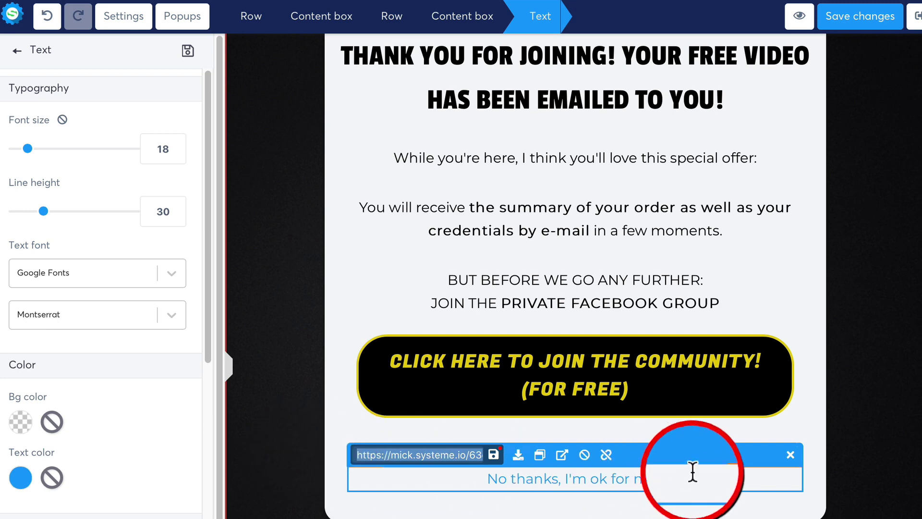
# Apply the entered page URL as the link of the "No thanks, I'm ok for now" text
pyautogui.click(494, 455)
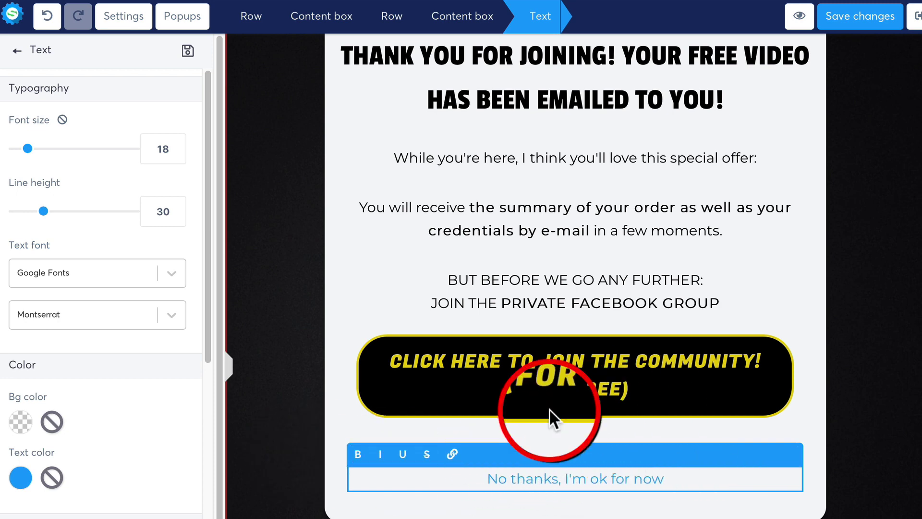
pyautogui.click(702, 275)
# Delete the "BUT BEFORE WE GO ANY FURTHER: JOIN THE PRIVATE FACEBOOK GROUP" text element
pyautogui.scroll(2, 598, 384)
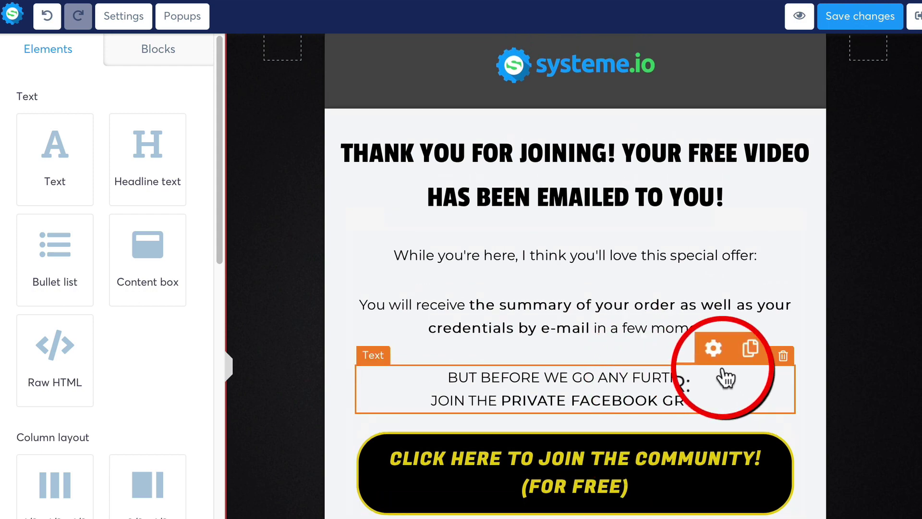
pyautogui.click(784, 356)
pyautogui.click(607, 349)
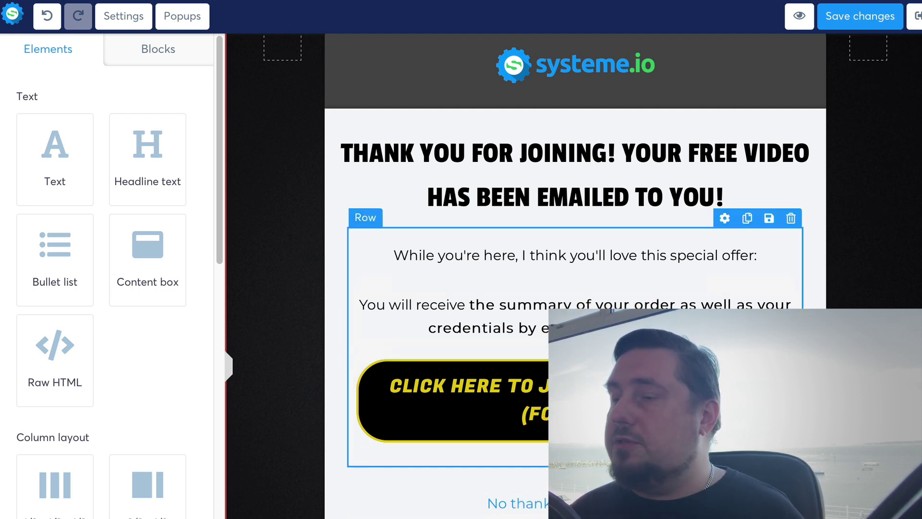
# Replace the order summary paragraph above the community button with three lines: "Benefit 1", "Benefit 2" and "Benefit 3"
pyautogui.scroll(1, 508, 396)
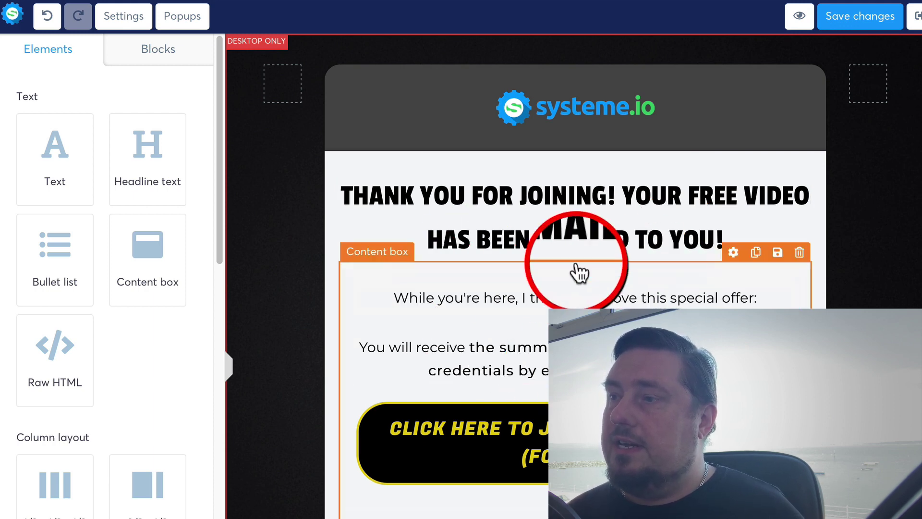
pyautogui.moveTo(602, 360); pyautogui.dragTo(567, 298)
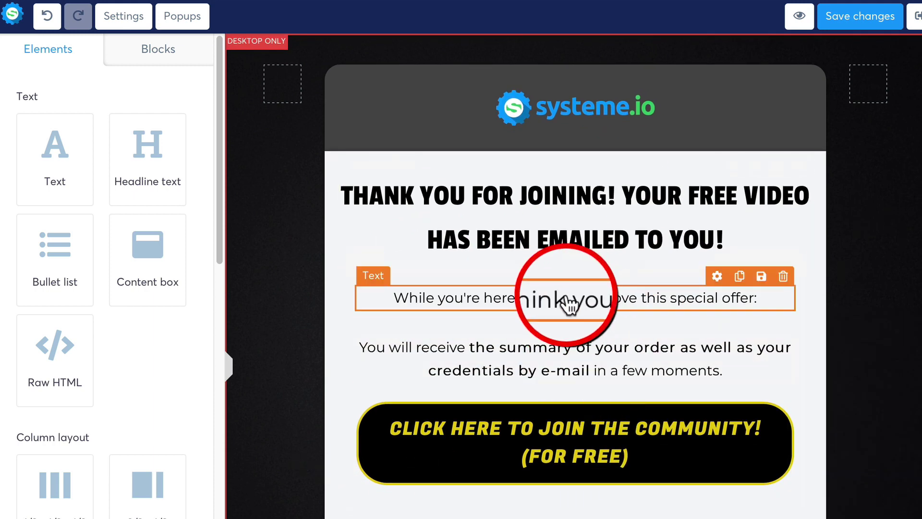
pyautogui.click(613, 353)
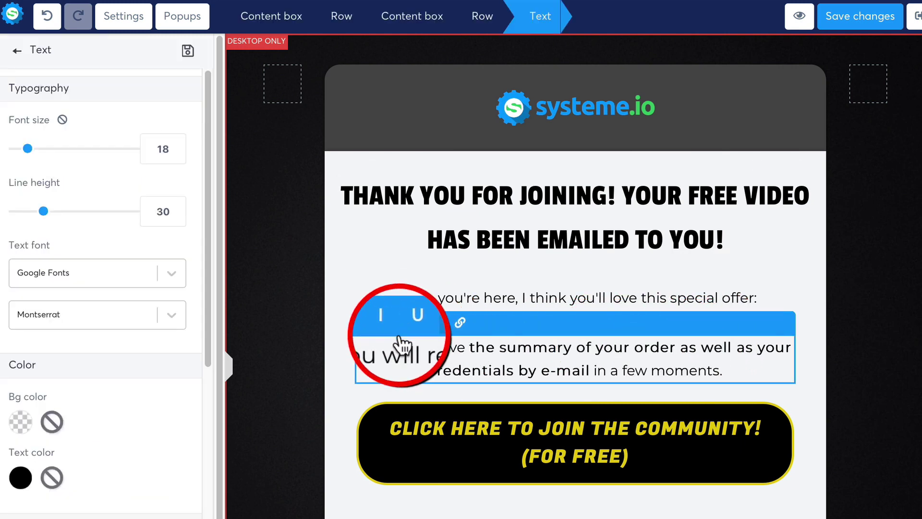
pyautogui.moveTo(725, 365); pyautogui.dragTo(308, 337)
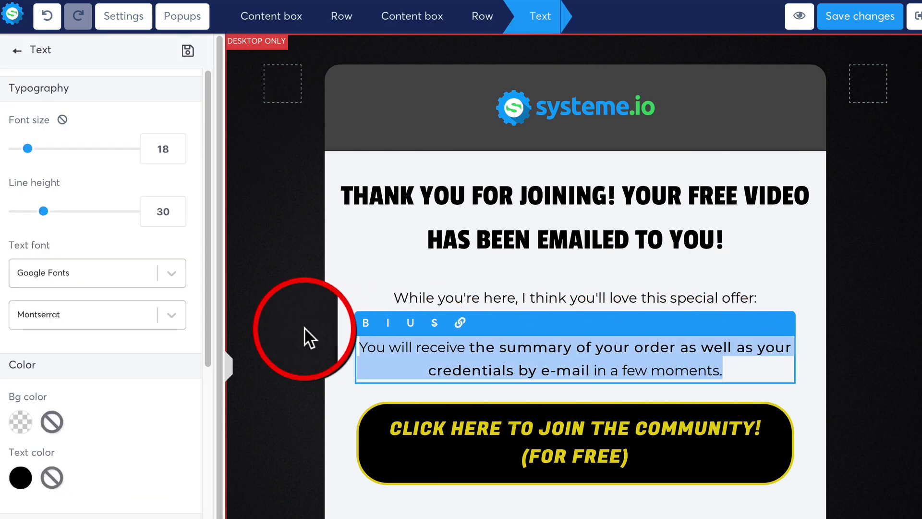
pyautogui.write('Benefit')
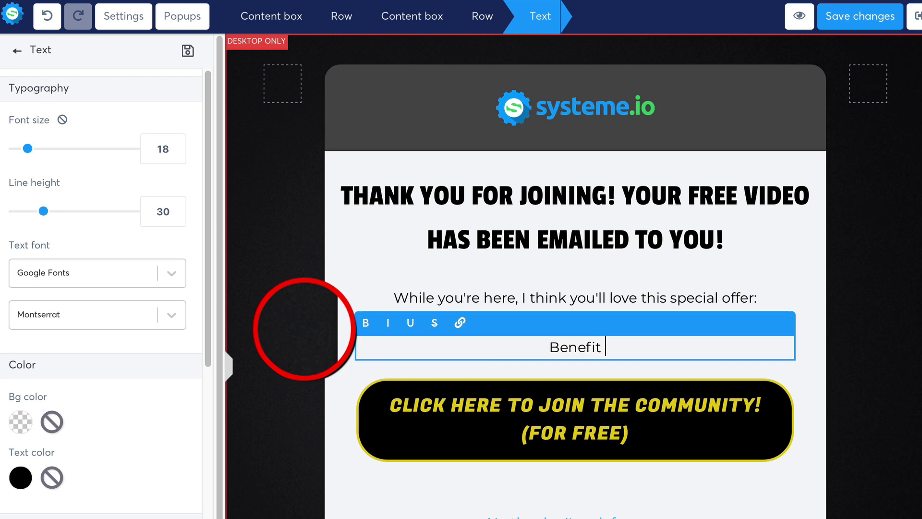
pyautogui.write(' 1')
pyautogui.press('Return')
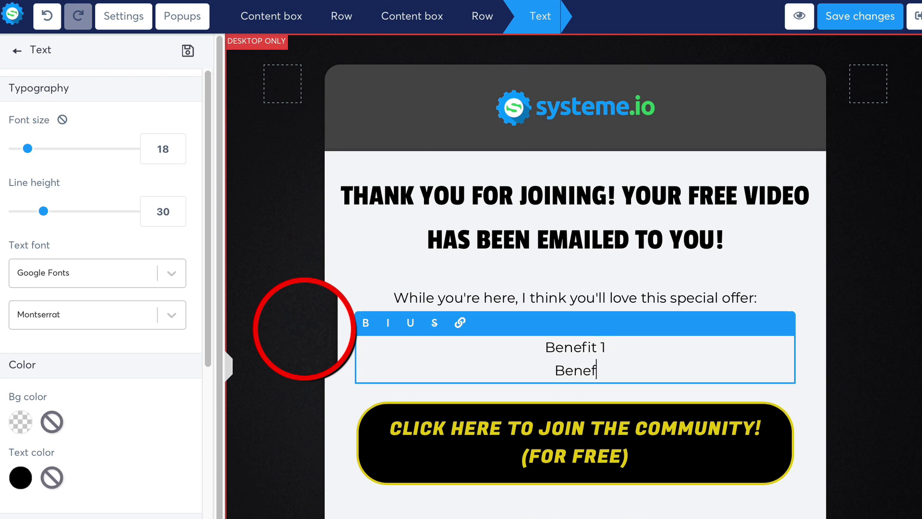
pyautogui.write('Benefit 2')
pyautogui.press('Return')
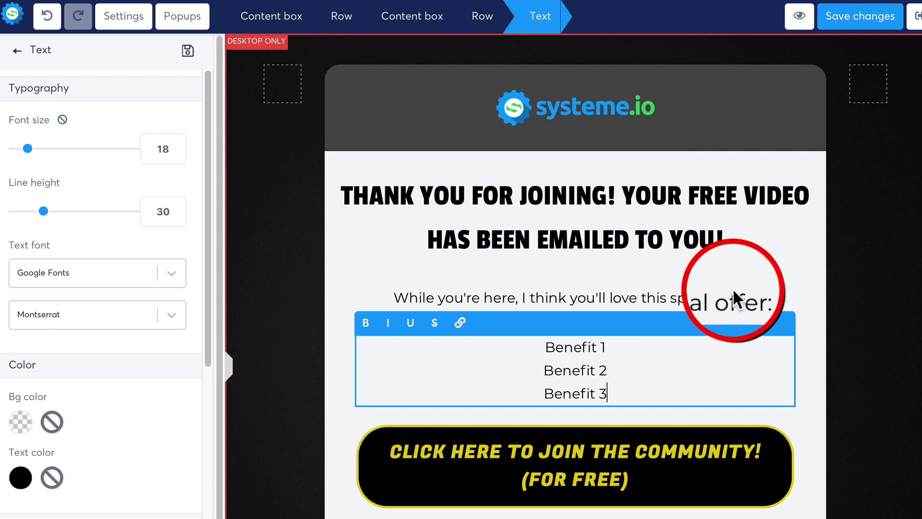
pyautogui.click(704, 308)
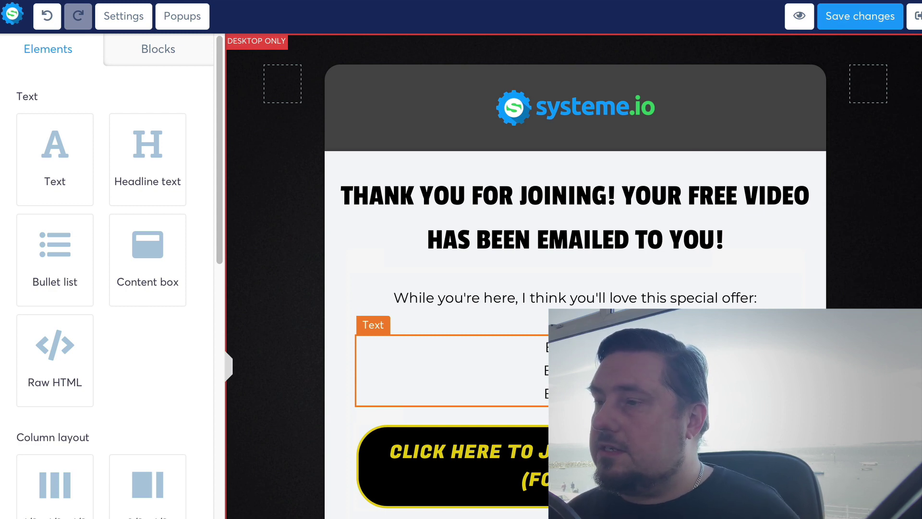
# Save the thank you page's changes and exit the page editor
pyautogui.click(791, 235)
pyautogui.click(560, 327)
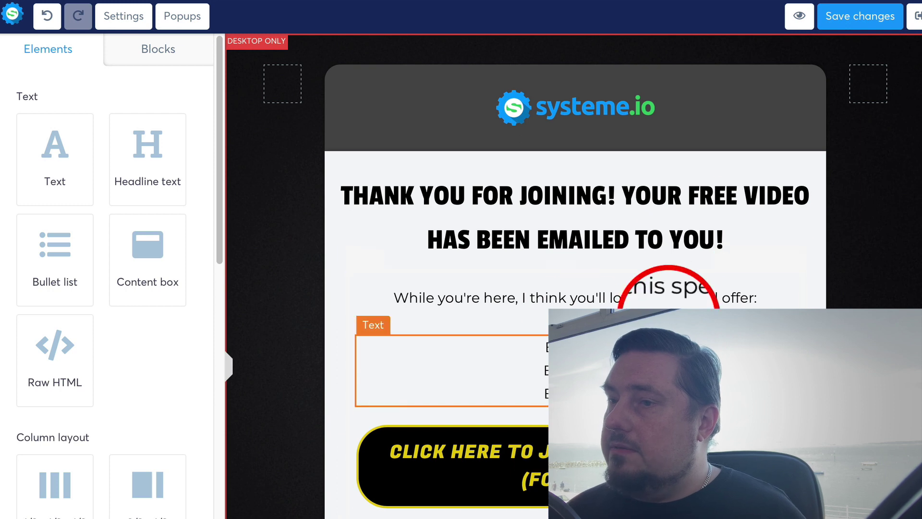
pyautogui.click(855, 19)
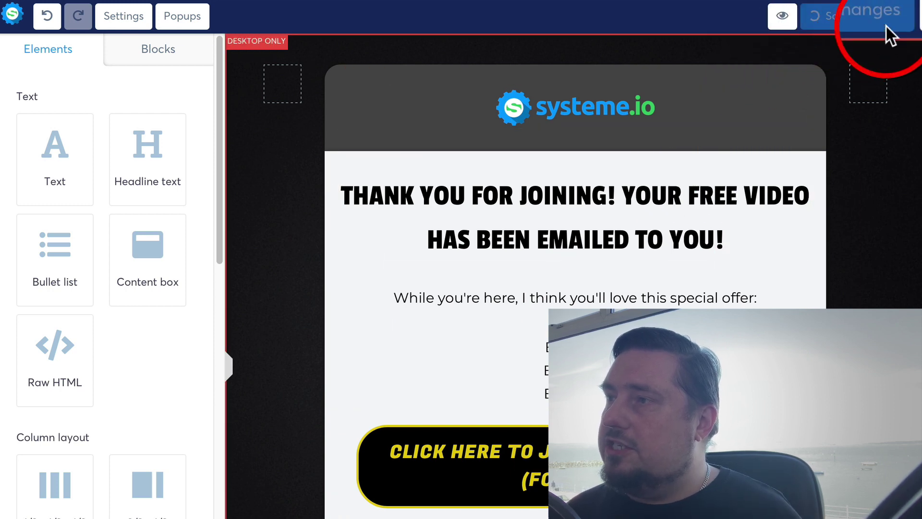
pyautogui.click(915, 19)
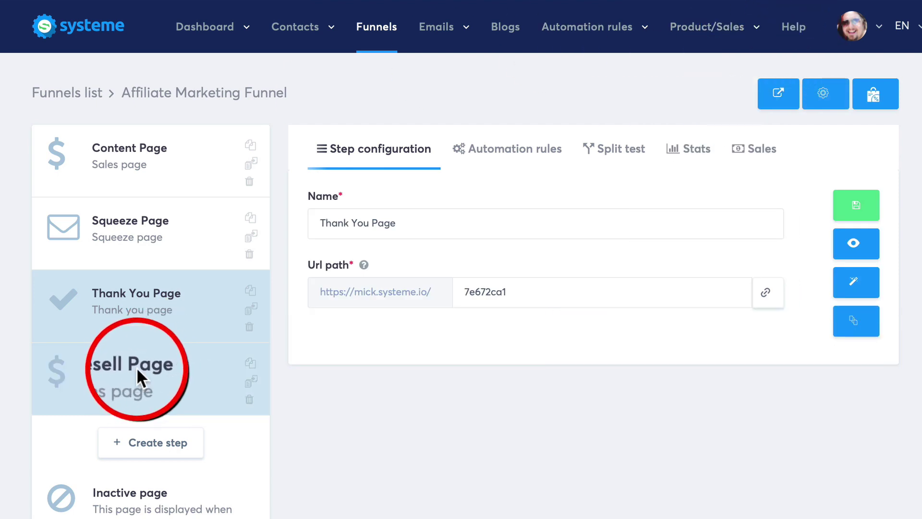
# Open the Presell Page for editing, look through its template from headline to client testimonials, and leave the editor
pyautogui.doubleClick(137, 380)
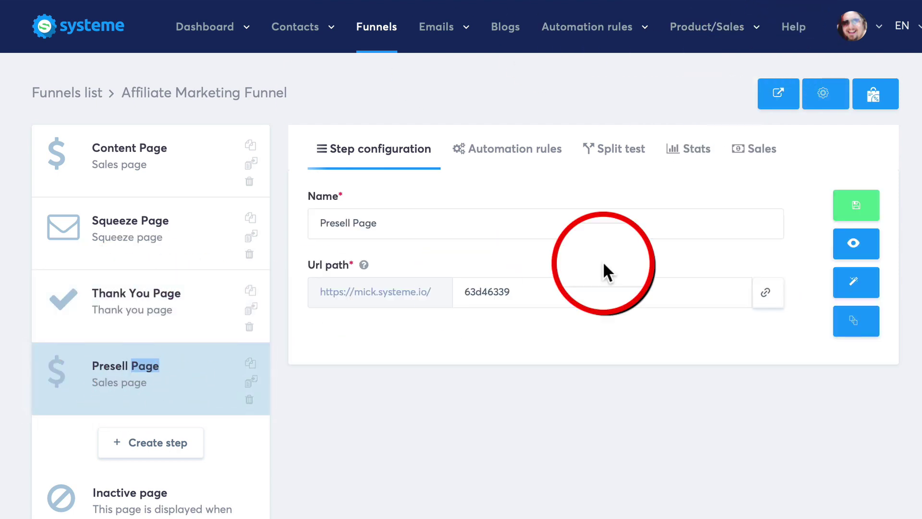
pyautogui.click(859, 282)
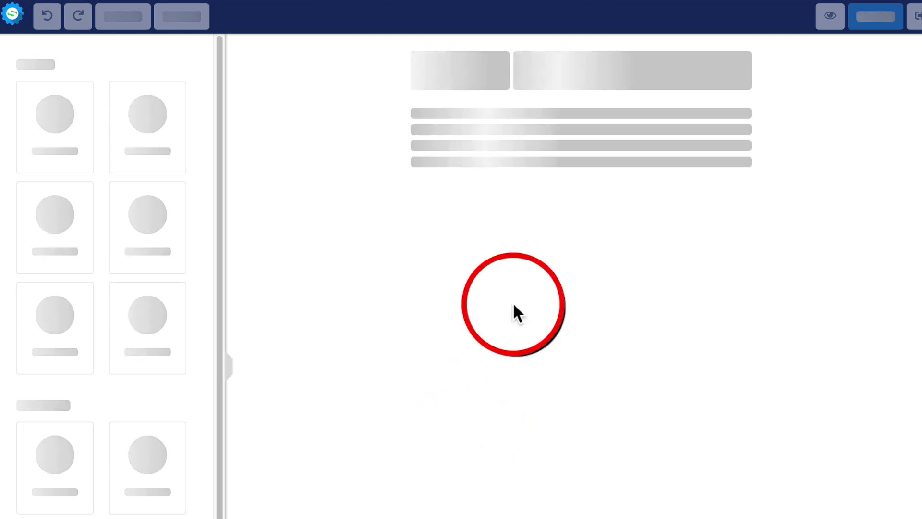
pyautogui.scroll(-1, 554, 441)
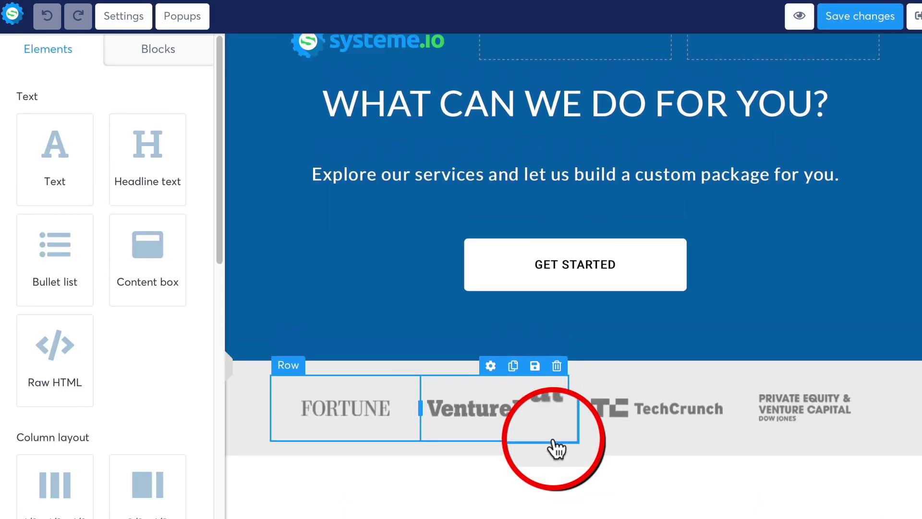
pyautogui.scroll(1, 553, 441)
pyautogui.scroll(-8, 585, 454)
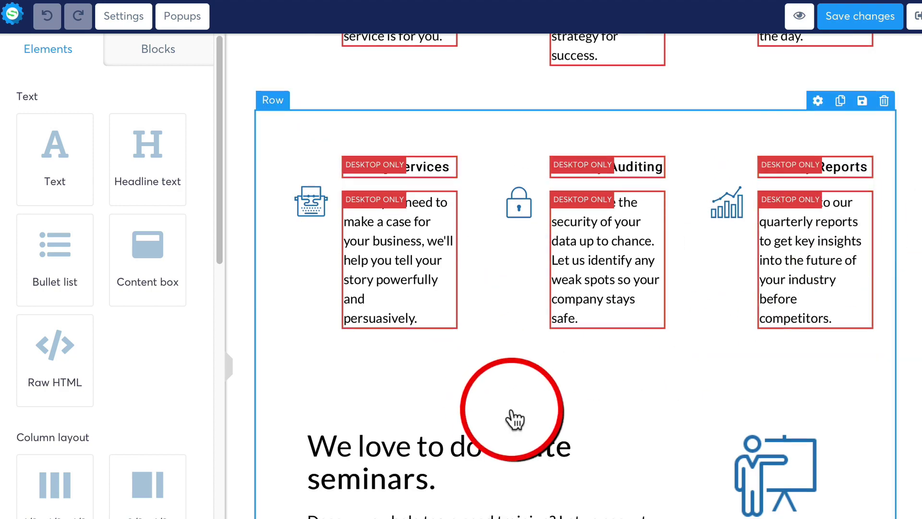
pyautogui.scroll(-5, 514, 422)
pyautogui.scroll(11, 515, 422)
pyautogui.scroll(6, 515, 421)
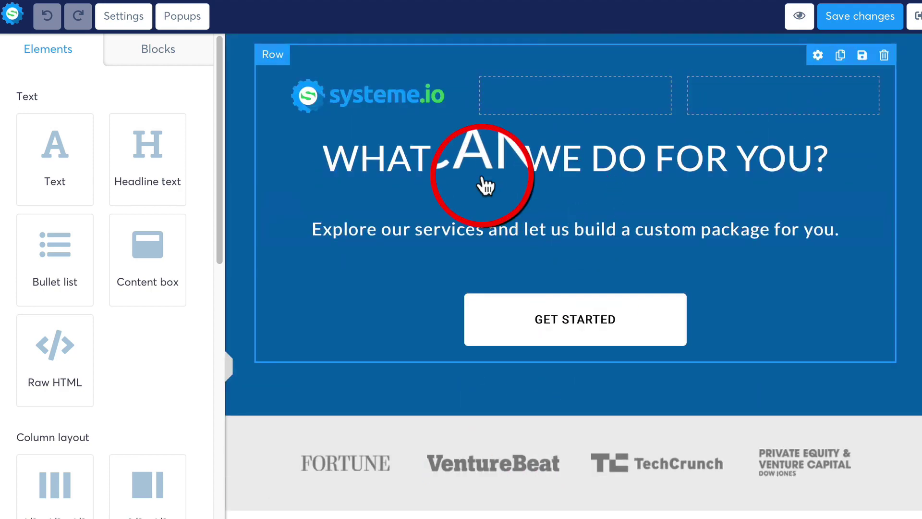
pyautogui.scroll(-3, 480, 202)
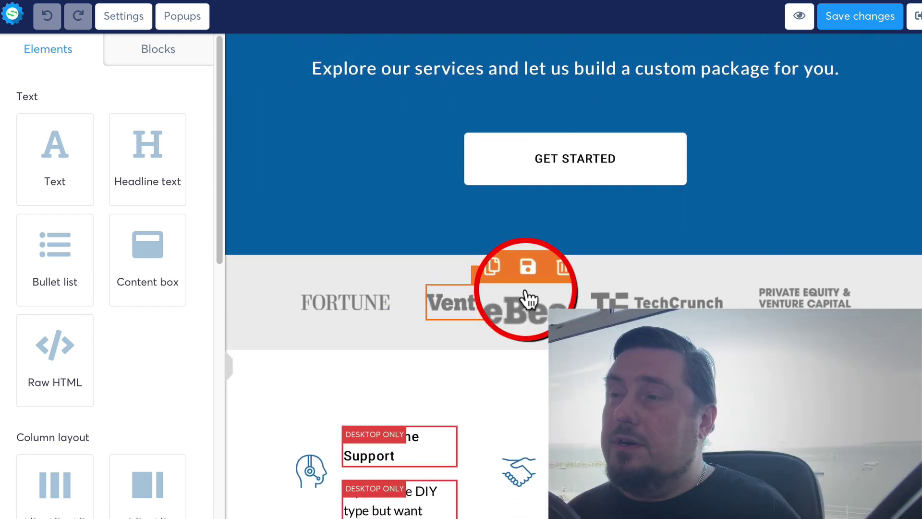
pyautogui.scroll(2, 528, 280)
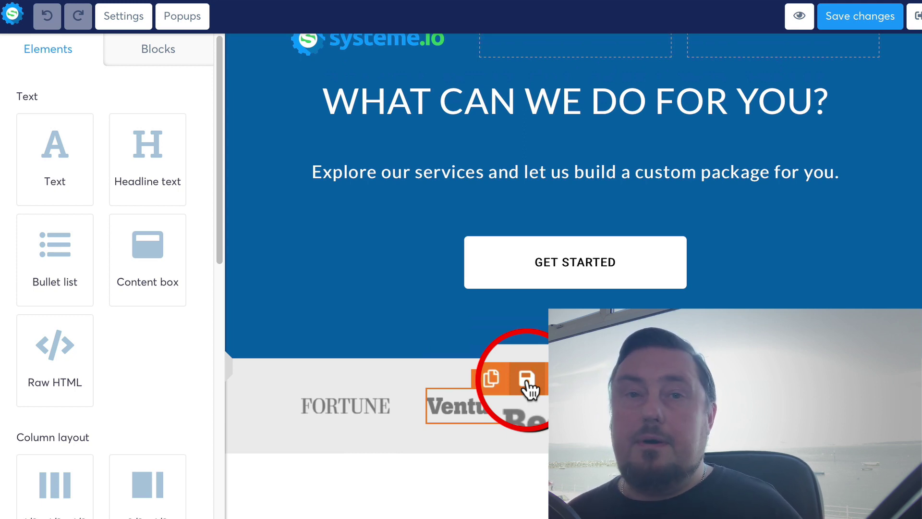
pyautogui.scroll(-2, 543, 356)
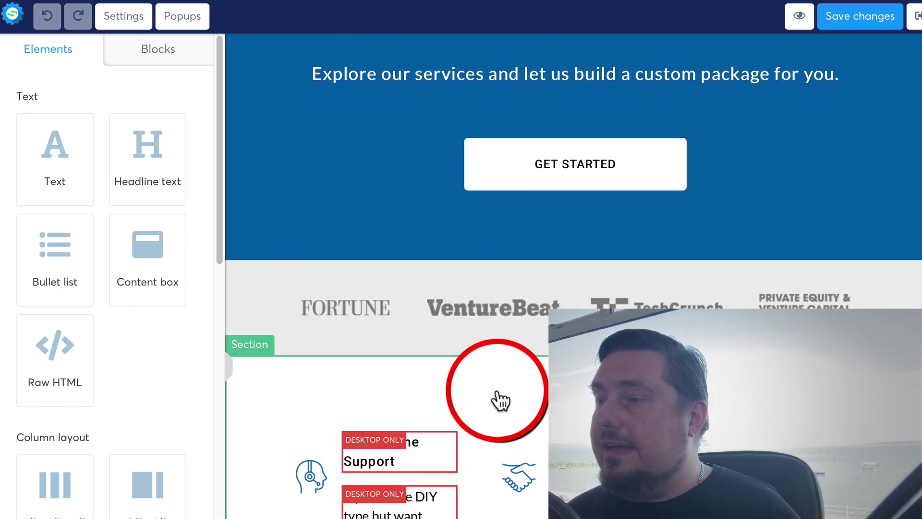
pyautogui.scroll(-15, 496, 405)
pyautogui.scroll(-15, 504, 423)
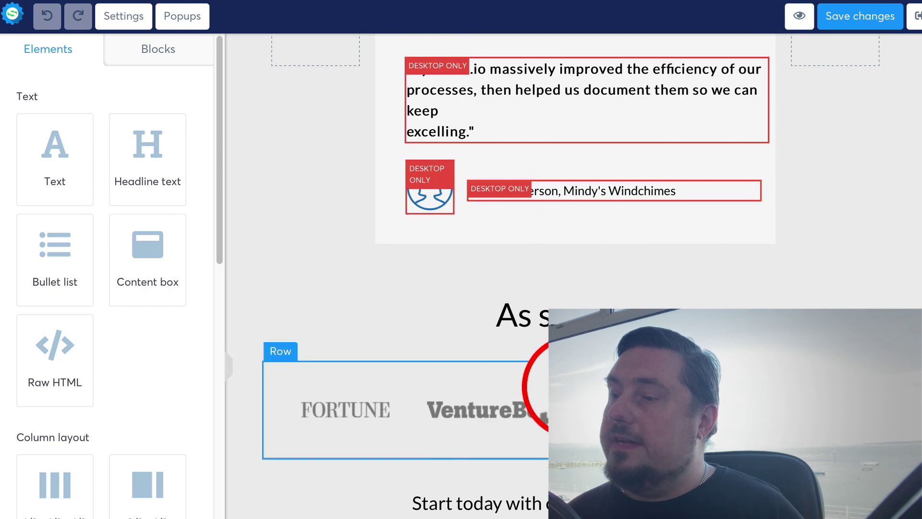
pyautogui.scroll(20, 619, 223)
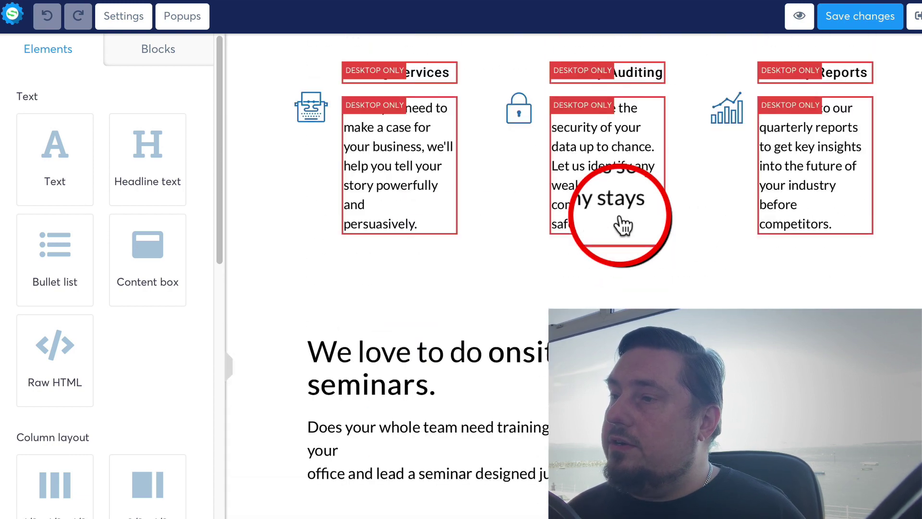
pyautogui.scroll(-2, 547, 380)
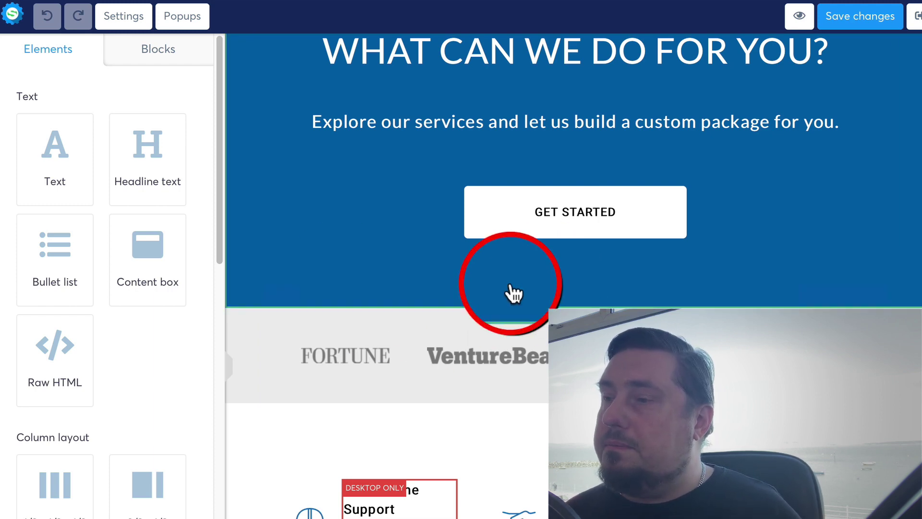
pyautogui.scroll(-3, 567, 288)
pyautogui.scroll(-10, 542, 312)
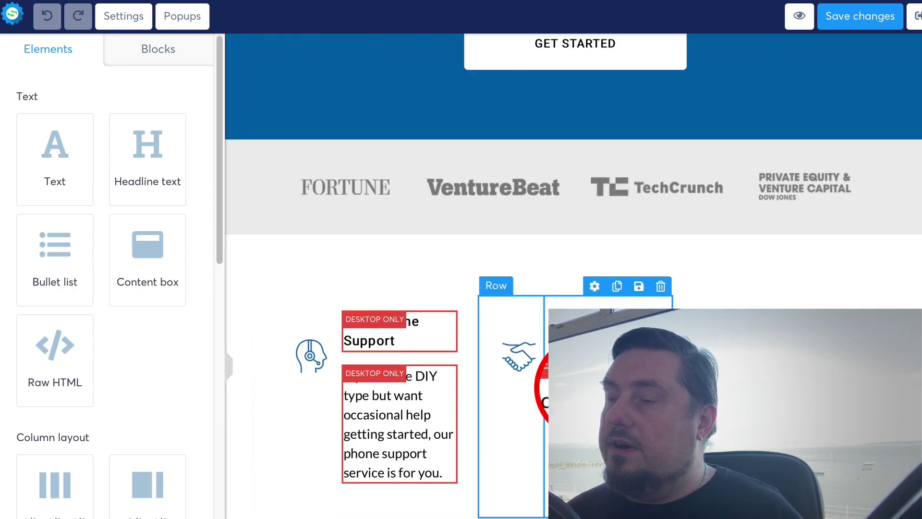
pyautogui.scroll(-10, 639, 312)
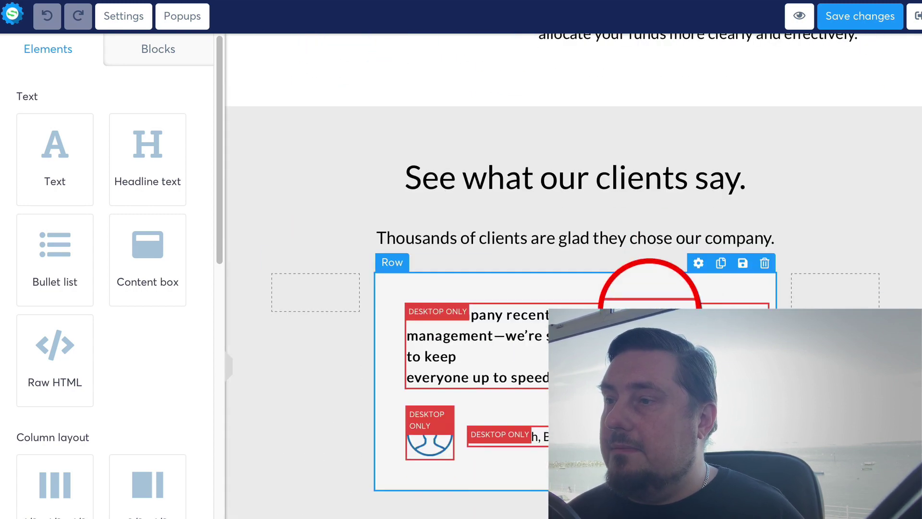
pyautogui.scroll(-1, 639, 312)
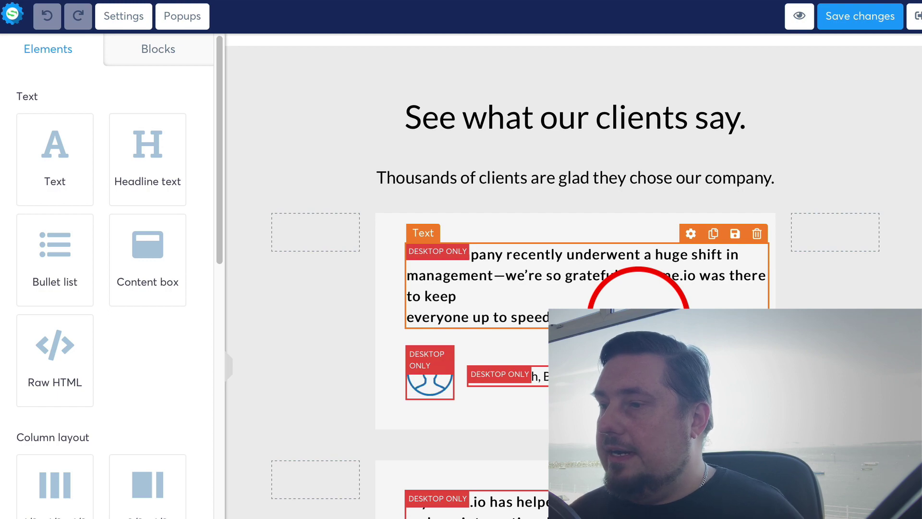
pyautogui.scroll(-8, 548, 450)
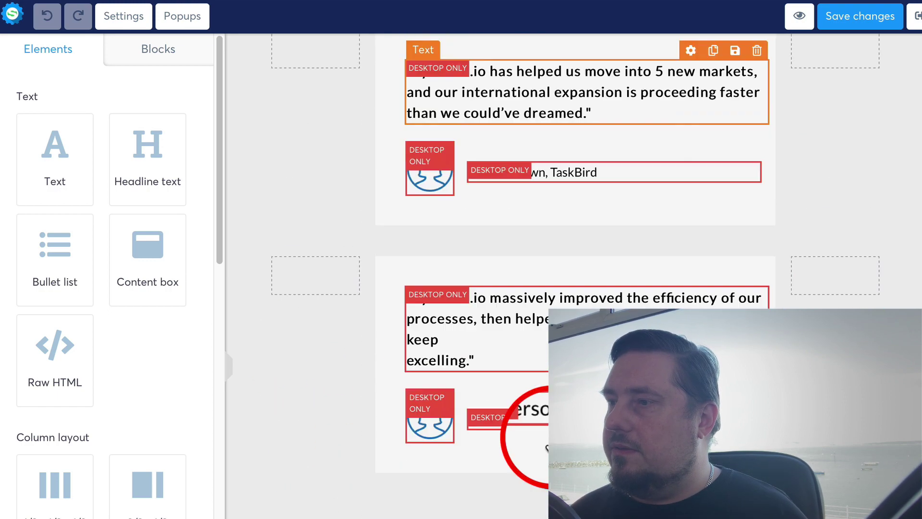
pyautogui.scroll(15, 577, 308)
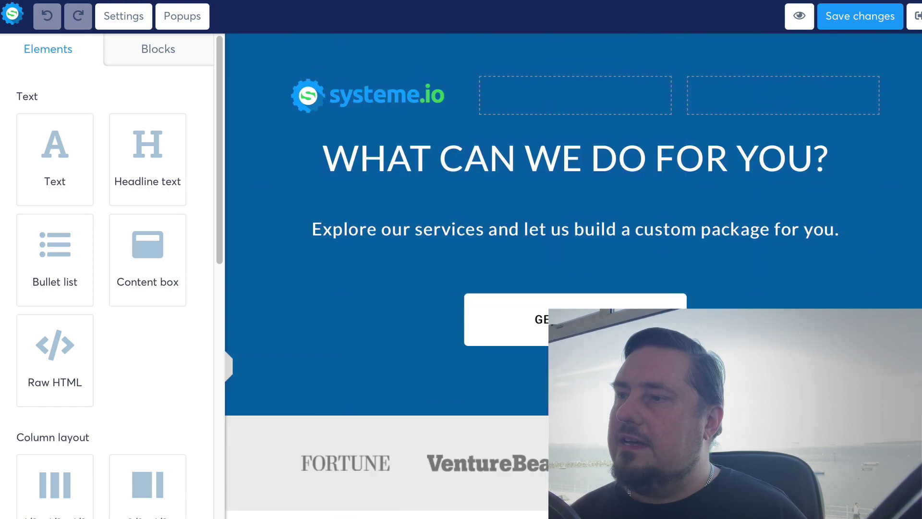
pyautogui.click(582, 302)
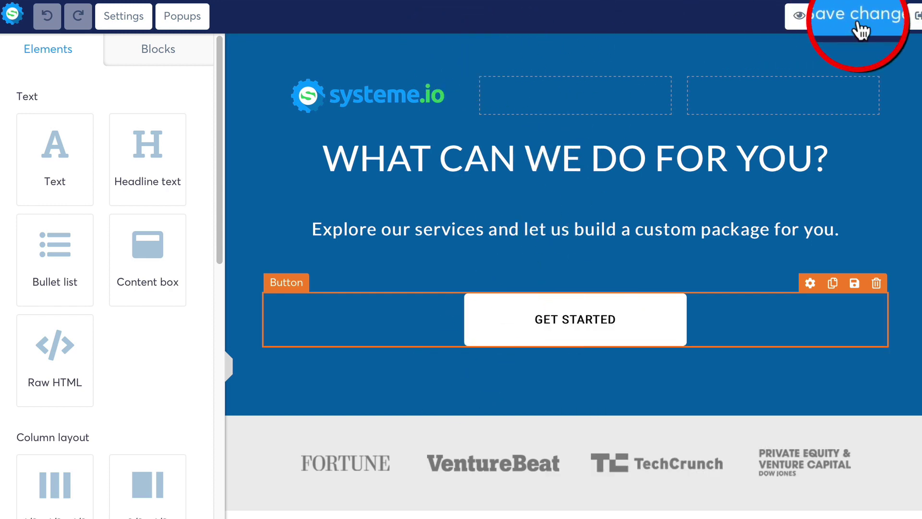
pyautogui.click(915, 19)
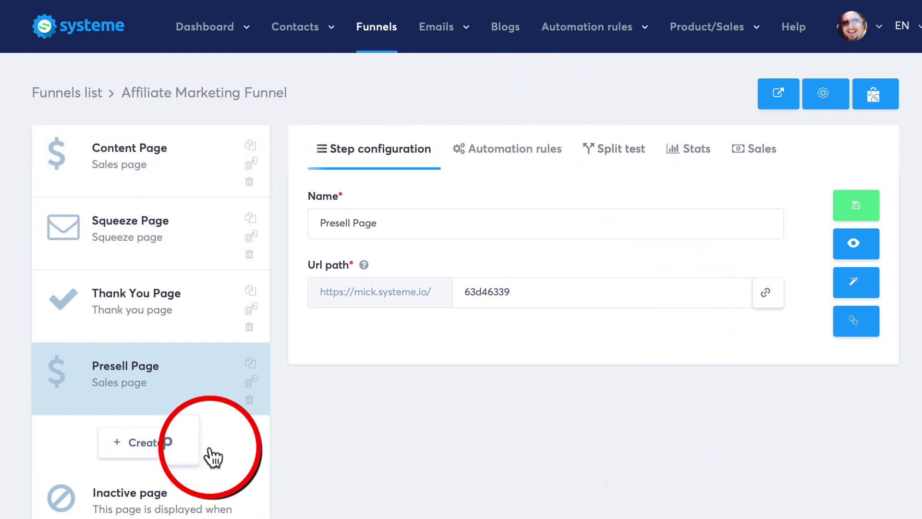
# Create an email campaign named "Affiliate Marketing Campaign" with no description
pyautogui.moveTo(438, 41)
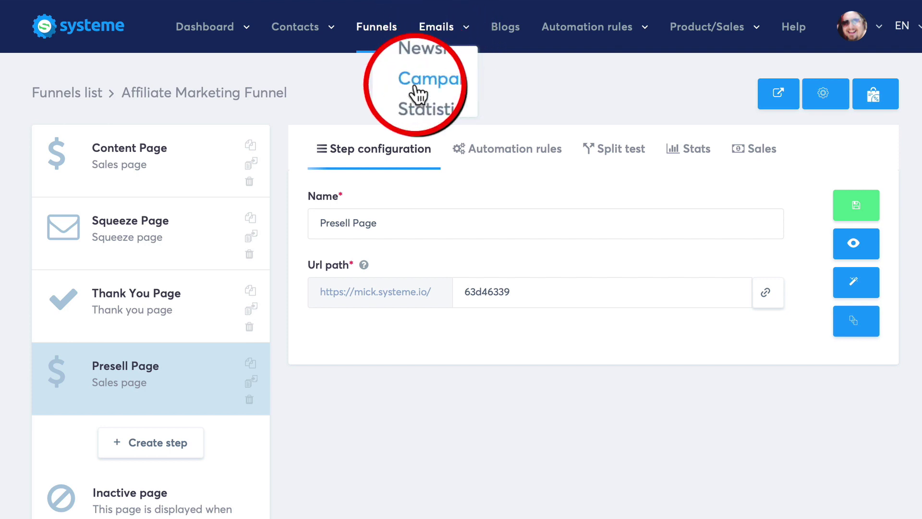
pyautogui.click(432, 82)
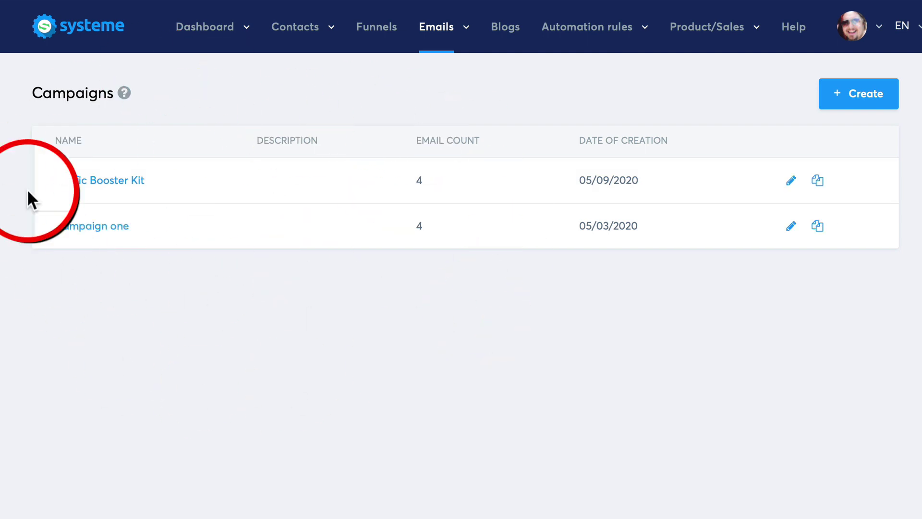
pyautogui.click(861, 99)
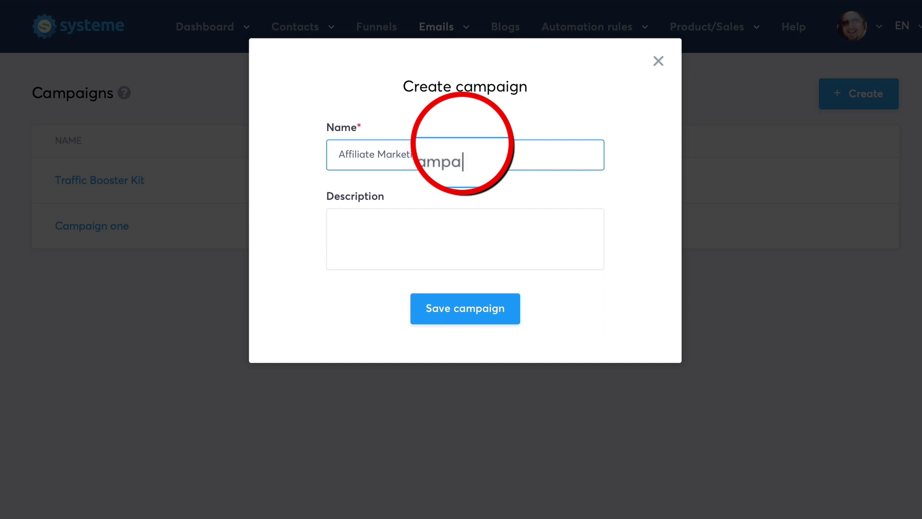
pyautogui.click(469, 313)
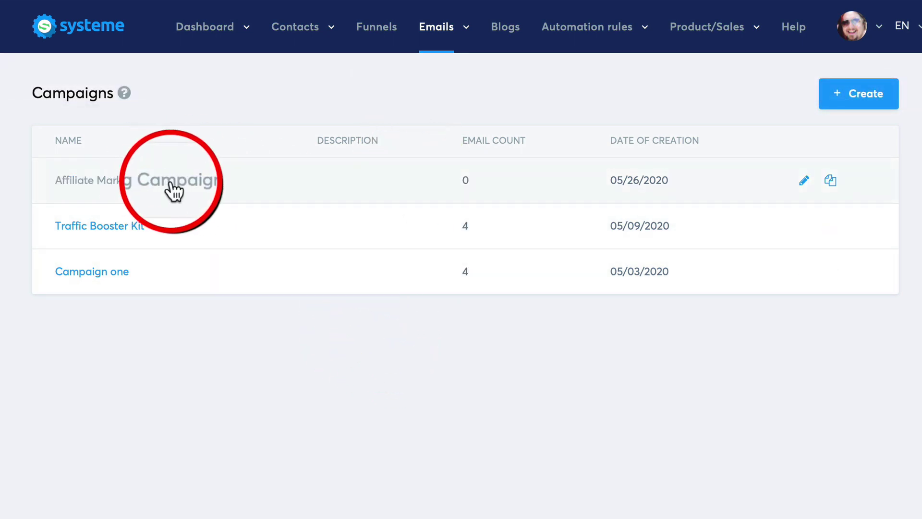
# Add an email to the Affiliate Marketing Campaign and start its subject with "Welcome"
pyautogui.click(168, 182)
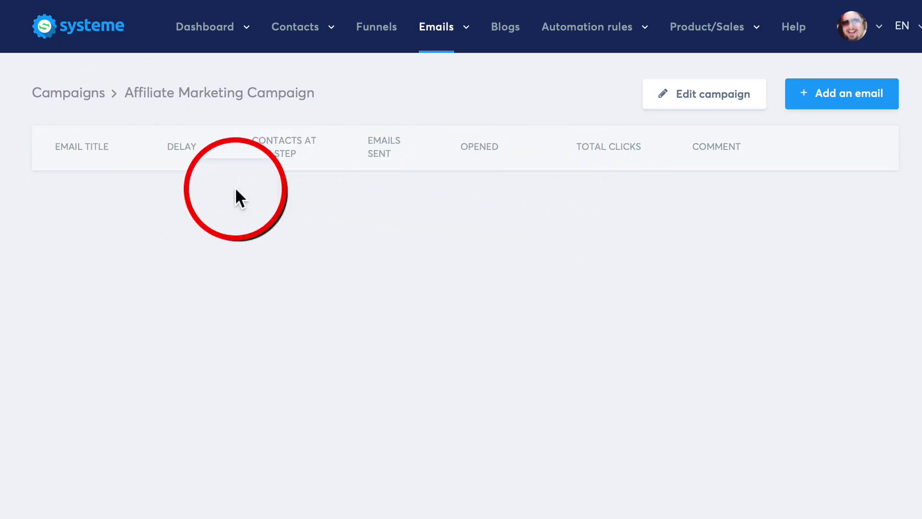
pyautogui.click(829, 99)
pyautogui.click(287, 175)
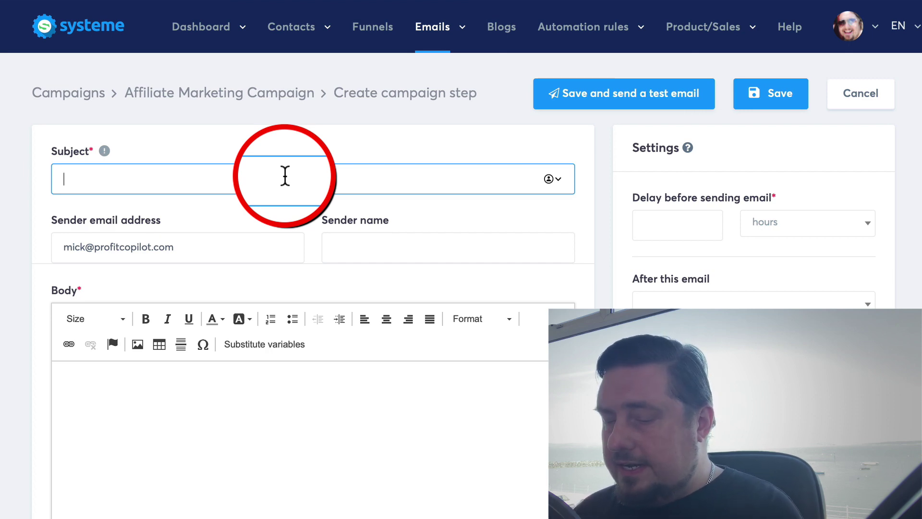
pyautogui.write('Welcome')
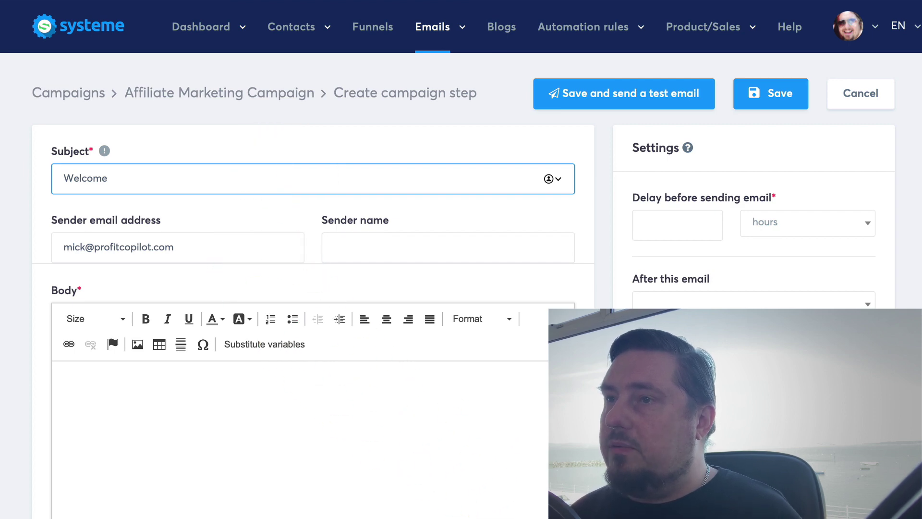
# Copy the {first_name} substitute into the subject and complete it as "Welcome {first_name} here's how to X Y Z"
pyautogui.scroll(-10, 673, 288)
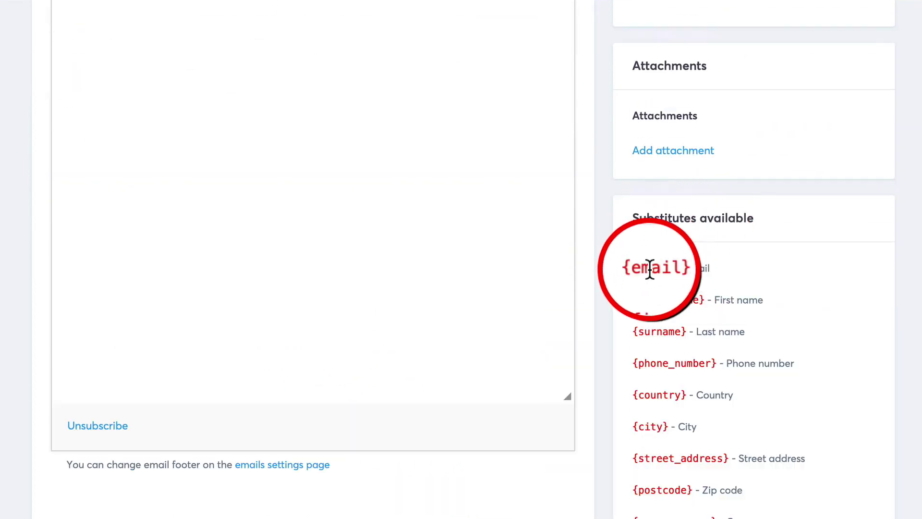
pyautogui.moveTo(637, 268); pyautogui.dragTo(673, 268)
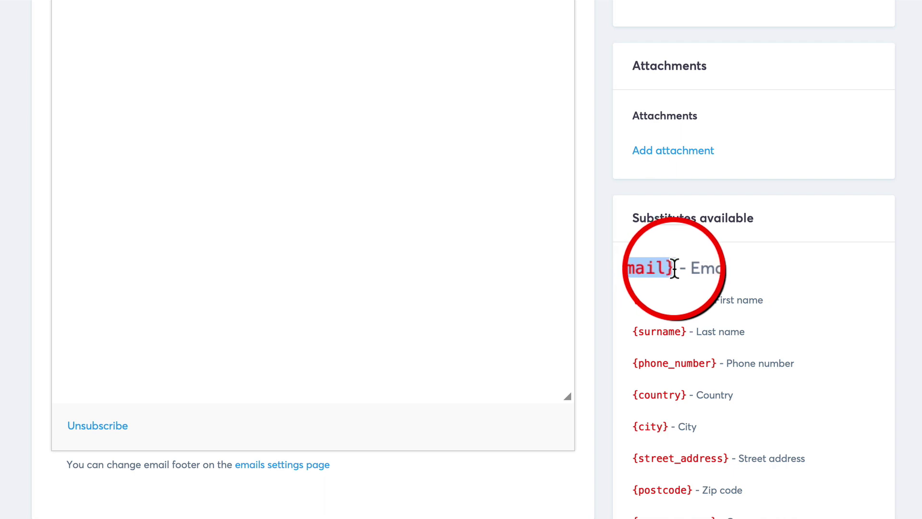
pyautogui.moveTo(638, 299); pyautogui.dragTo(705, 299)
pyautogui.hotkey('ctrl', 'c')
pyautogui.click(642, 299)
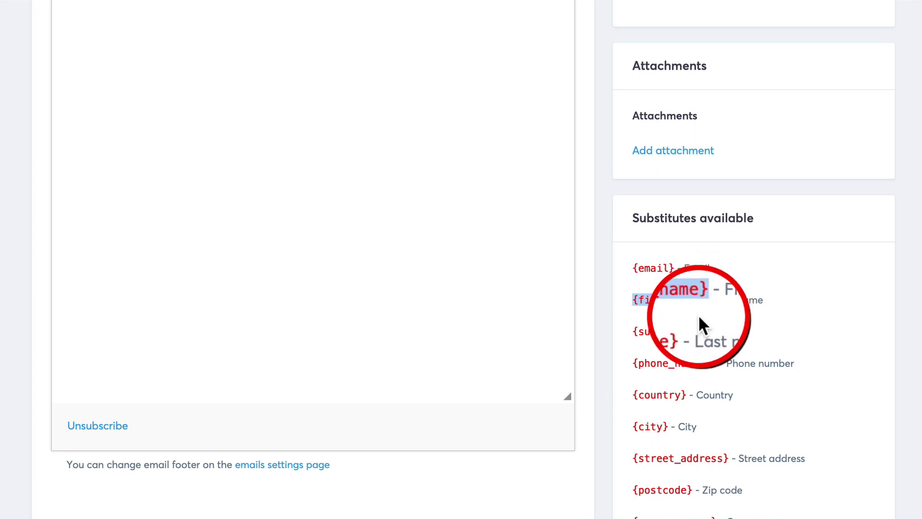
pyautogui.scroll(3, 706, 263)
pyautogui.scroll(5, 707, 264)
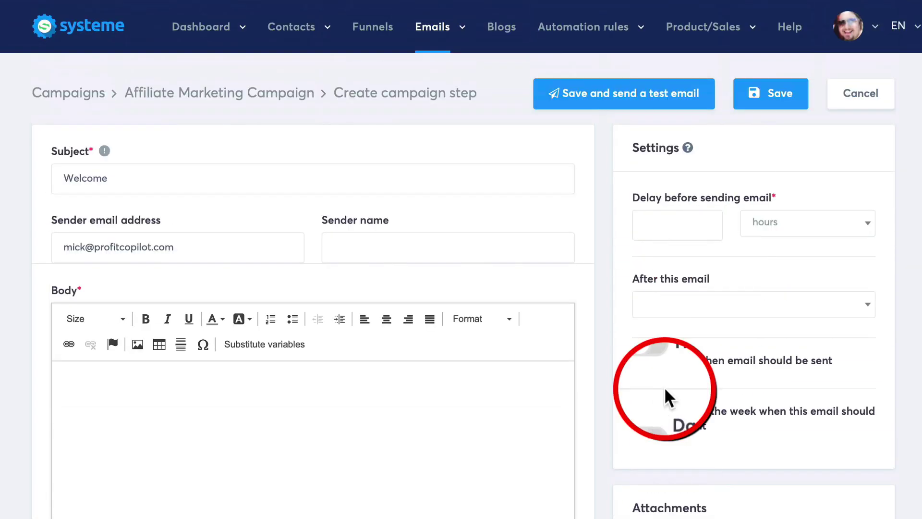
pyautogui.click(206, 178)
pyautogui.hotkey('ctrl', 'v')
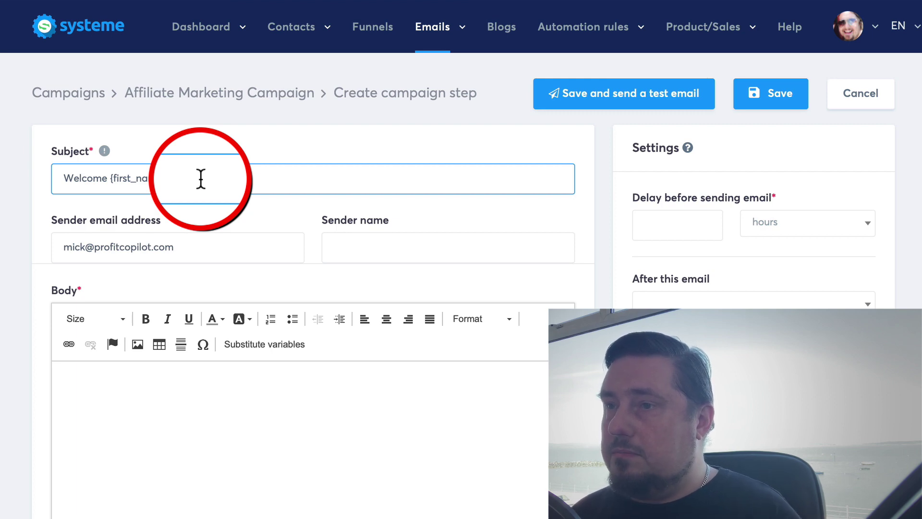
pyautogui.write("here's how to")
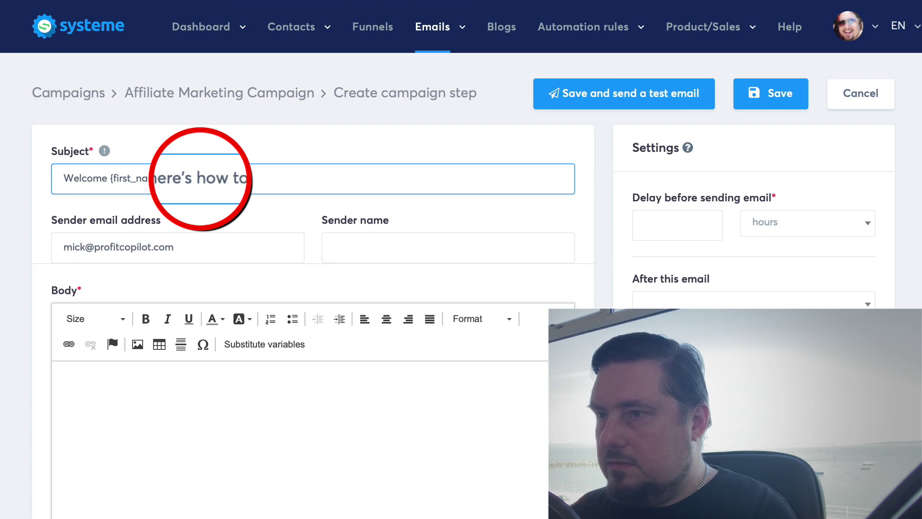
pyautogui.write(' X Y Z')
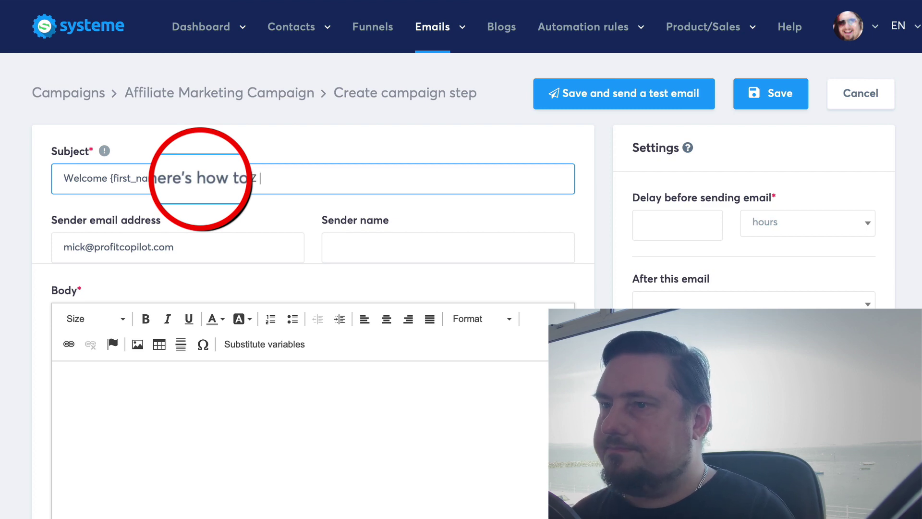
# Enter the sender's full name and set the delay before sending the email to 0 hours
pyautogui.click(431, 245)
pyautogui.write('Mick M')
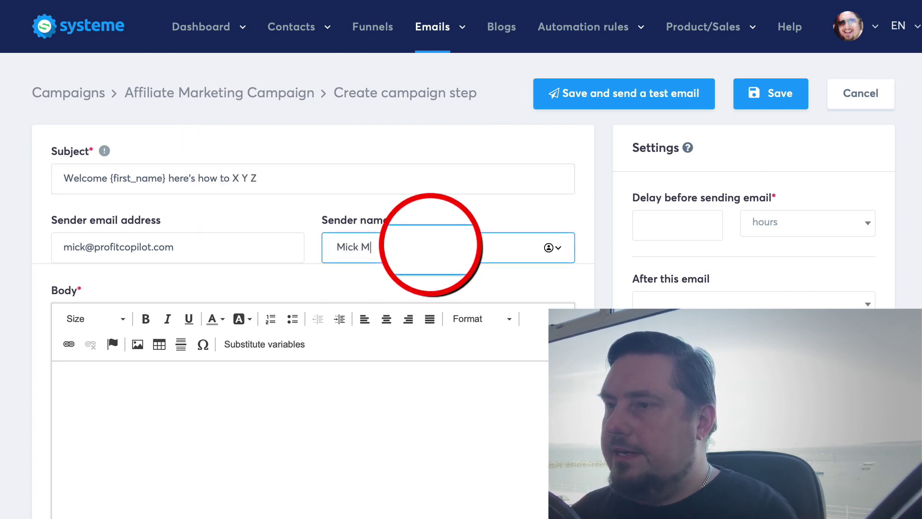
pyautogui.write('edney')
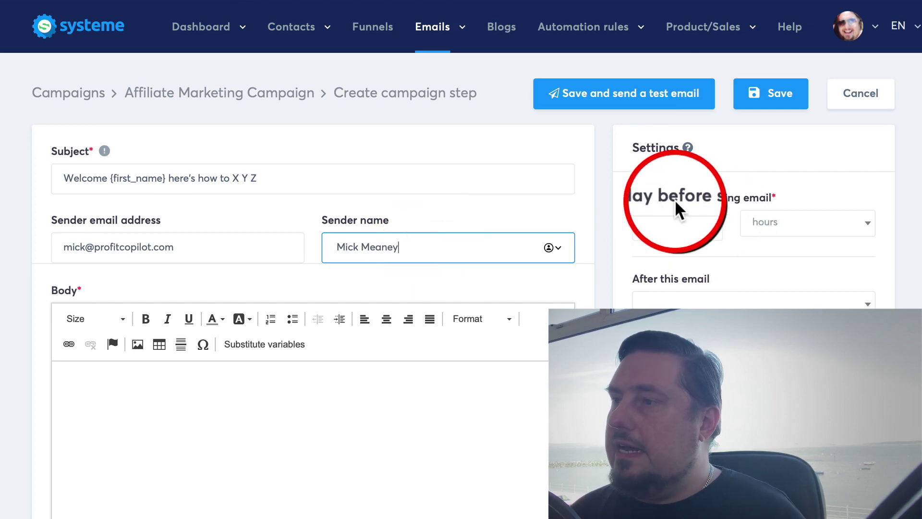
pyautogui.click(680, 222)
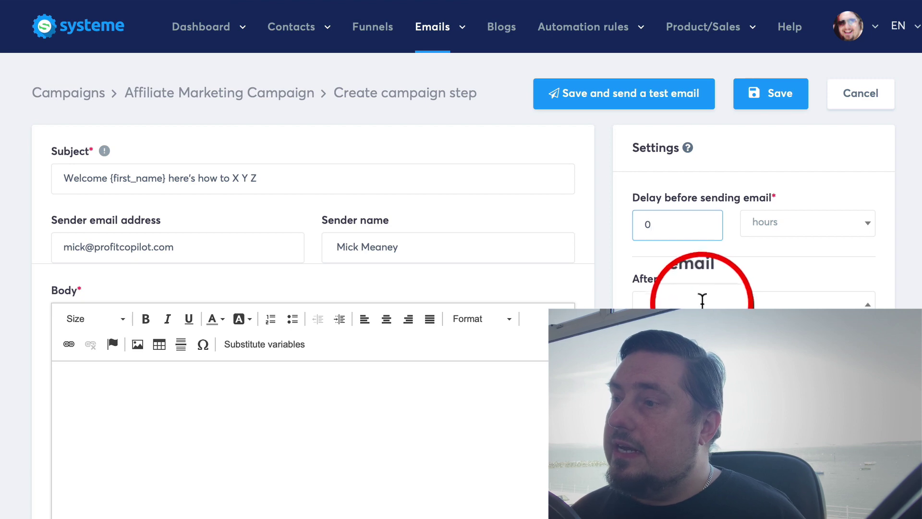
pyautogui.click(689, 305)
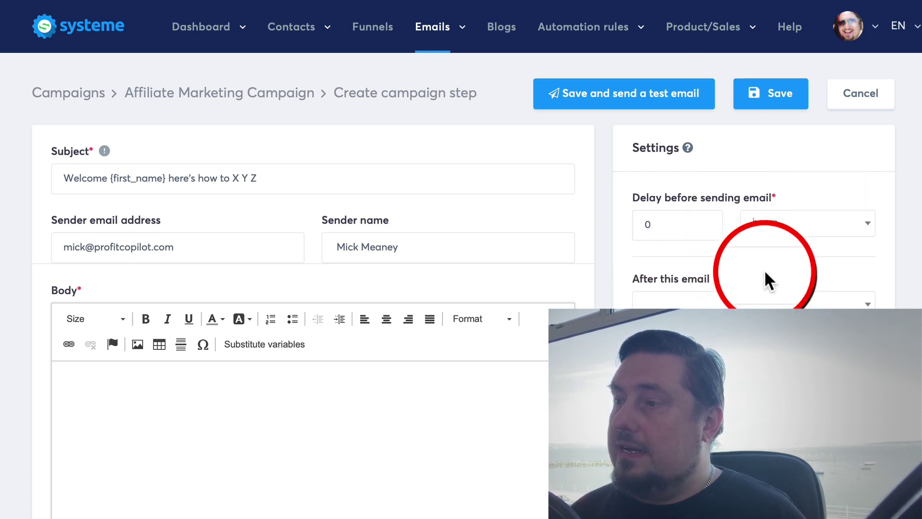
# Begin the email body with the greeting "Hi {first_name},"
pyautogui.click(408, 425)
pyautogui.scroll(-3, 409, 425)
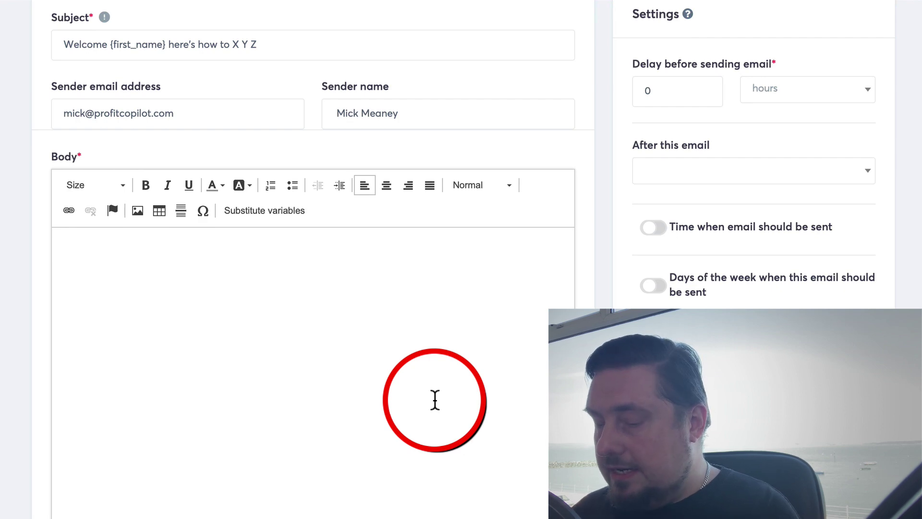
pyautogui.hotkey('ctrl', 'v')
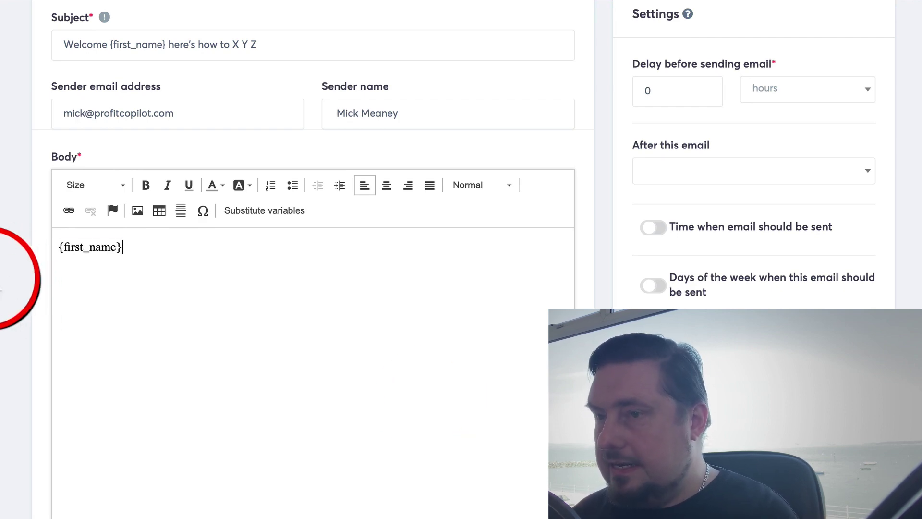
pyautogui.write('Hi')
pyautogui.press('End')
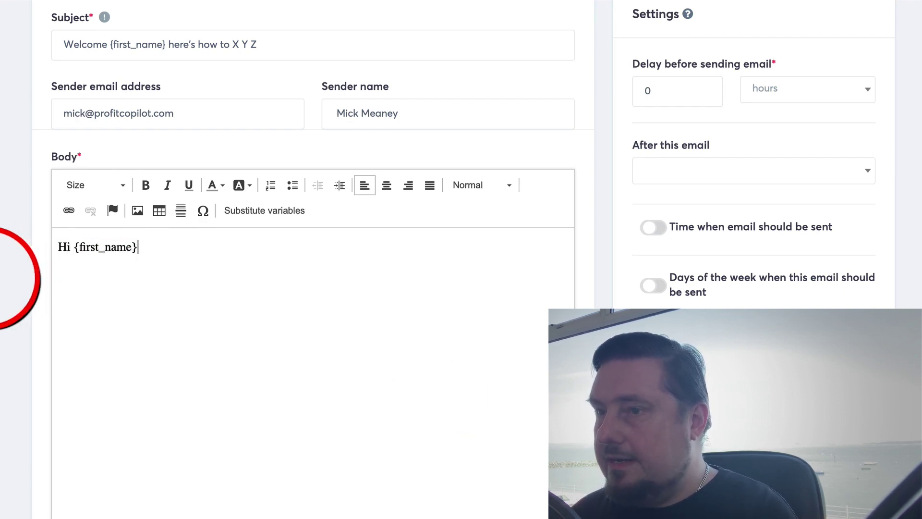
pyautogui.write(',')
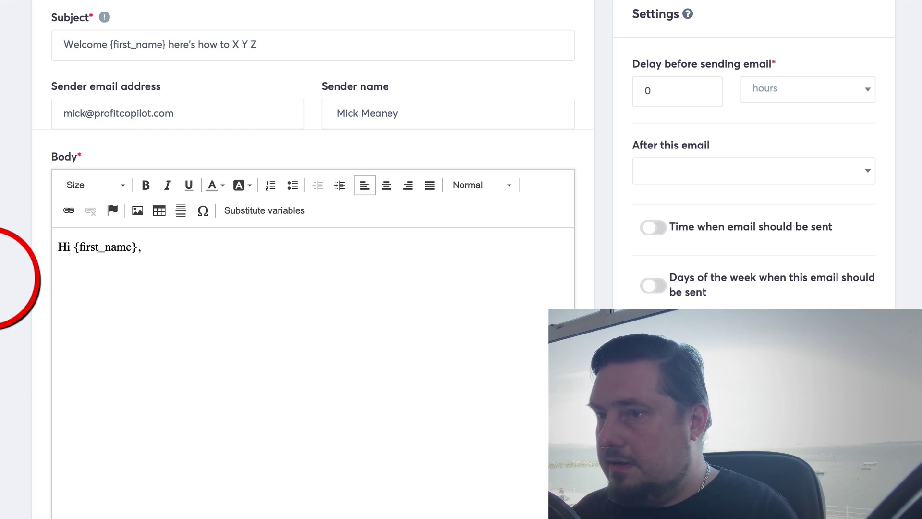
# Write "Somebody, hopefully you asked me to send you this video." on a new line below the greeting
pyautogui.write('Someobo')
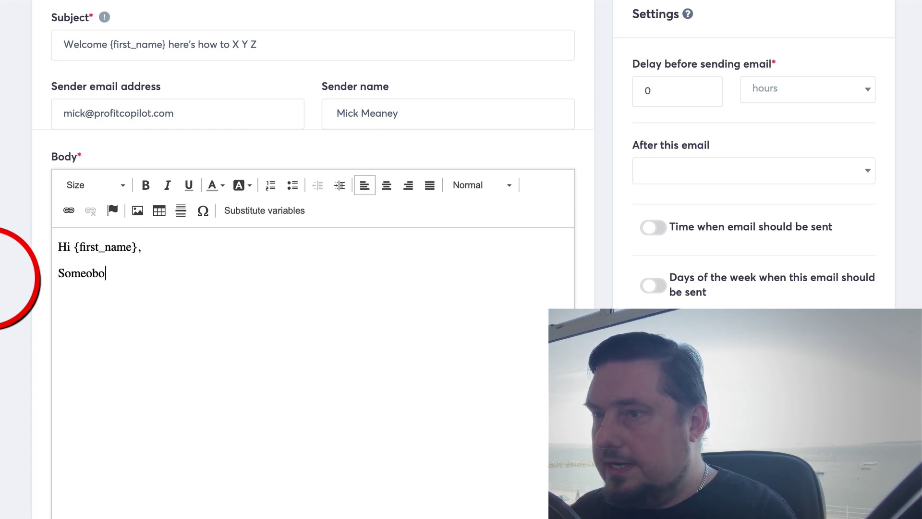
pyautogui.press('BackSpace')
pyautogui.press('BackSpace')
pyautogui.press('BackSpace')
pyautogui.write('body,')
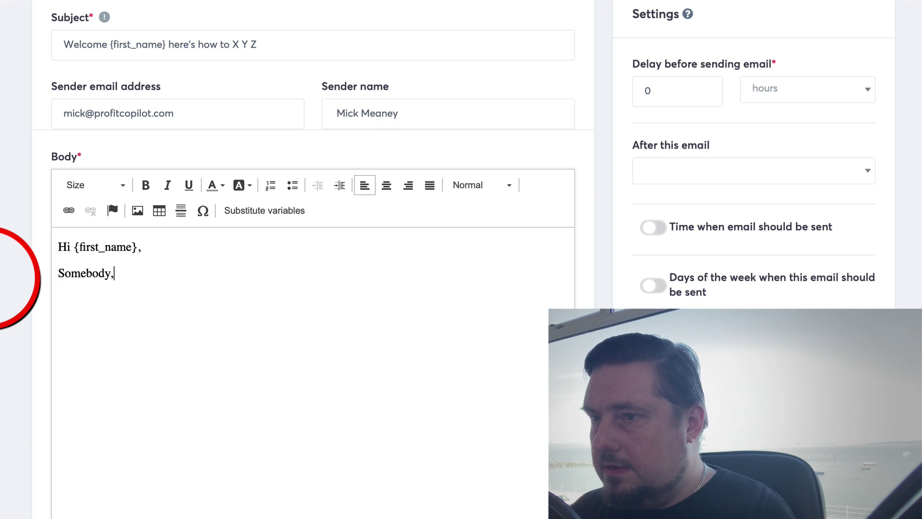
pyautogui.write(' hopefully you ')
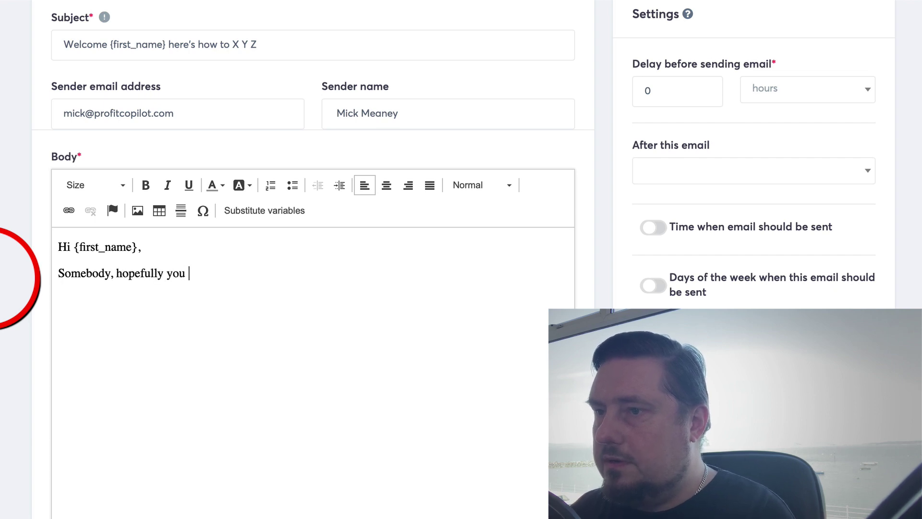
pyautogui.write('ask med')
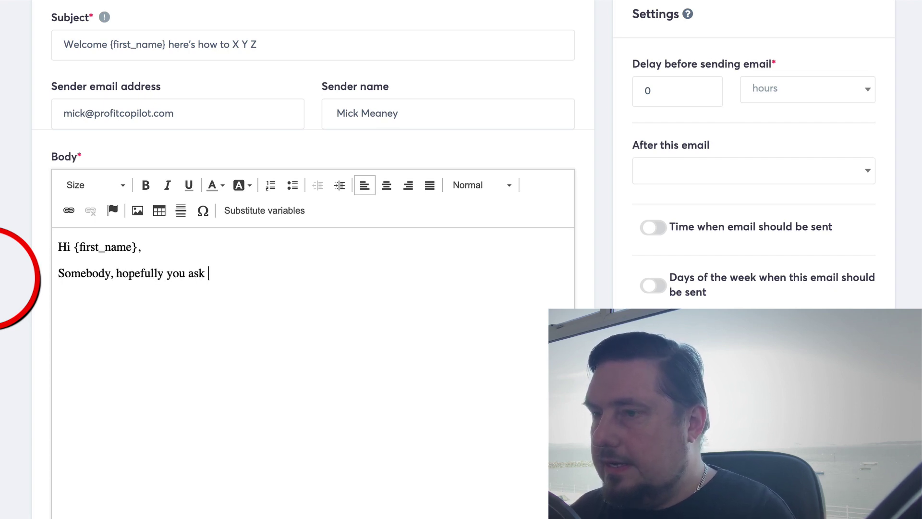
pyautogui.press('BackSpace')
pyautogui.write('ed')
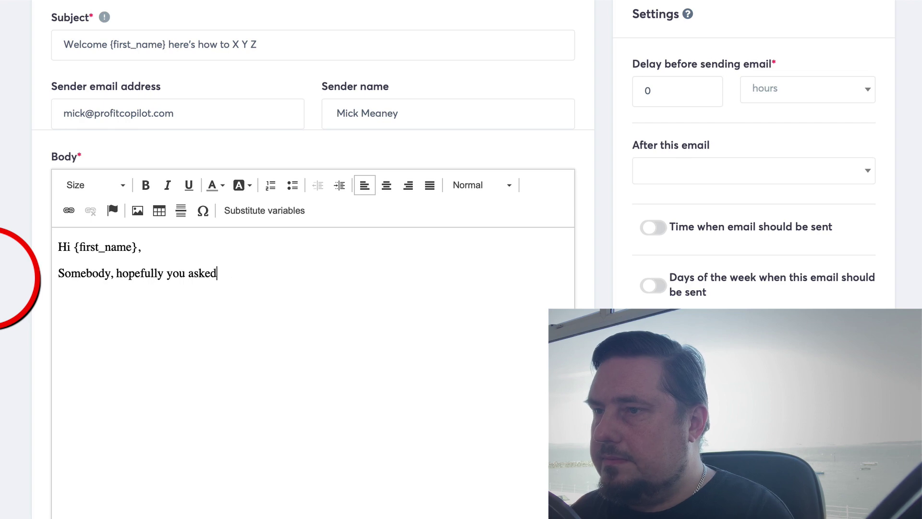
pyautogui.write(' me to send you this ')
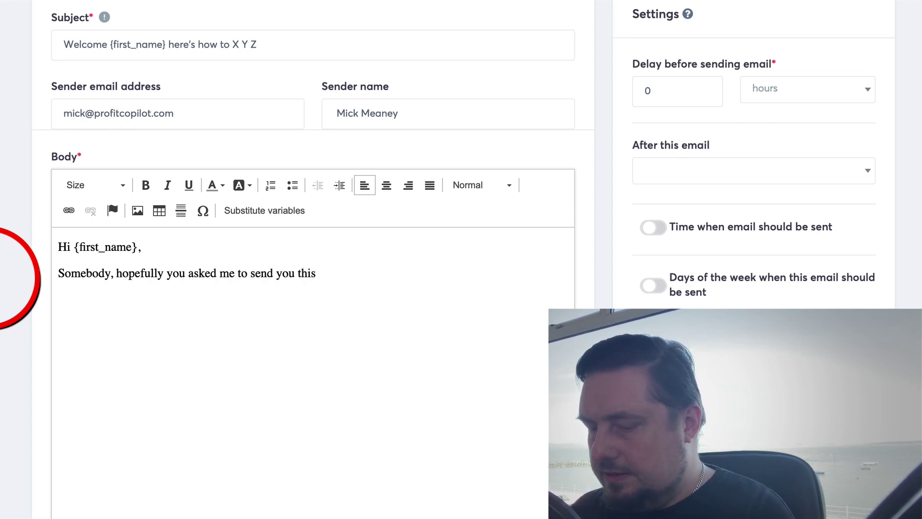
pyautogui.write('f')
pyautogui.press('BackSpace')
pyautogui.write('vide')
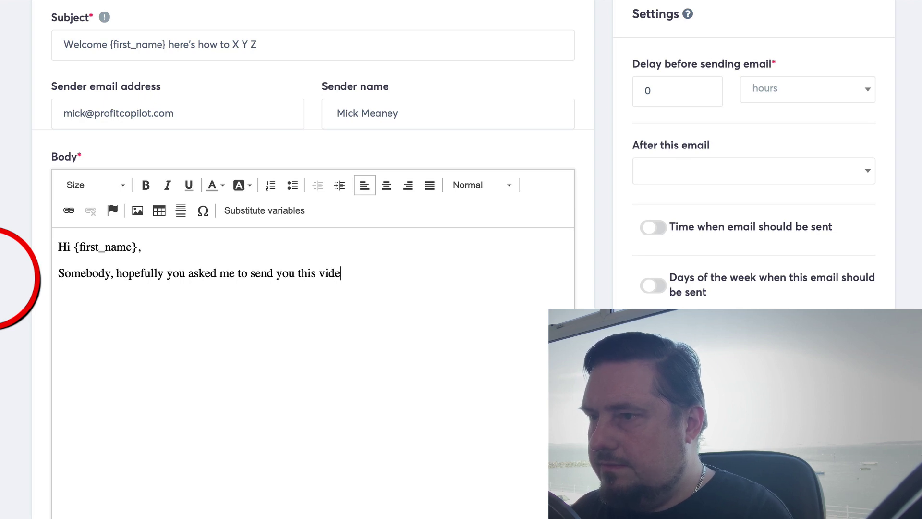
pyautogui.write('o.')
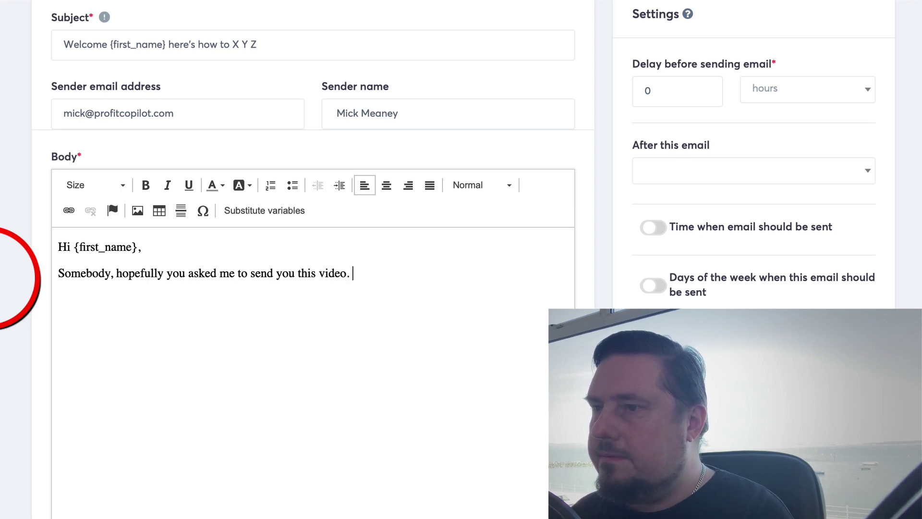
pyautogui.moveTo(348, 274); pyautogui.dragTo(296, 273)
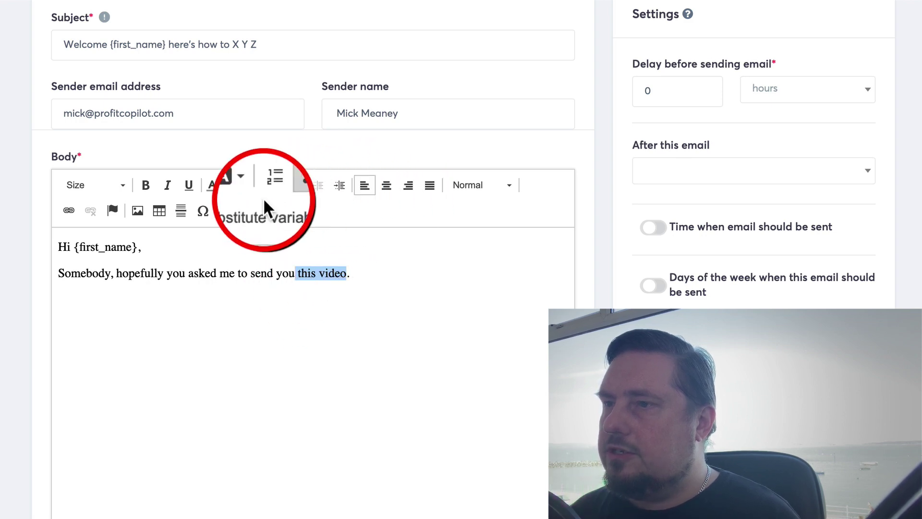
pyautogui.click(68, 212)
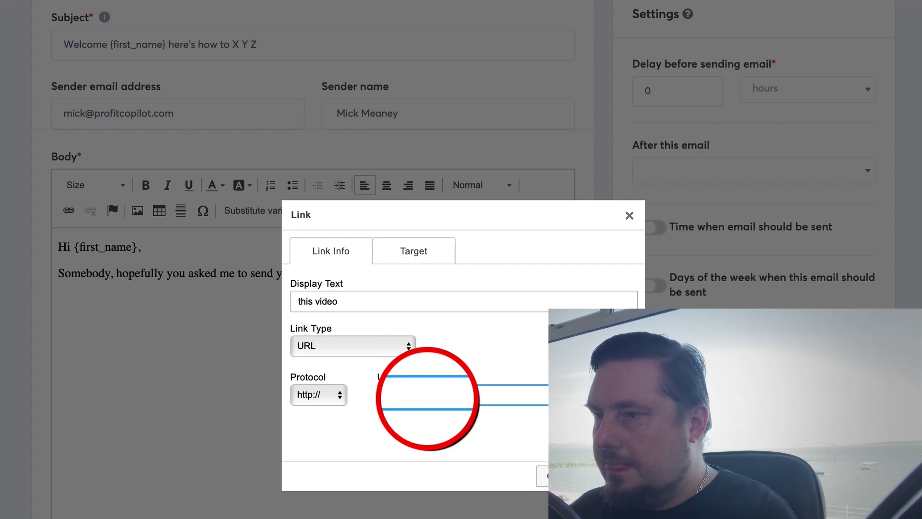
pyautogui.write('www.c')
pyautogui.press('BackSpace')
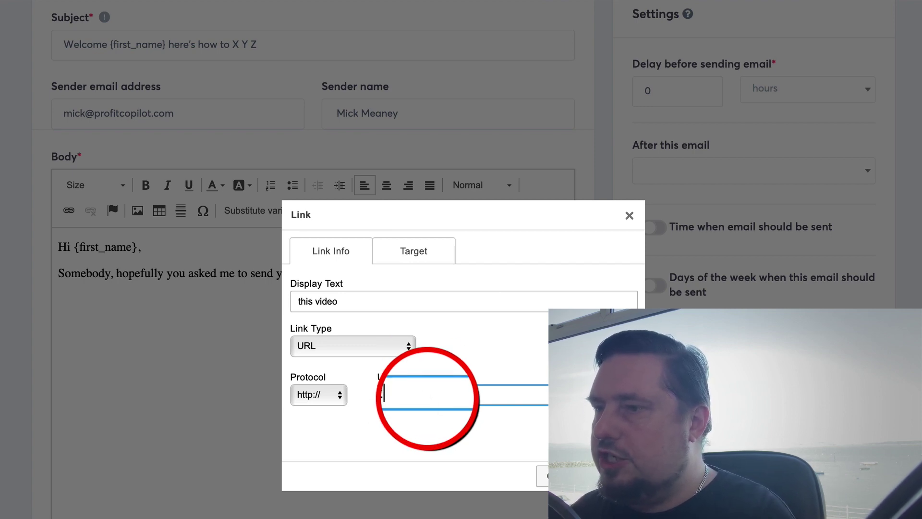
pyautogui.write('uv')
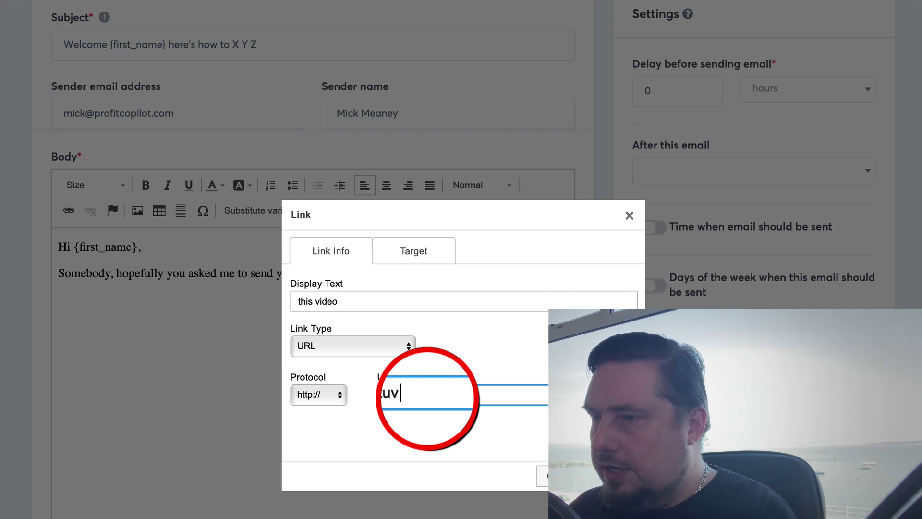
pyautogui.write('be.com')
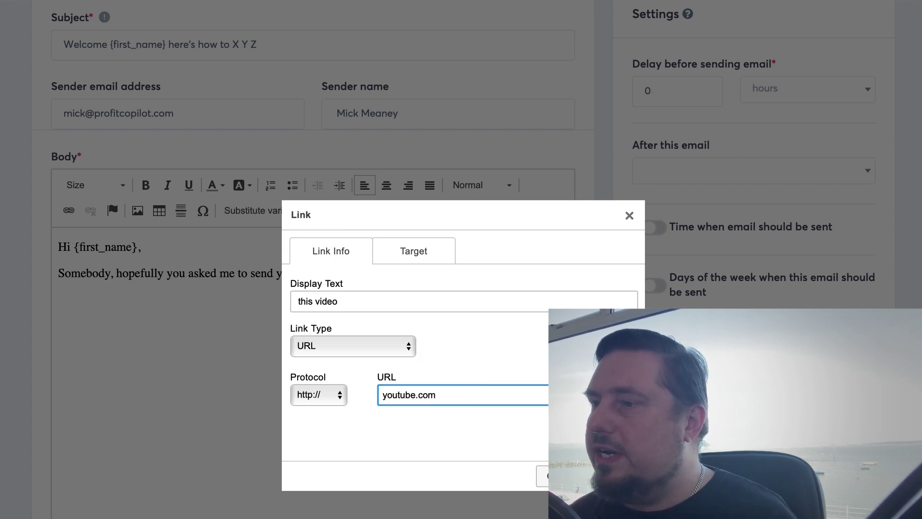
pyautogui.press('Return')
# Write "When you watch this video, you will learn how to:" on a new line below the linked sentence
pyautogui.click(391, 282)
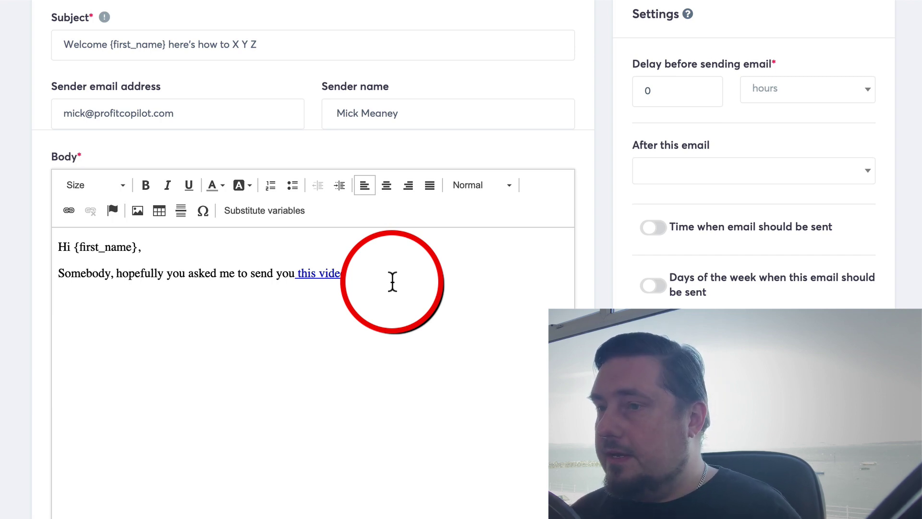
pyautogui.press('Return')
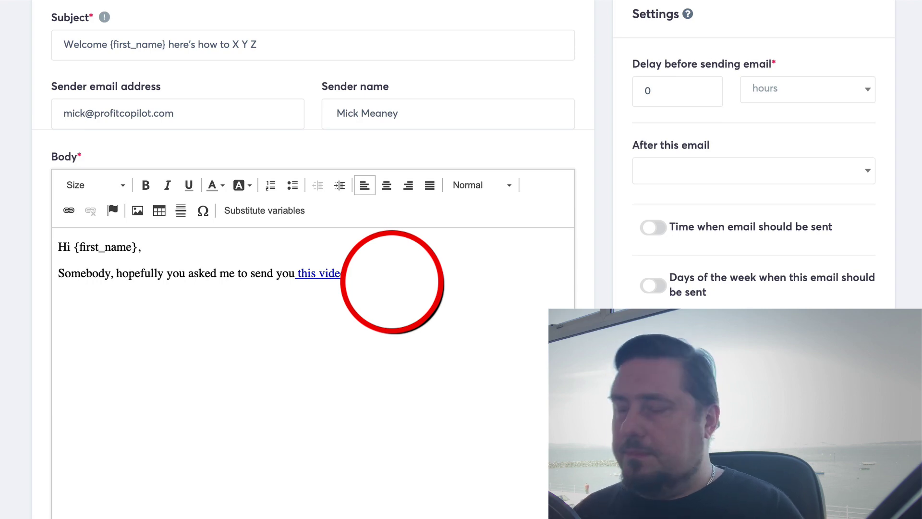
pyautogui.write('When y')
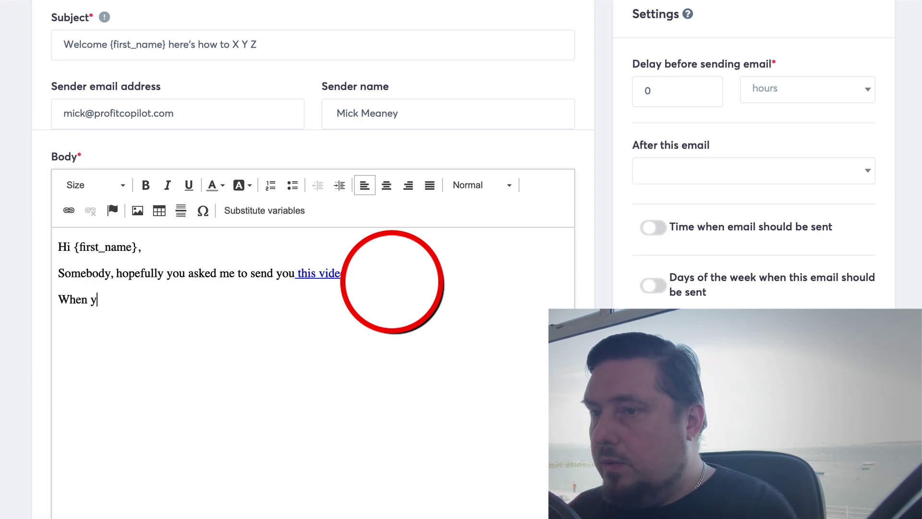
pyautogui.write('ou watch this ')
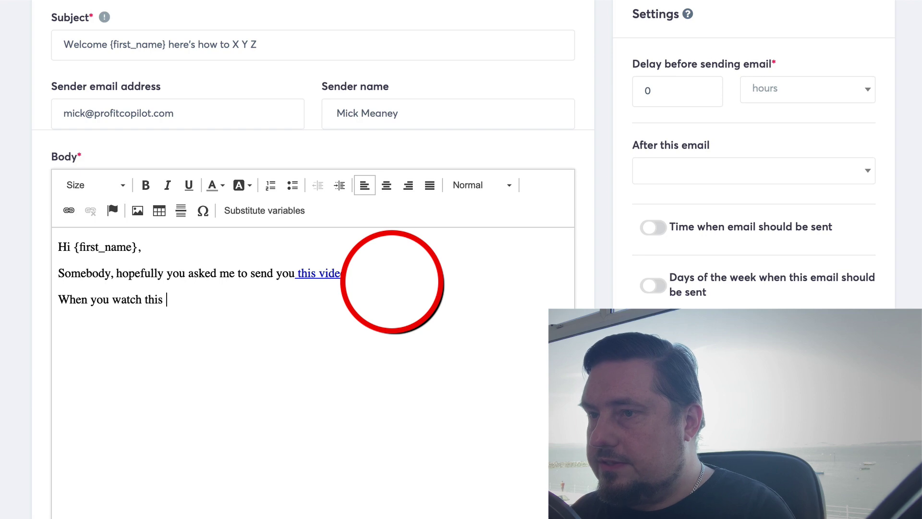
pyautogui.write('video, you wi')
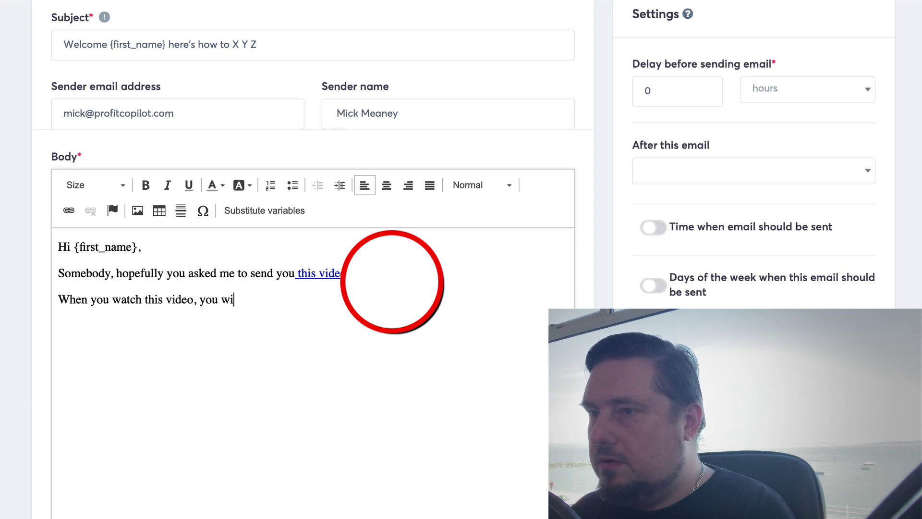
pyautogui.write('ll leanr')
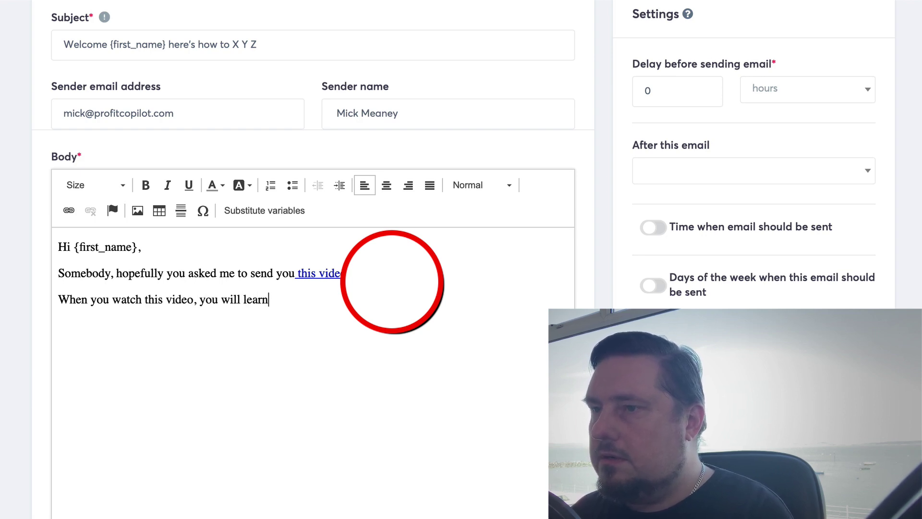
pyautogui.write(' how to:')
pyautogui.press('Return')
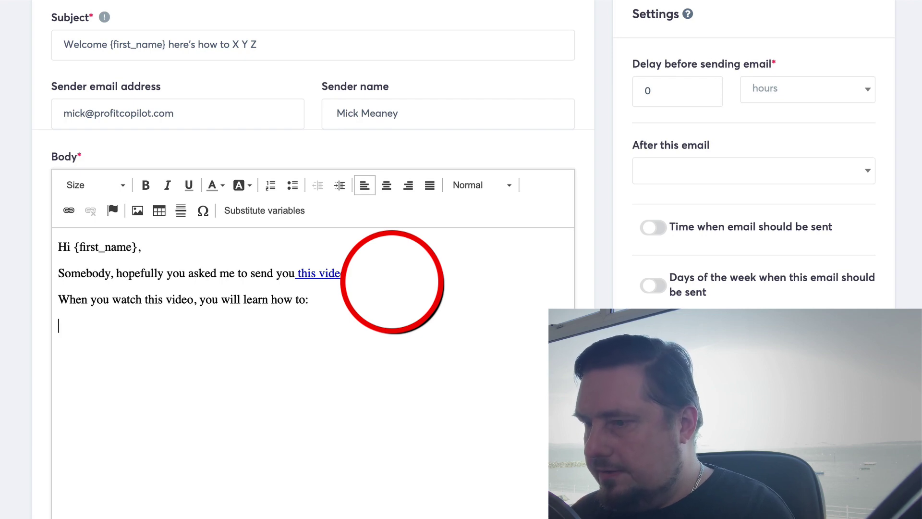
# List "> Benefit 1", "> Benefit 2" and "> Benefit 3" on separate lines below the "learn how to:" sentence
pyautogui.write('> B')
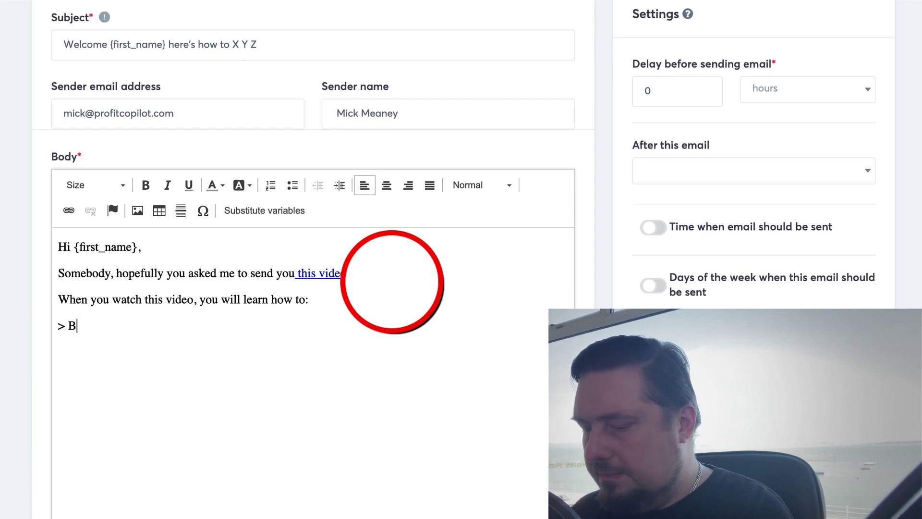
pyautogui.write('enfit 1')
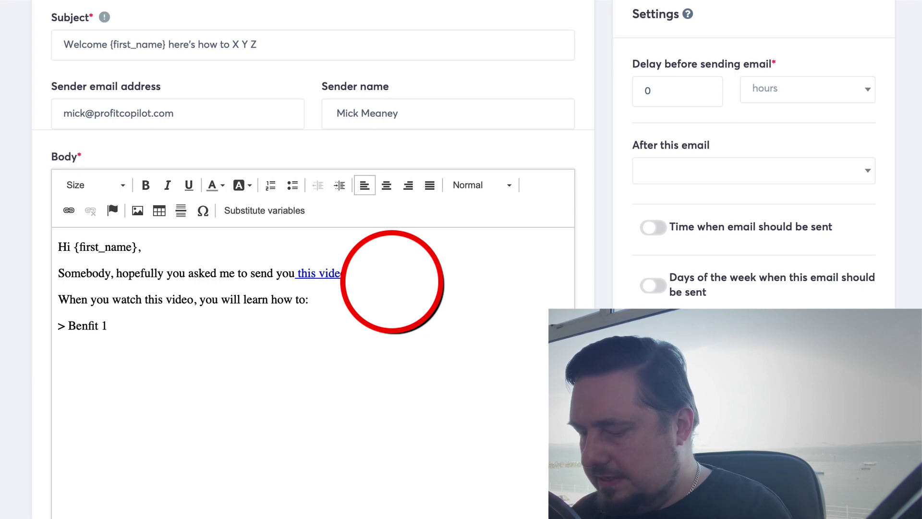
pyautogui.write(' Bene')
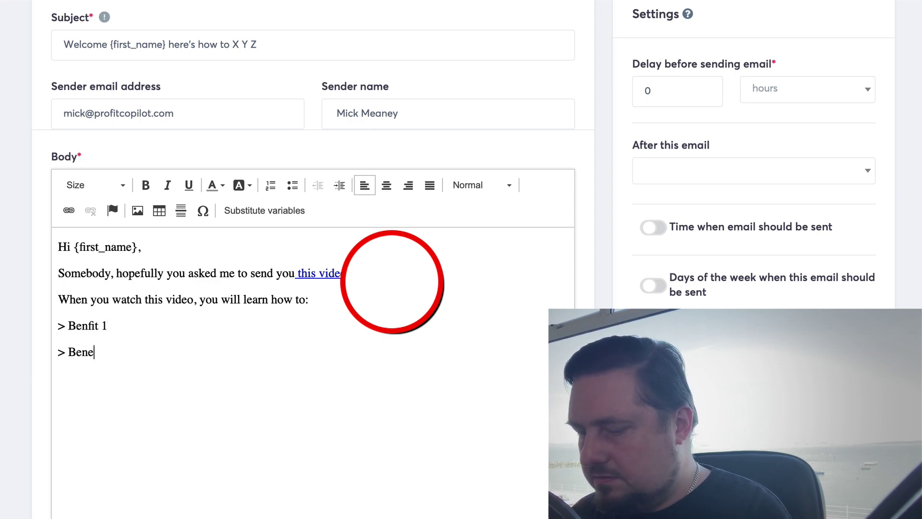
pyautogui.write('t')
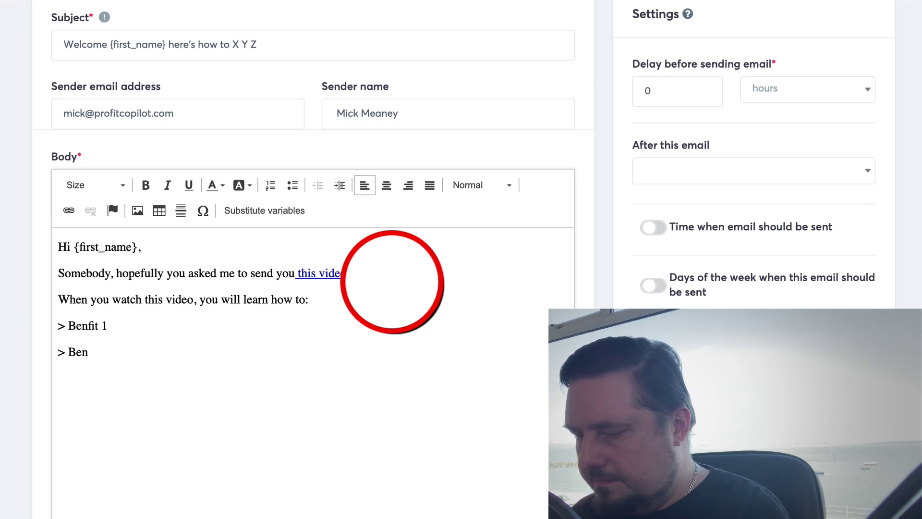
pyautogui.write('fit ')
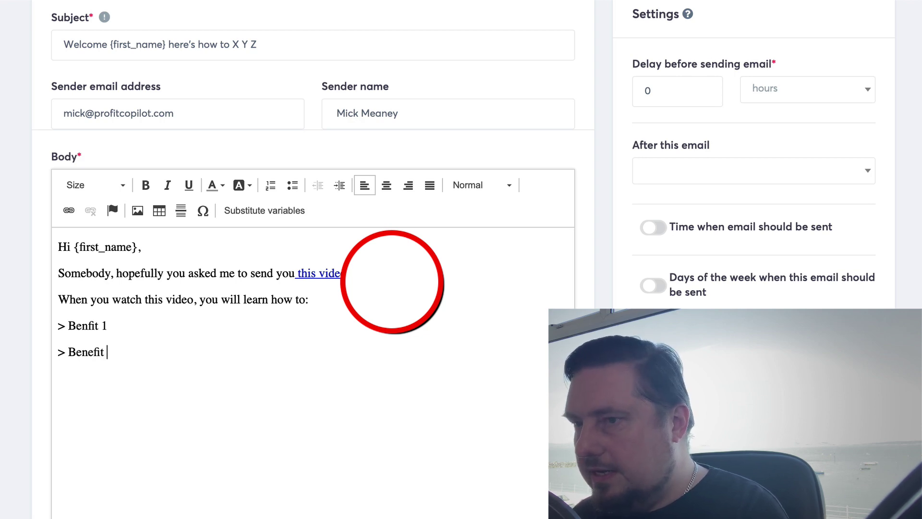
pyautogui.write('2')
pyautogui.press('Up')
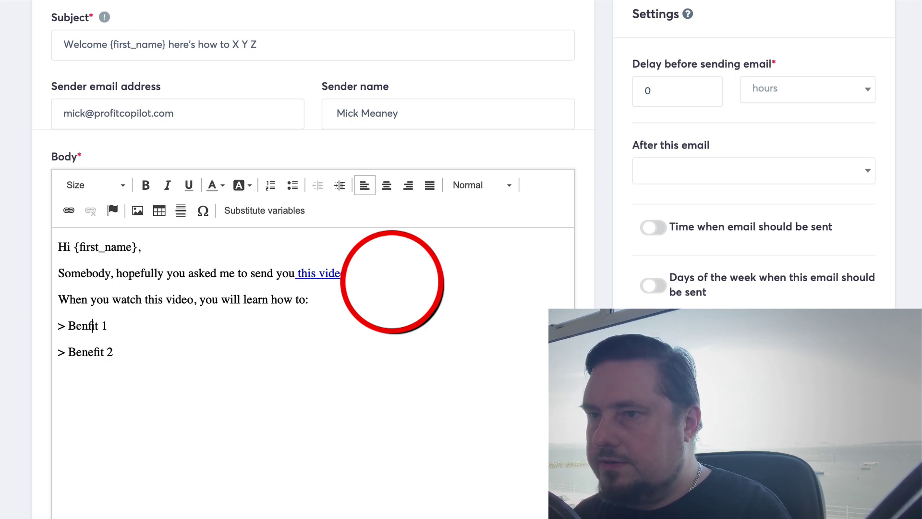
pyautogui.write('e')
pyautogui.press('Down')
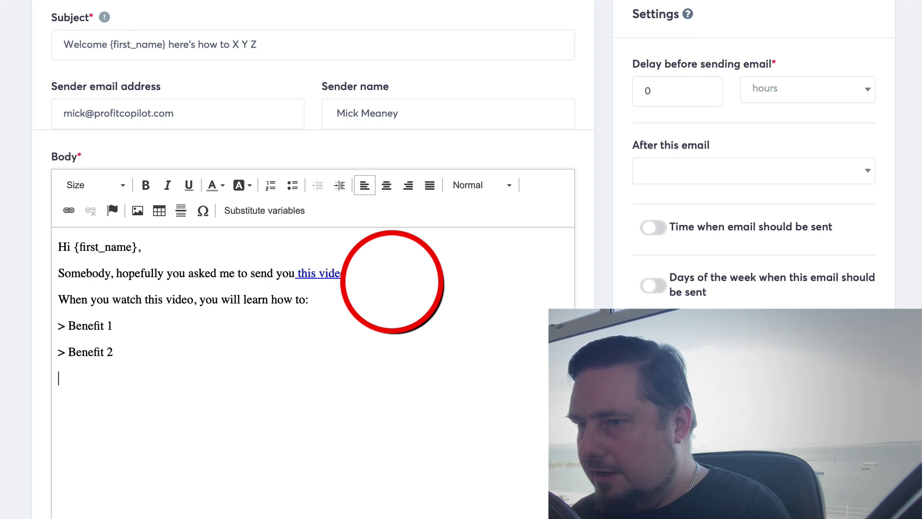
pyautogui.press('Return')
pyautogui.write('> Bene')
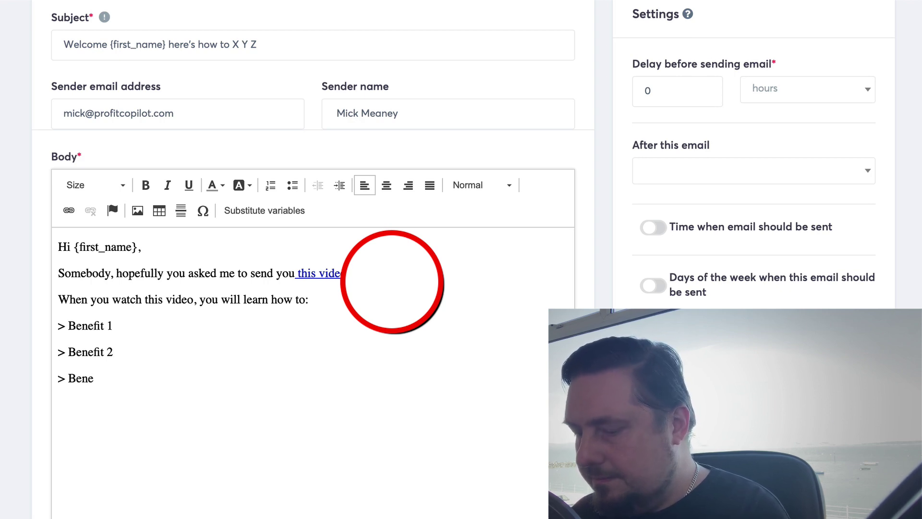
pyautogui.write('fit 3')
pyautogui.press('Return')
# Write "This is all based around X system, where you can learn how to X, Y, Z." below the benefits list
pyautogui.press('Return')
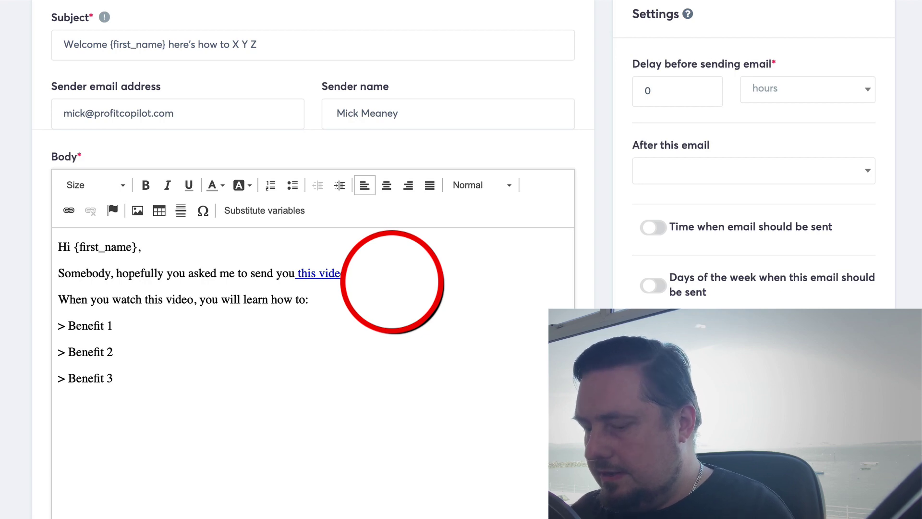
pyautogui.write('This is')
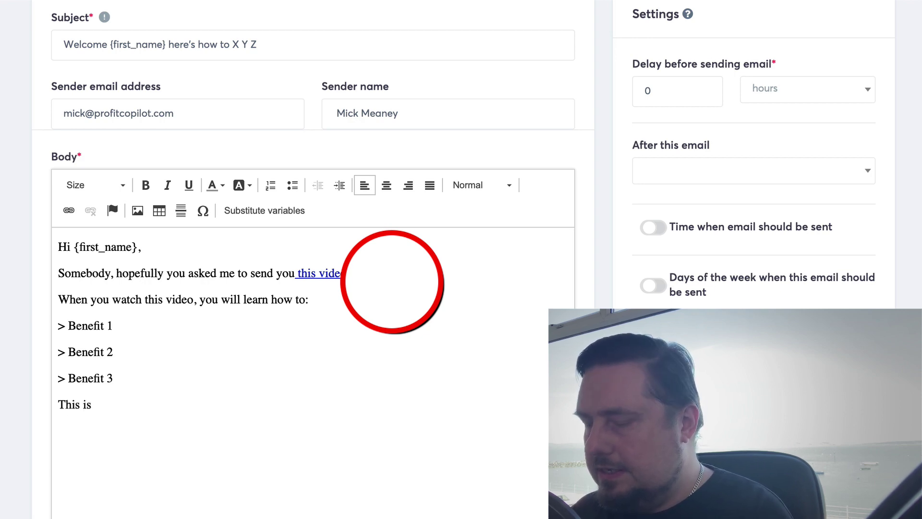
pyautogui.write(' all')
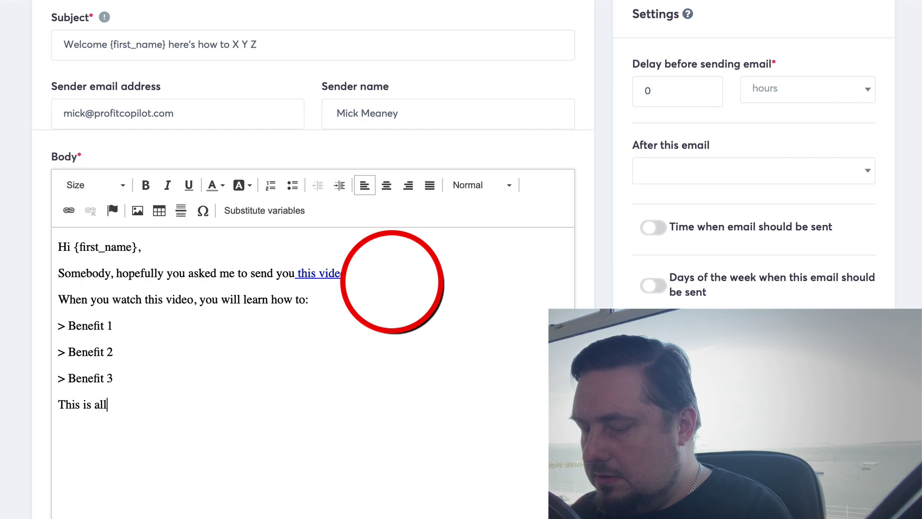
pyautogui.write(' based around ')
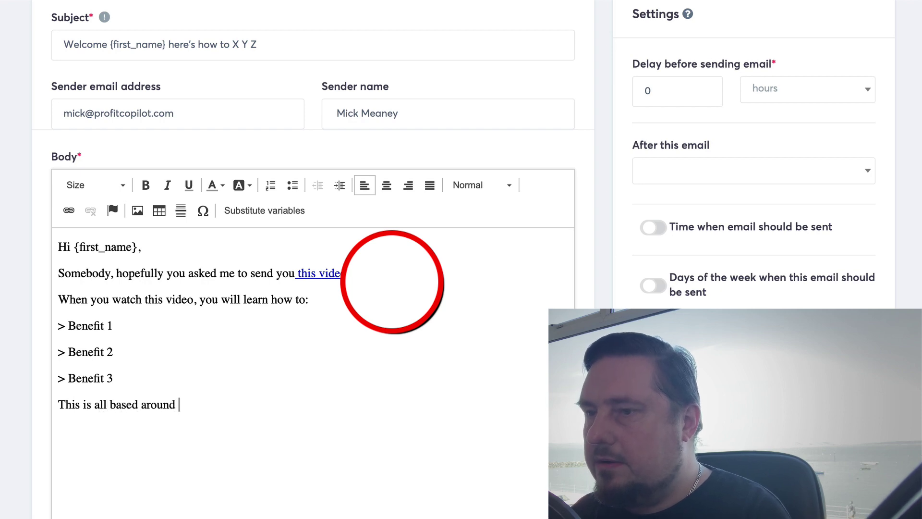
pyautogui.write('X syste,')
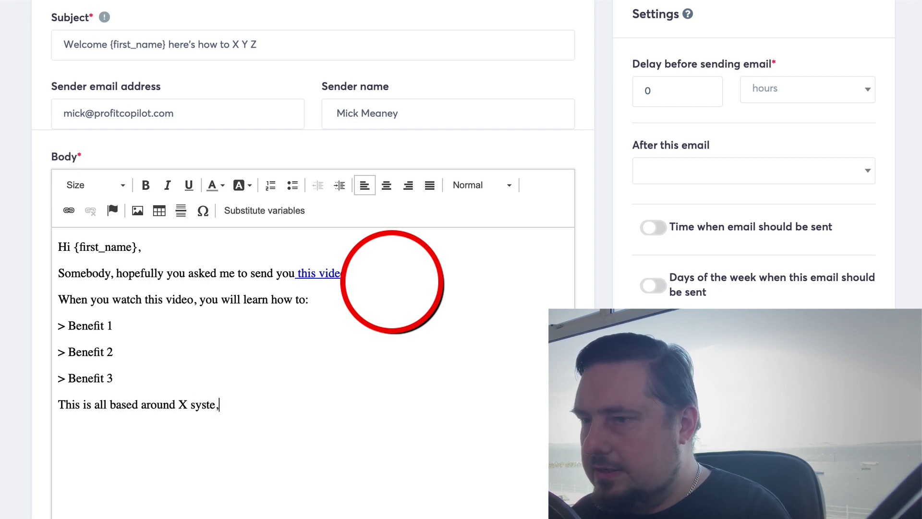
pyautogui.press('BackSpace')
pyautogui.press('BackSpace')
pyautogui.write('m,')
pyautogui.press('BackSpace')
pyautogui.press('BackSpace')
pyautogui.write('e')
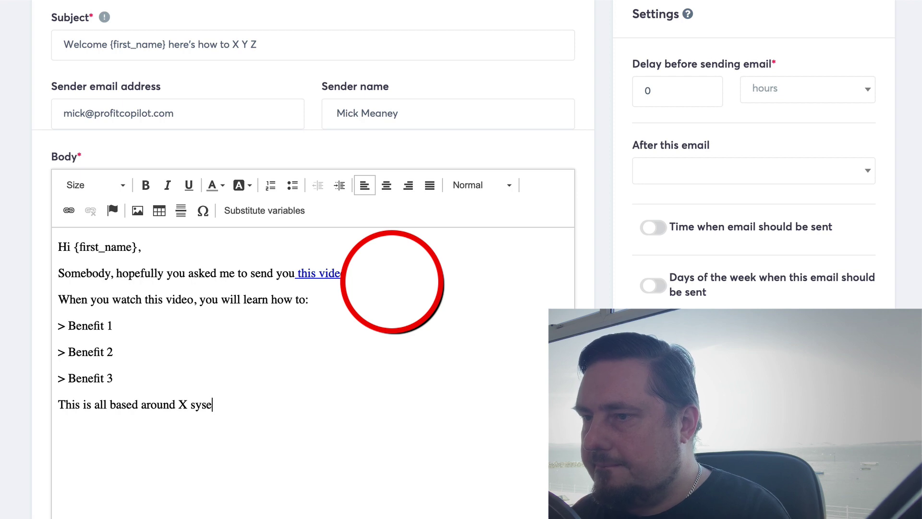
pyautogui.press('BackSpace')
pyautogui.press('BackSpace')
pyautogui.press('BackSpace')
pyautogui.press('BackSpace')
pyautogui.write('ystem')
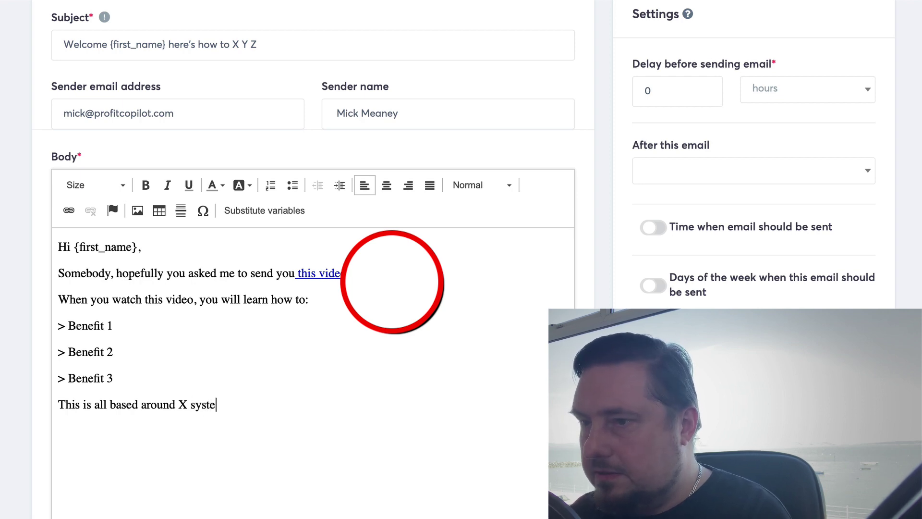
pyautogui.write(', wher')
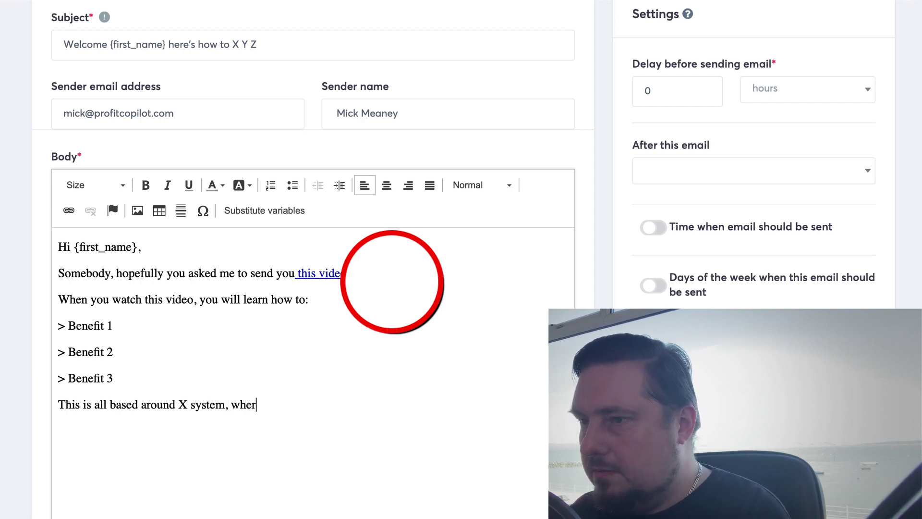
pyautogui.write('e you c')
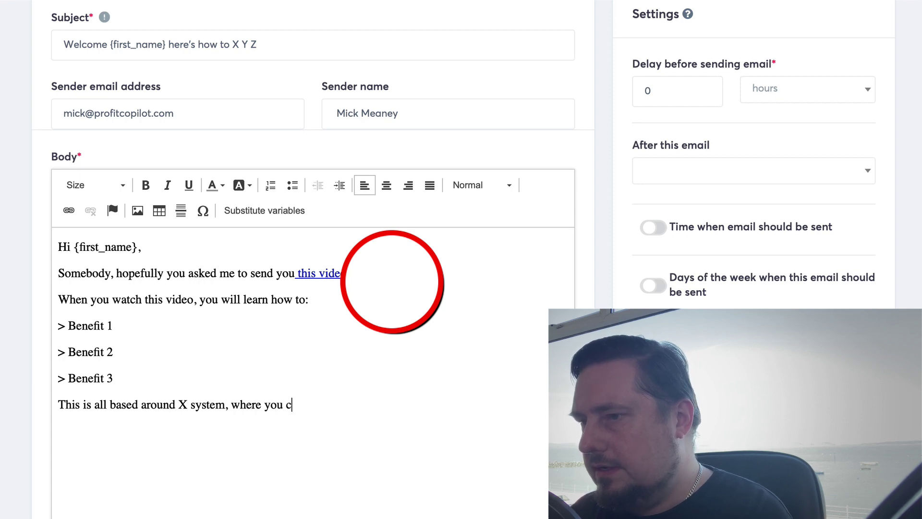
pyautogui.write('an learn how to X')
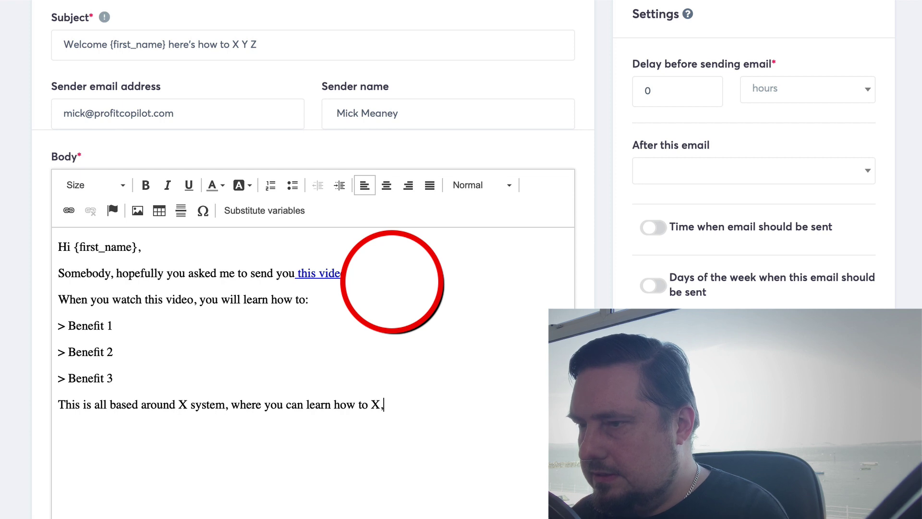
pyautogui.write(', Y ')
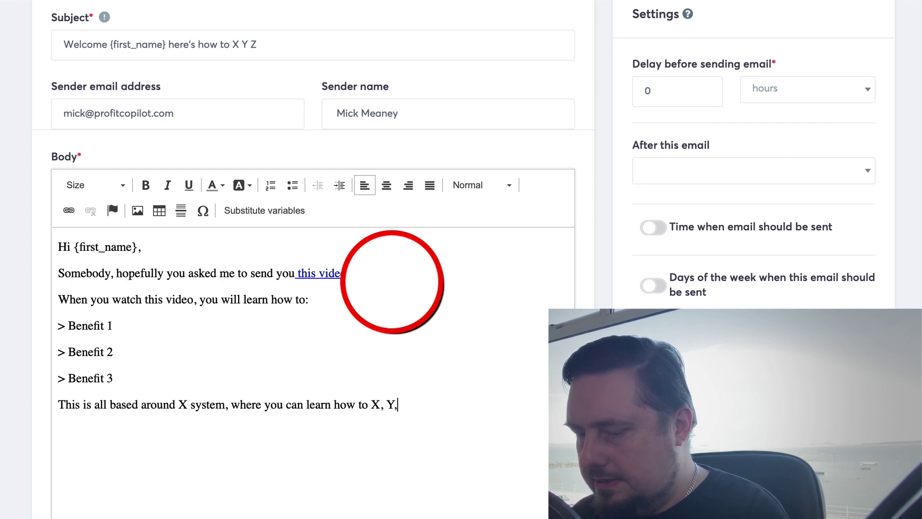
pyautogui.write(',Z. ')
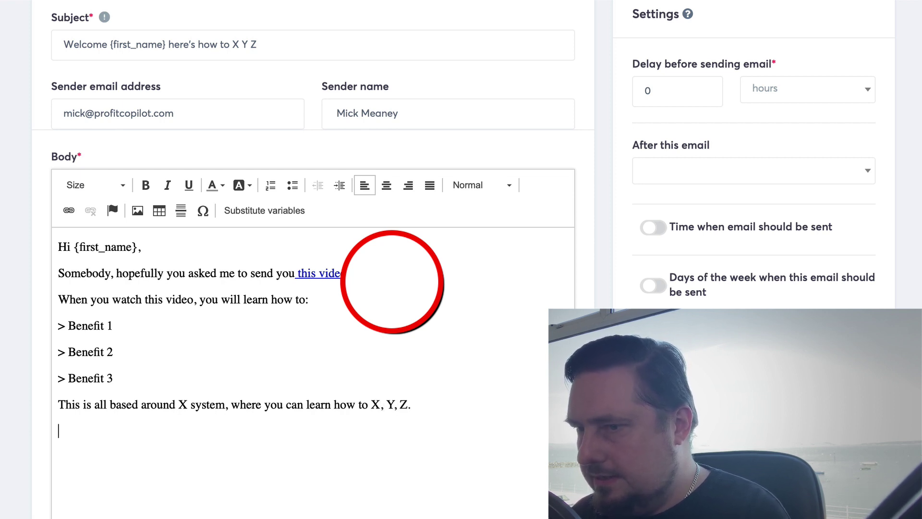
# Write "If you want more info visit this page." on the line below the X system sentence
pyautogui.write('If you want ')
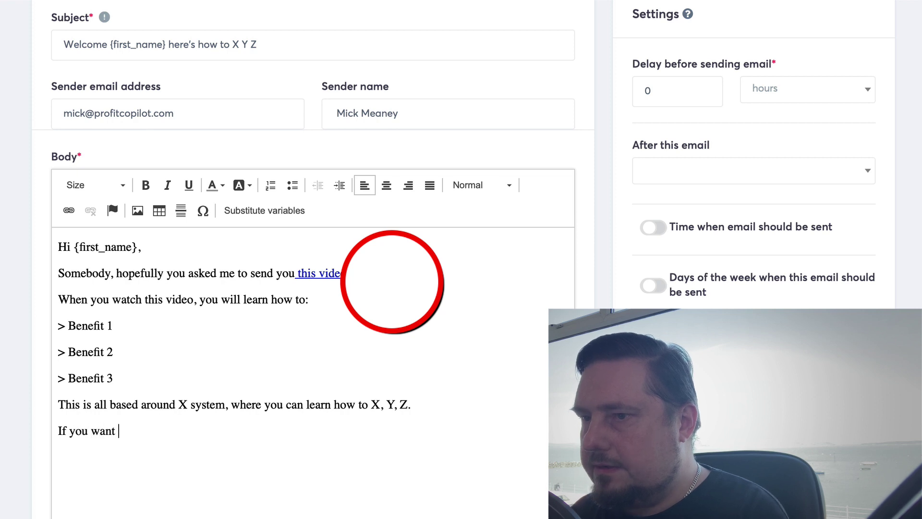
pyautogui.write('more')
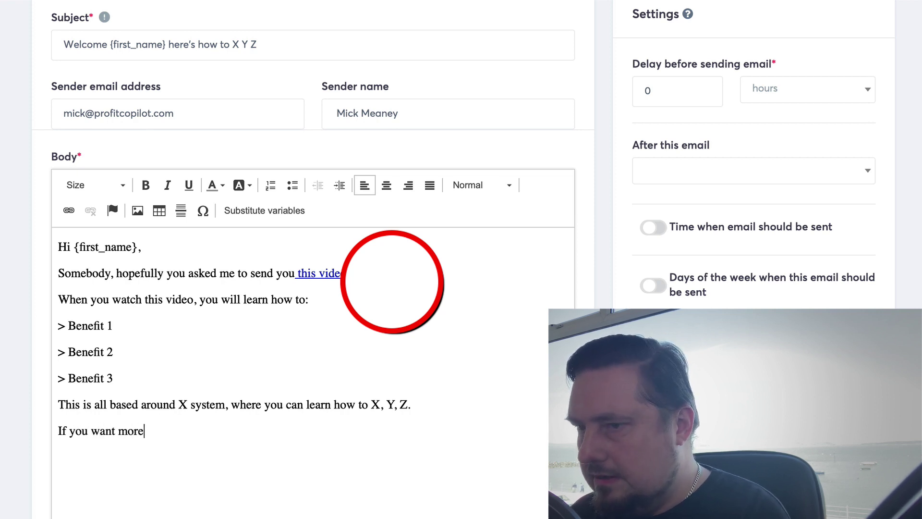
pyautogui.write(' info ')
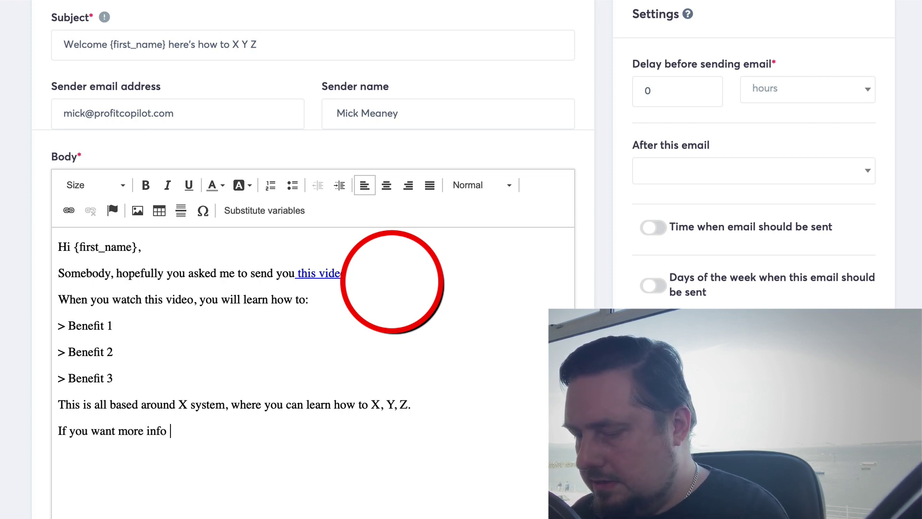
pyautogui.write('visit this page.')
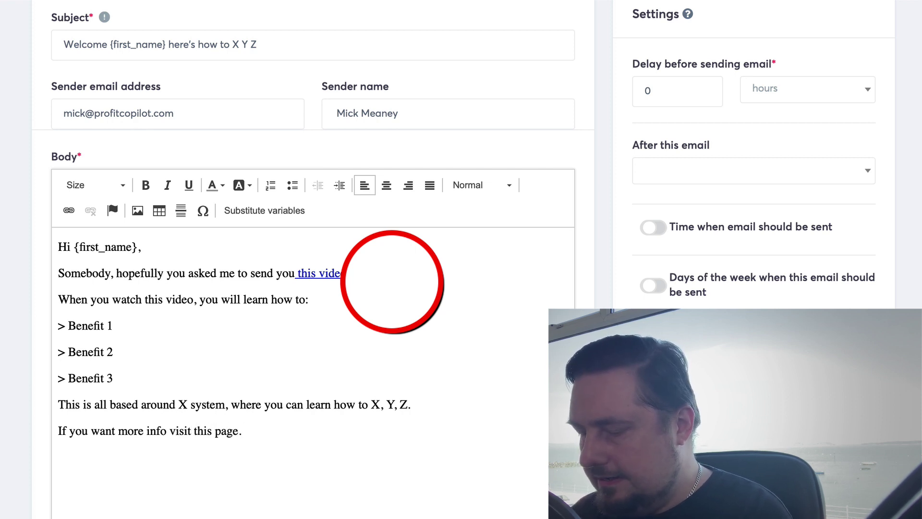
# Add the line "And tomorrow I will teach you how to X, Y, Z." below the "visit this page" sentence
pyautogui.write('E')
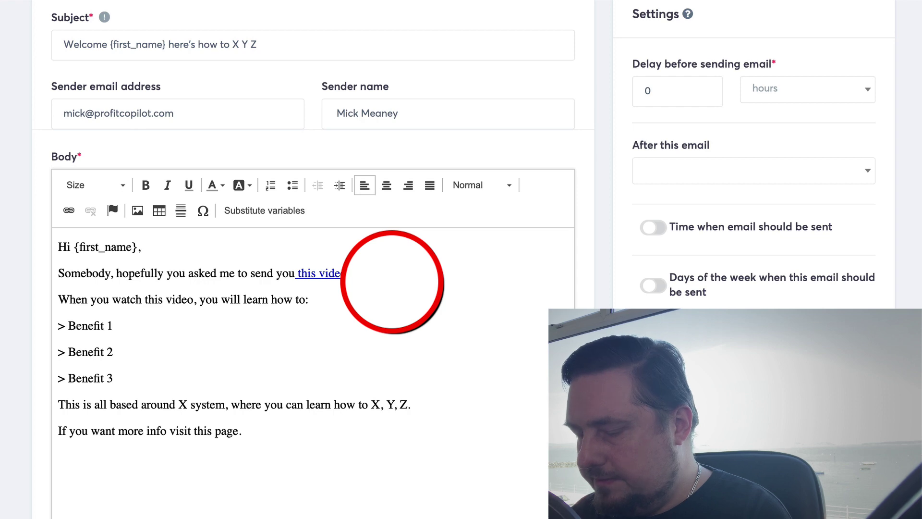
pyautogui.write('And ')
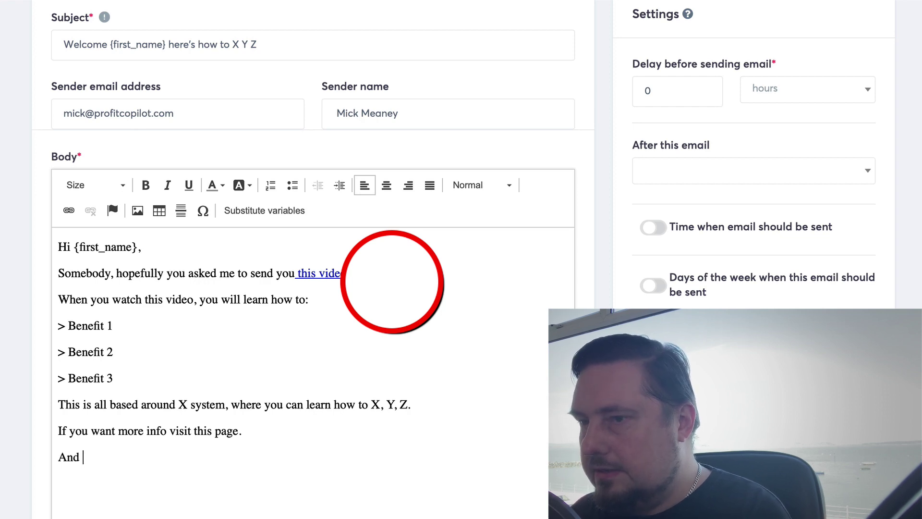
pyautogui.write('tomorrow I will ')
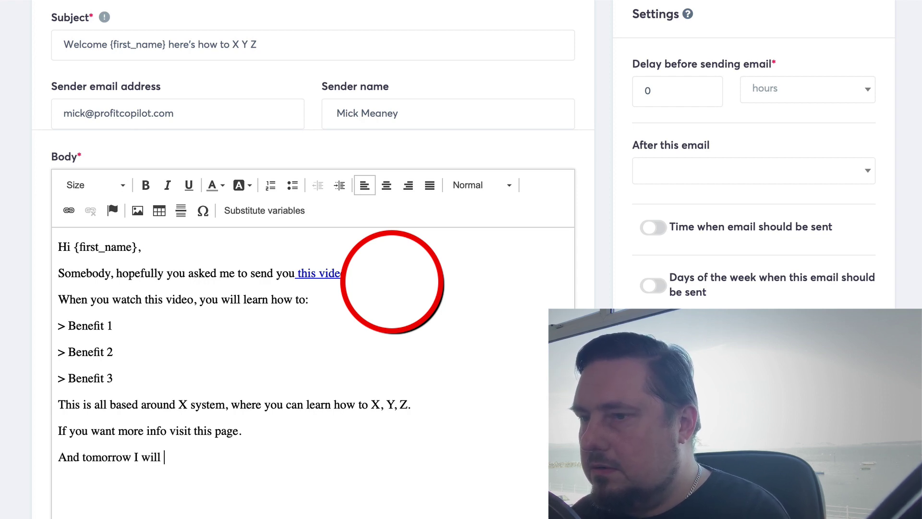
pyautogui.write('teach you how to X,')
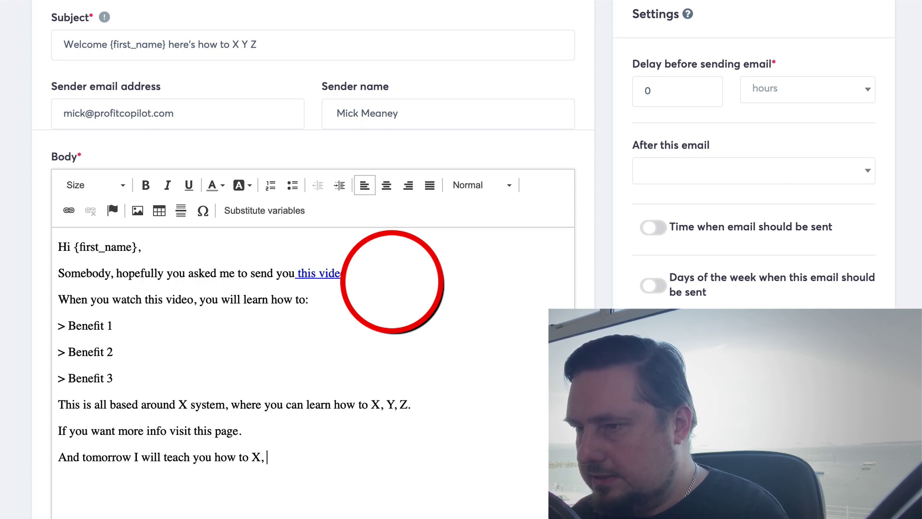
pyautogui.write(' Y, ')
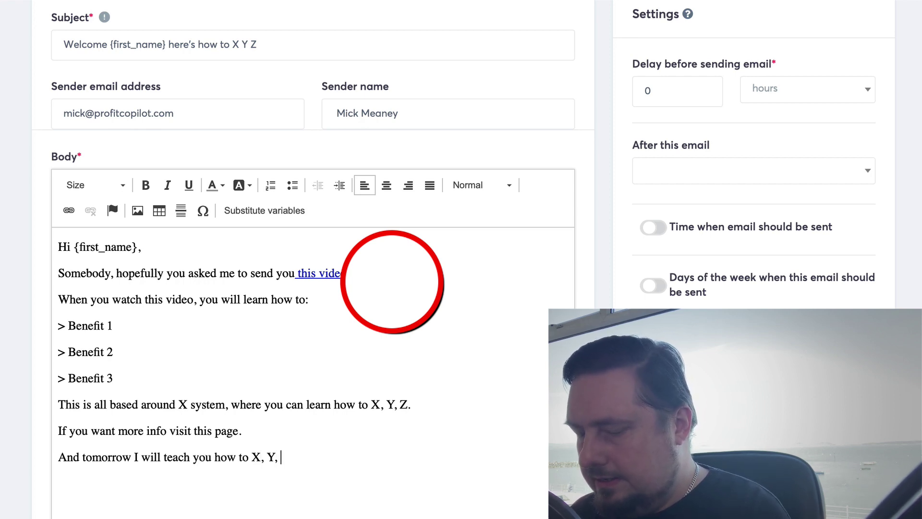
# Close the email with "See you then," and the sender's first name on the line below
pyautogui.write('See you then,')
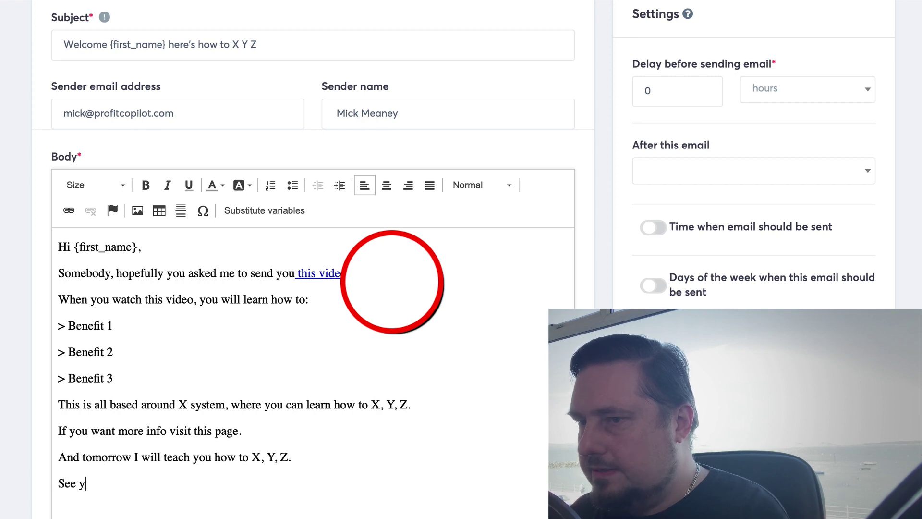
pyautogui.press('Return')
pyautogui.write('Mick')
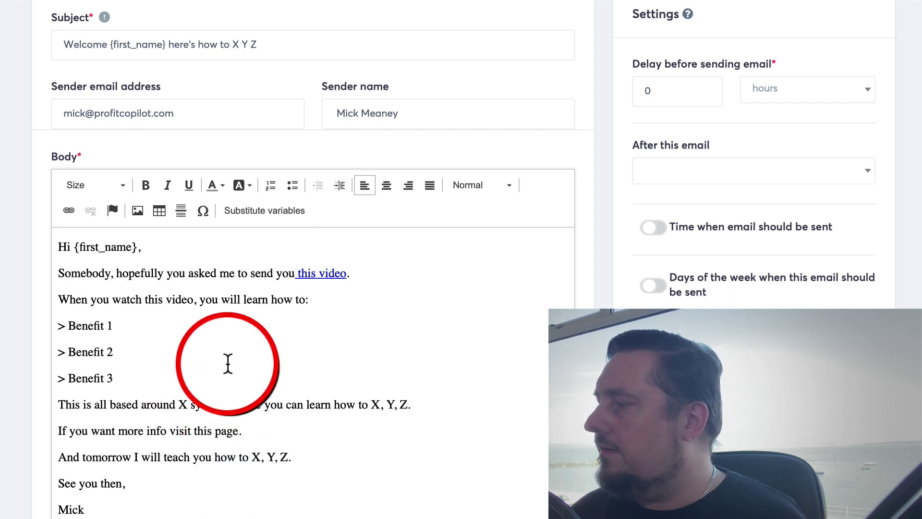
# Review the video link, the benefits list and the X system sentence in the email body
pyautogui.click(271, 367)
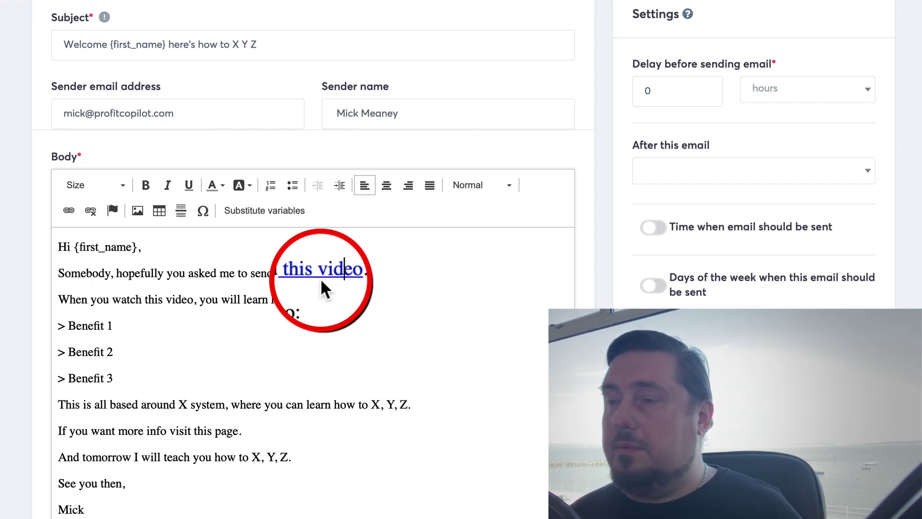
pyautogui.click(168, 306)
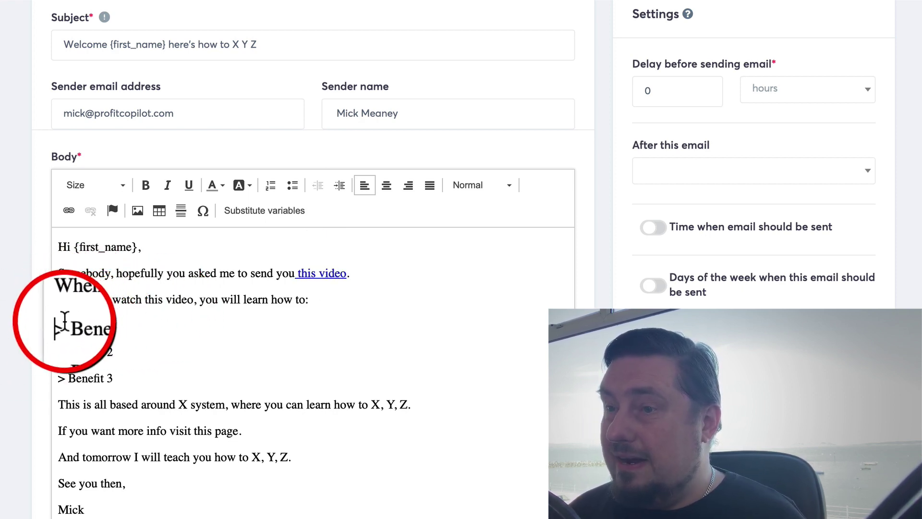
pyautogui.moveTo(66, 323); pyautogui.dragTo(35, 323)
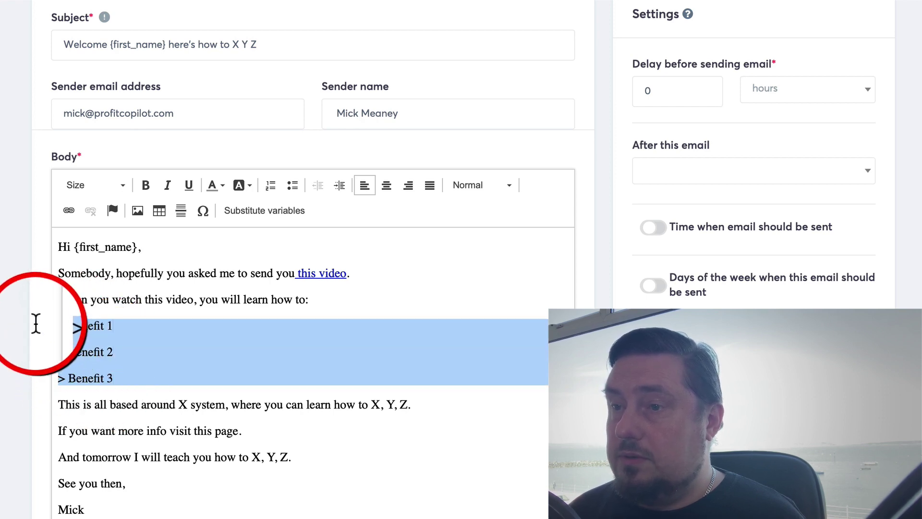
pyautogui.click(187, 323)
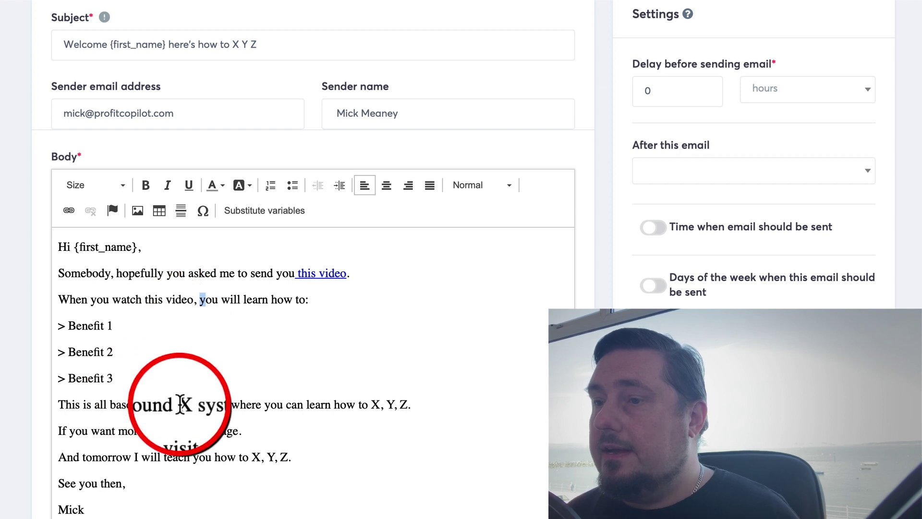
pyautogui.moveTo(58, 405); pyautogui.dragTo(238, 411)
pyautogui.click(263, 405)
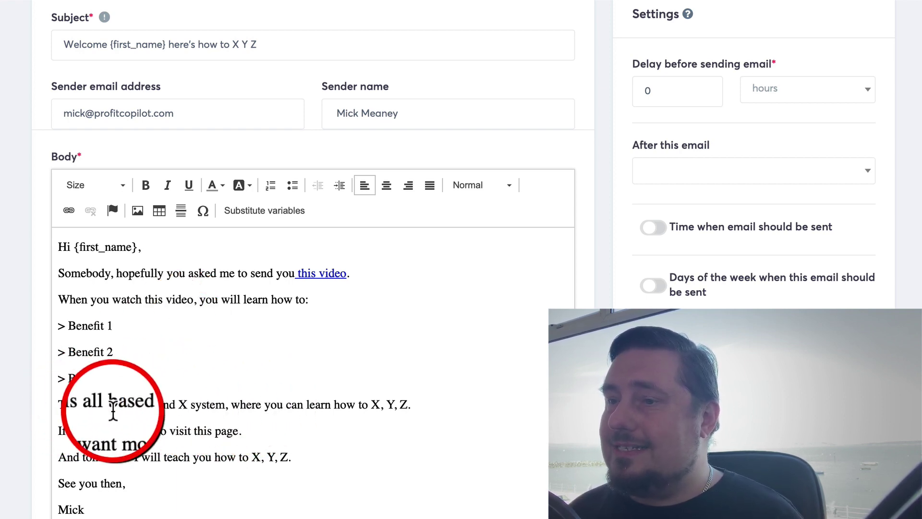
pyautogui.moveTo(232, 405); pyautogui.dragTo(346, 405)
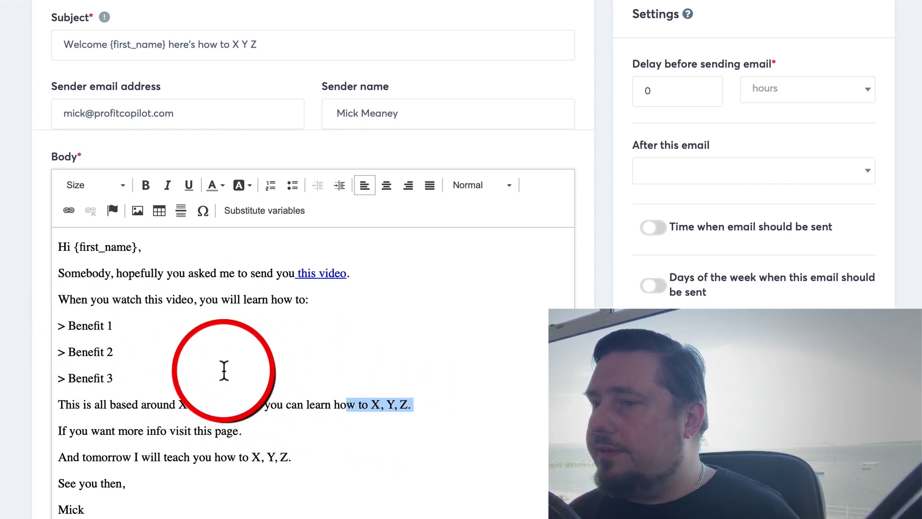
pyautogui.click(275, 429)
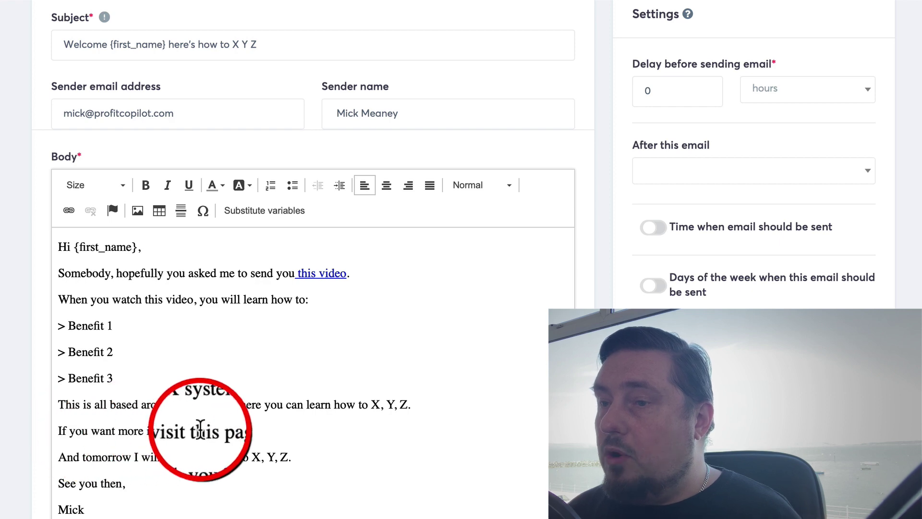
pyautogui.moveTo(240, 431); pyautogui.dragTo(168, 434)
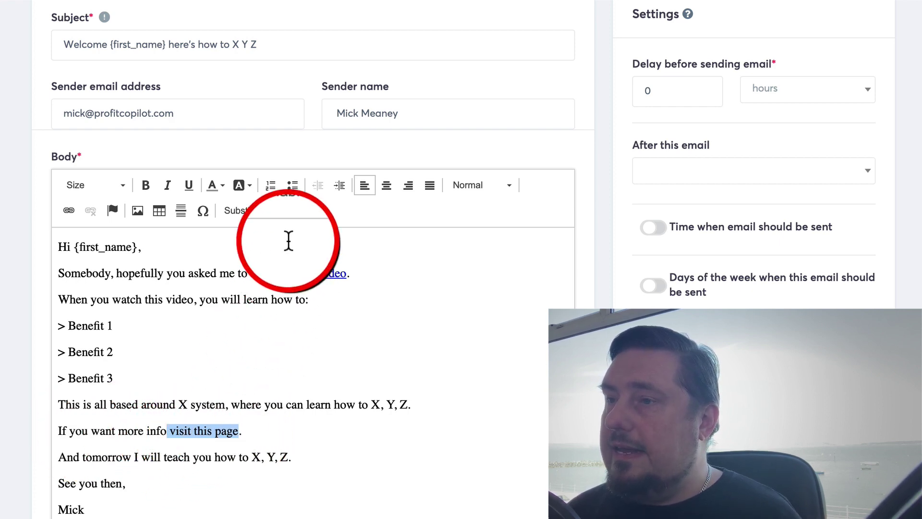
pyautogui.moveTo(239, 431); pyautogui.dragTo(169, 433)
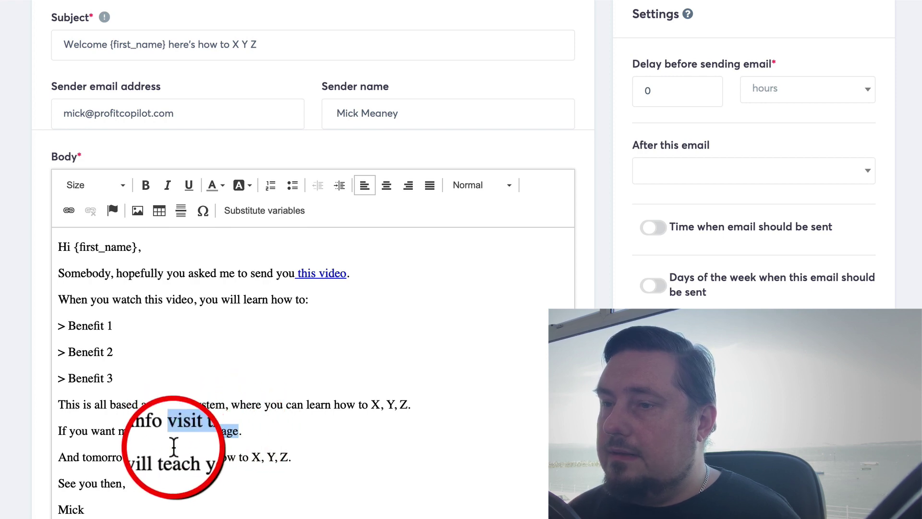
pyautogui.click(68, 209)
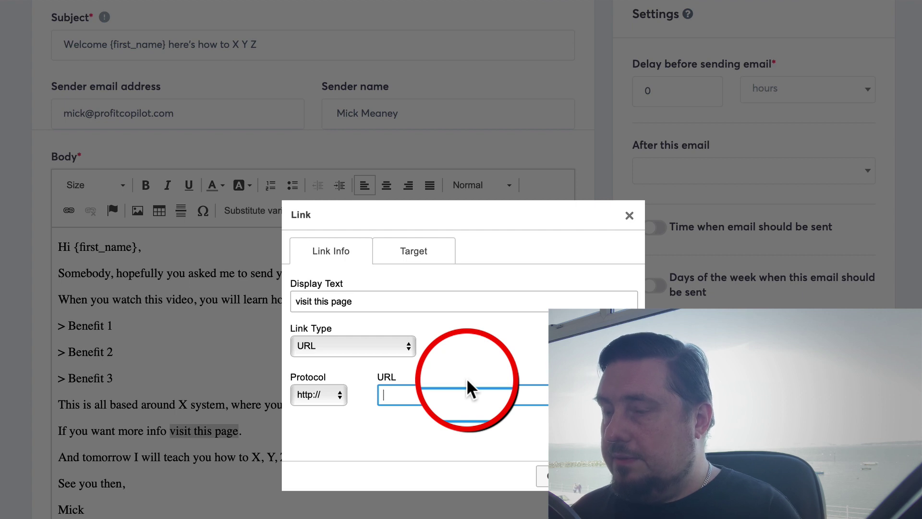
pyautogui.write('lu')
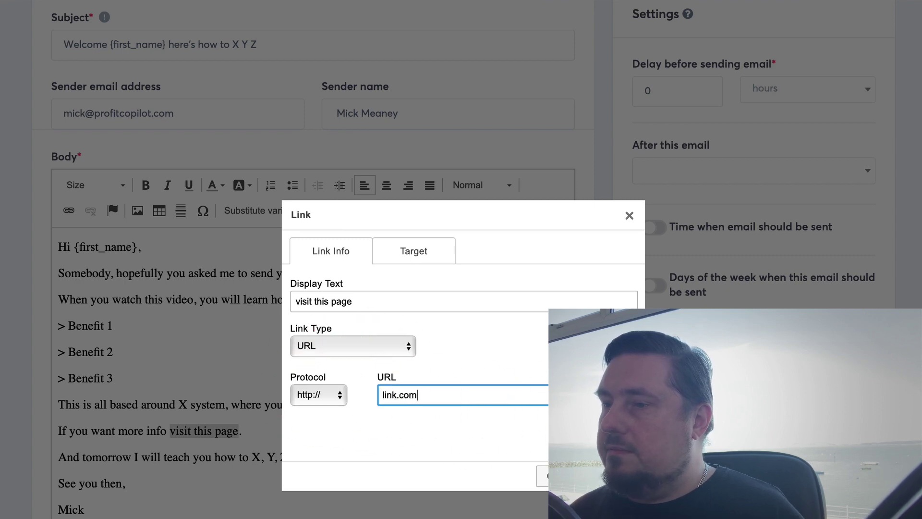
pyautogui.press('Return')
pyautogui.click(267, 429)
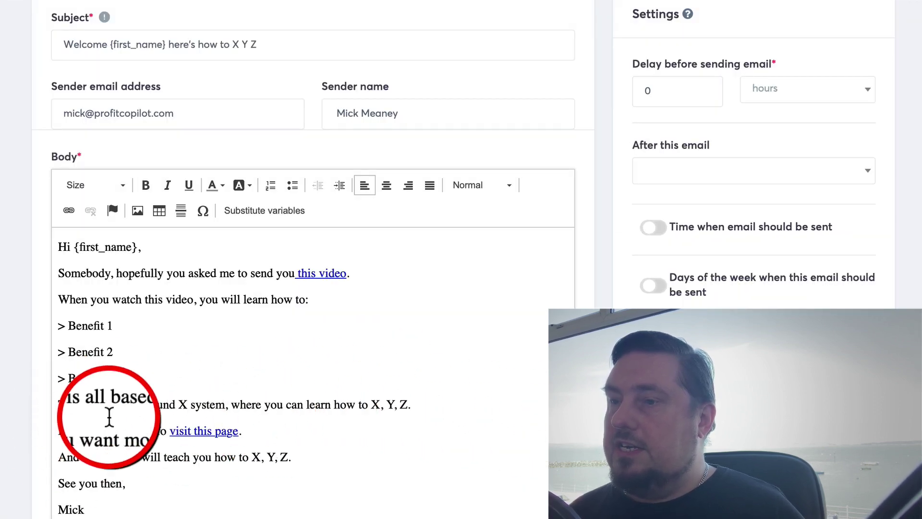
pyautogui.moveTo(59, 457); pyautogui.dragTo(199, 456)
pyautogui.click(199, 457)
pyautogui.moveTo(131, 456); pyautogui.dragTo(294, 457)
pyautogui.moveTo(294, 457); pyautogui.dragTo(56, 457)
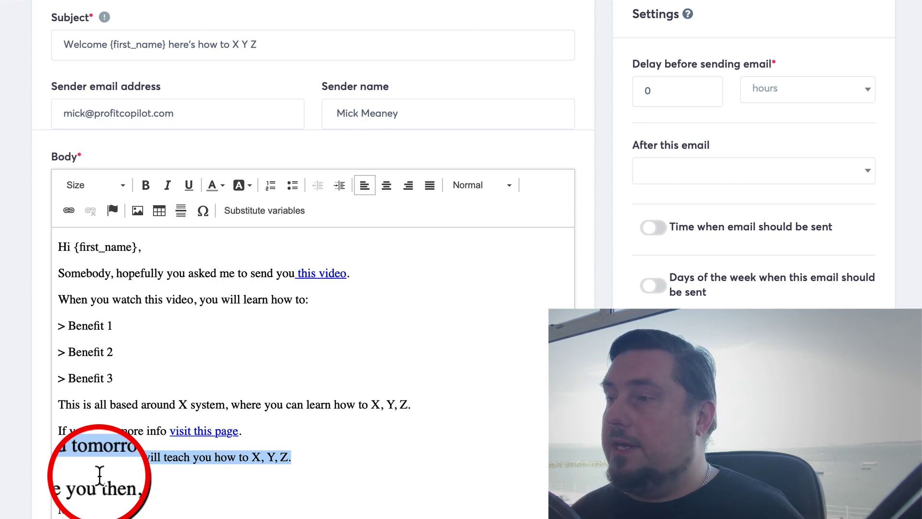
# Save the welcome email and duplicate it within the Affiliate Marketing Campaign
pyautogui.scroll(3, 422, 350)
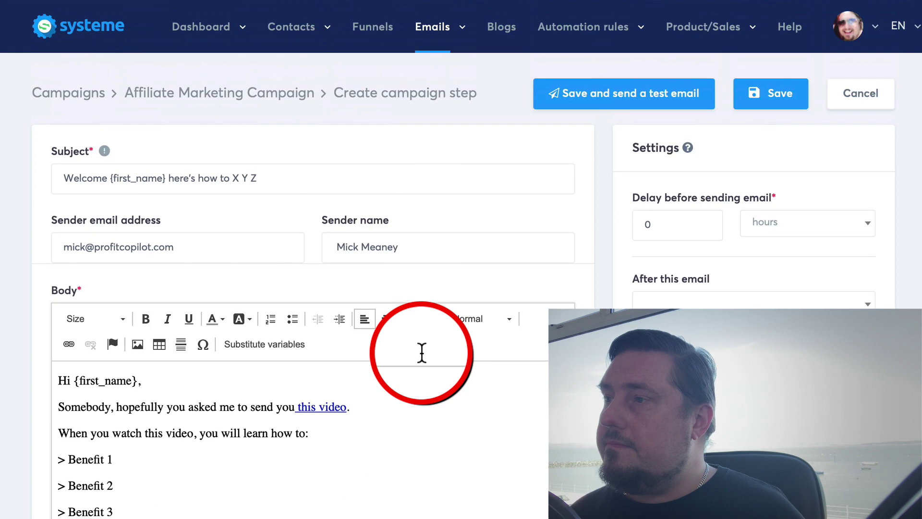
pyautogui.click(775, 106)
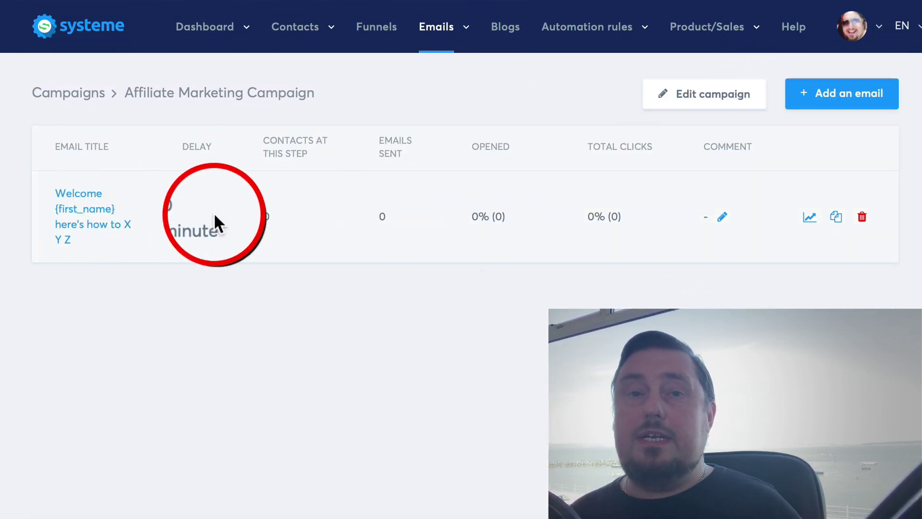
pyautogui.click(835, 218)
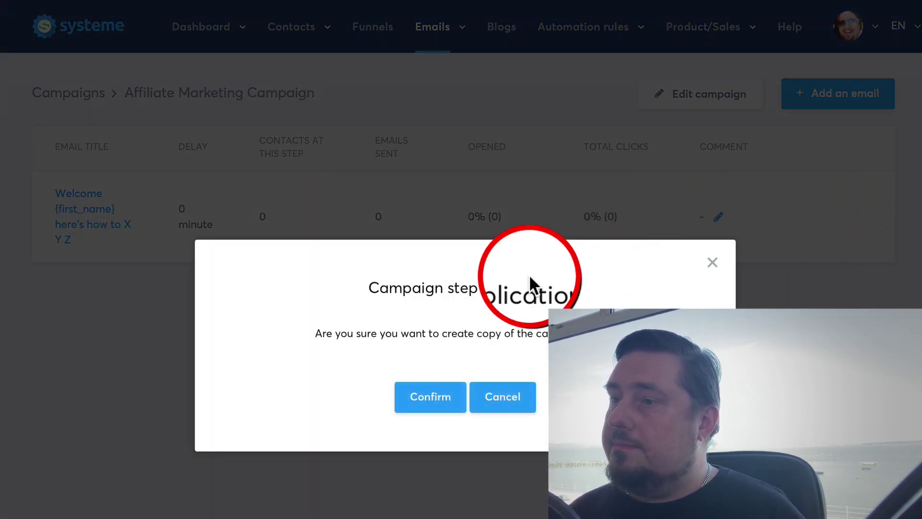
pyautogui.click(427, 408)
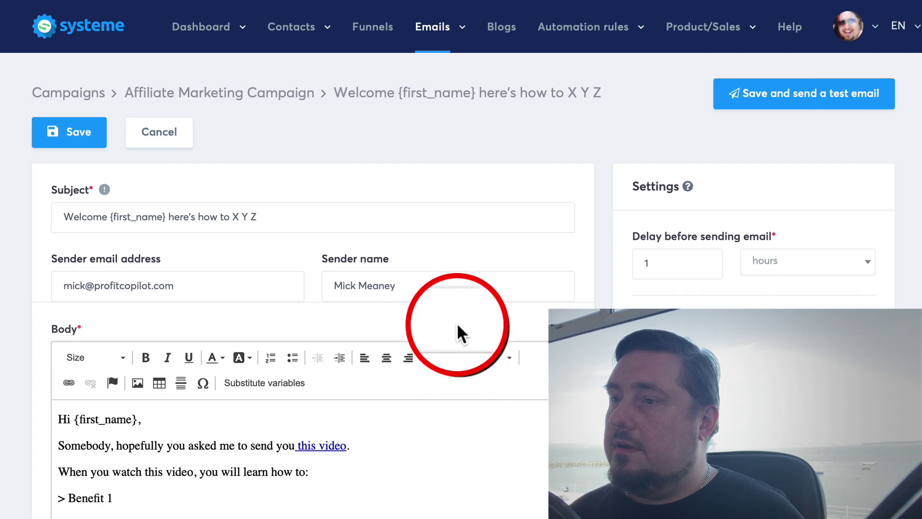
# Remove the word "Welcome" from the start of the duplicated email's subject
pyautogui.moveTo(110, 217); pyautogui.dragTo(1, 223)
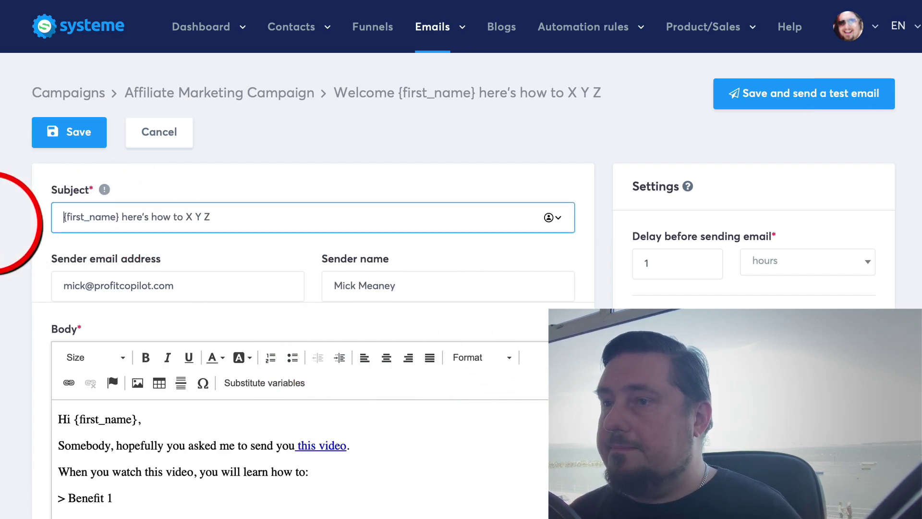
pyautogui.moveTo(187, 217); pyautogui.dragTo(228, 215)
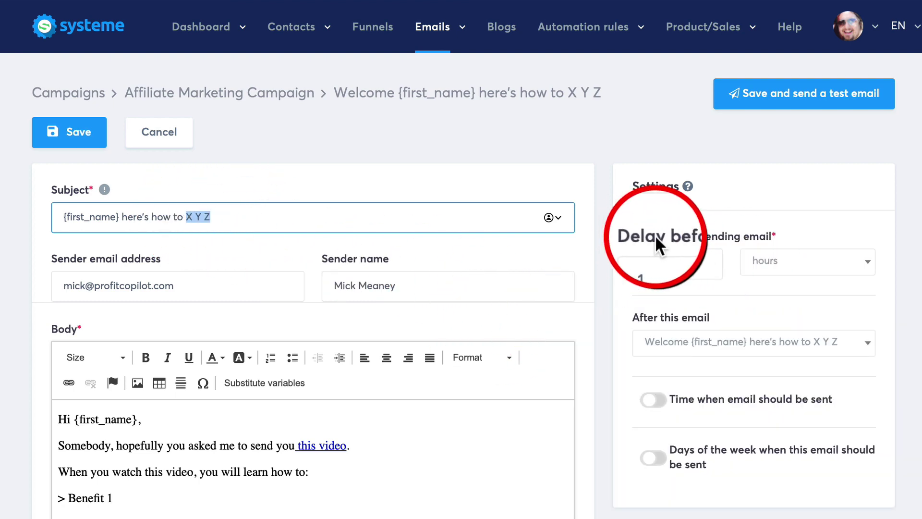
# Set the duplicated email to send 1 day after the "Welcome {first_name} here's how to X Y Z" email
pyautogui.click(761, 261)
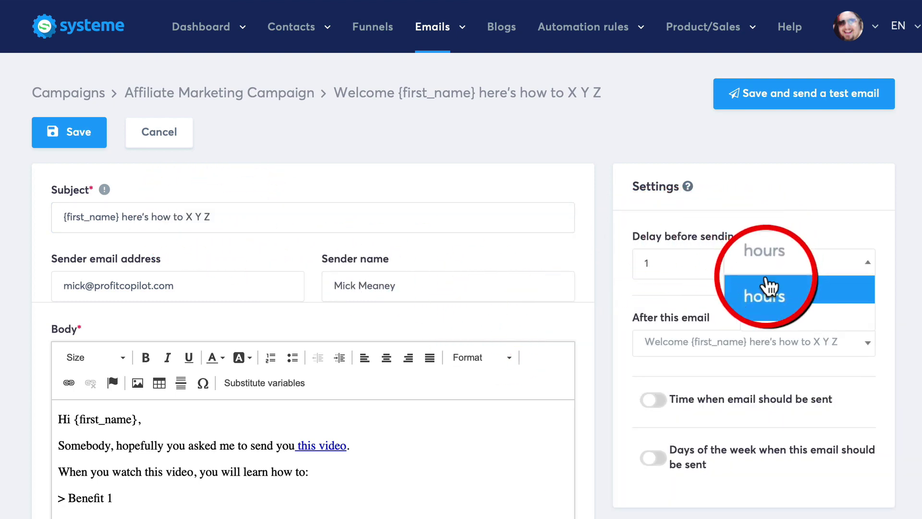
pyautogui.click(763, 312)
pyautogui.click(652, 252)
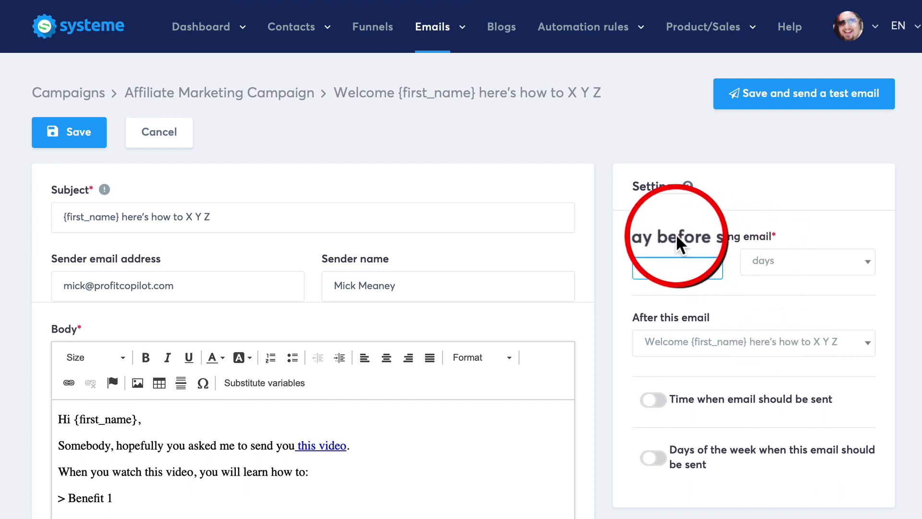
pyautogui.moveTo(655, 261); pyautogui.dragTo(638, 262)
pyautogui.scroll(-1, 698, 313)
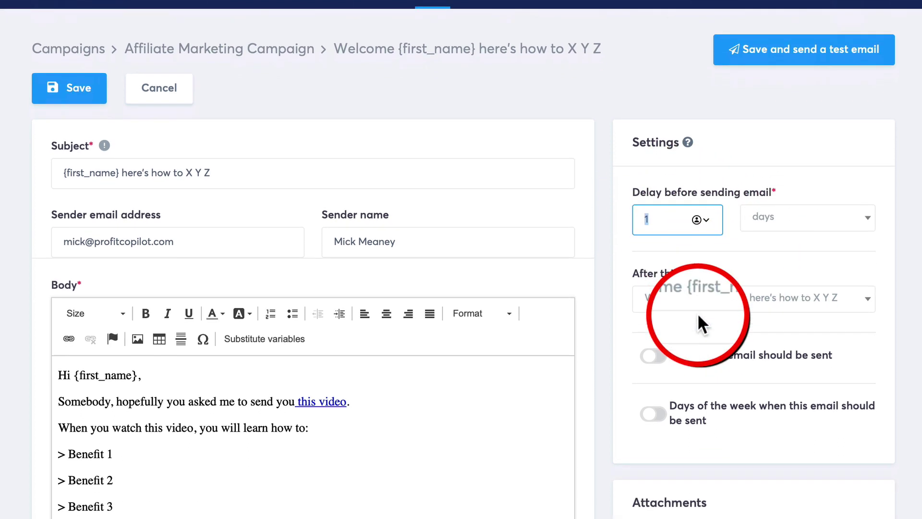
pyautogui.click(654, 301)
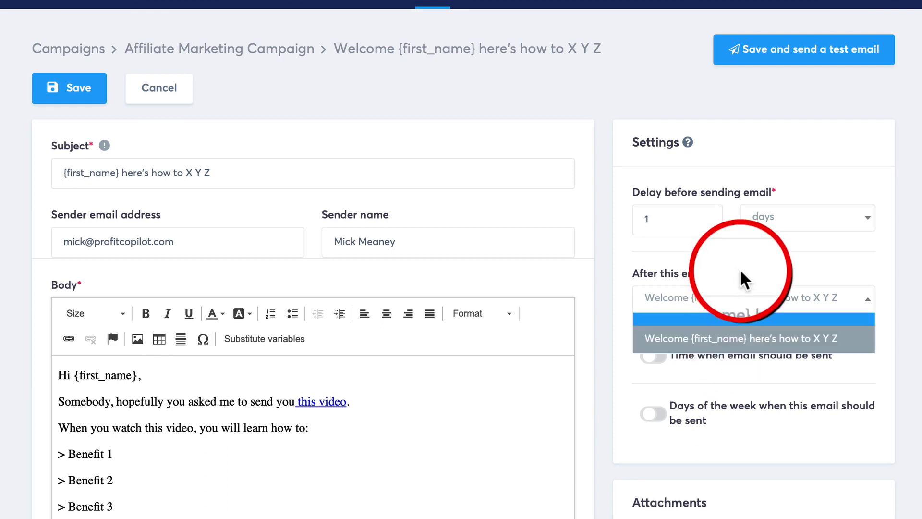
pyautogui.click(705, 319)
pyautogui.scroll(-3, 704, 319)
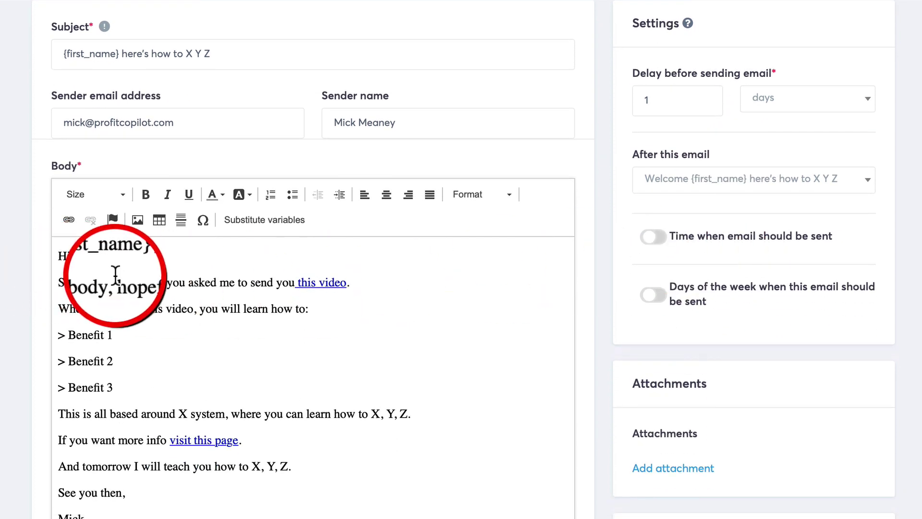
# Delete the "Somebody, hopefully you asked me to send you this video" line from the email body, including its empty paragraph
pyautogui.click(185, 281)
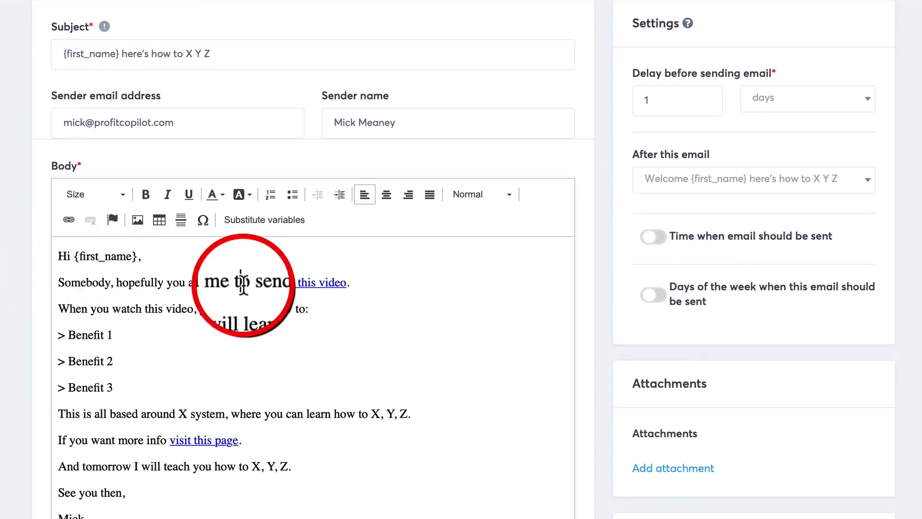
pyautogui.moveTo(362, 282); pyautogui.dragTo(36, 280)
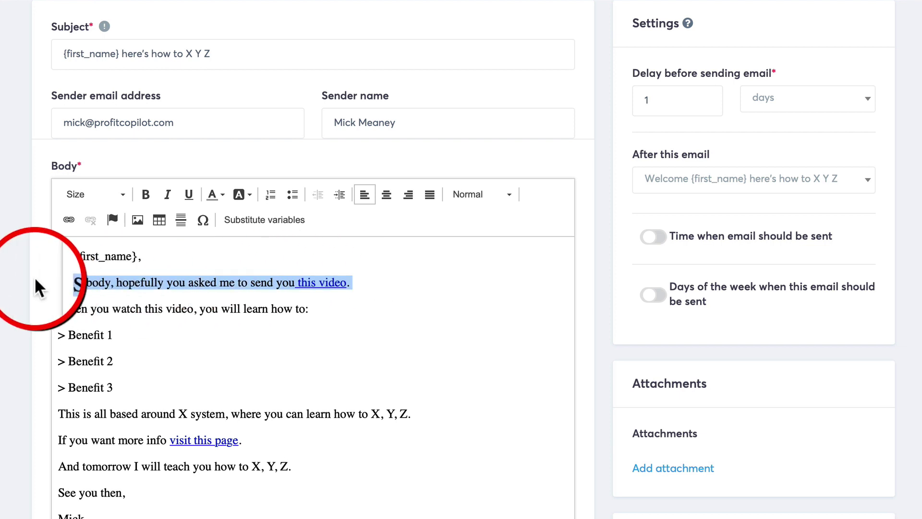
pyautogui.press('BackSpace')
pyautogui.press('BackSpace')
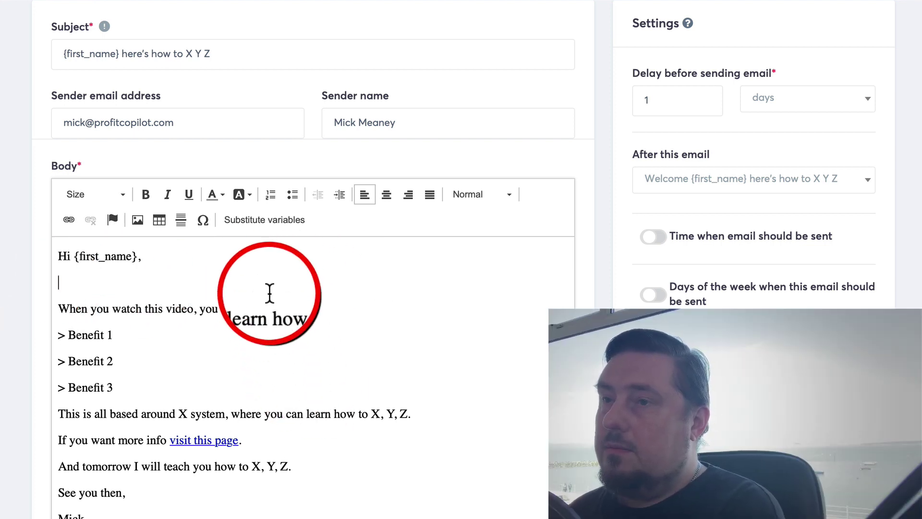
# Replace the line "When you watch this video, you will learn how to:" with "I want to share a story with you on how I:"
pyautogui.moveTo(315, 282); pyautogui.dragTo(40, 268)
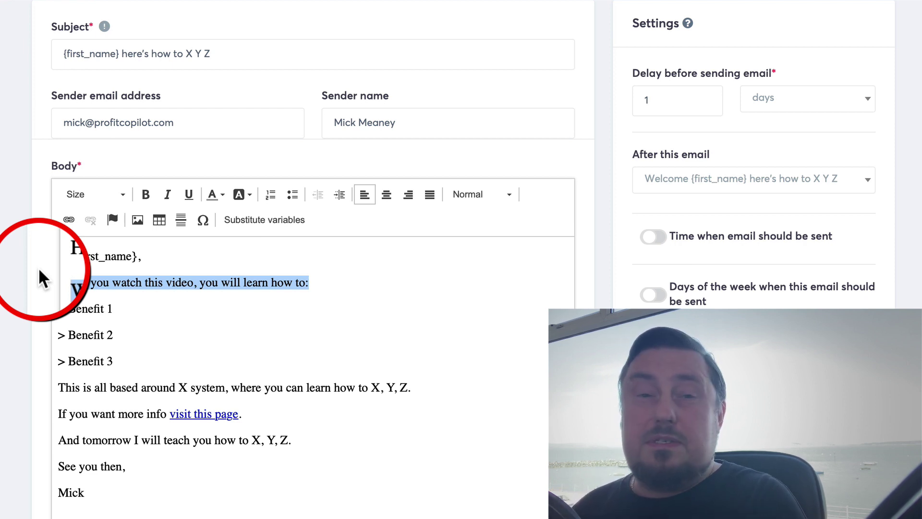
pyautogui.click(307, 304)
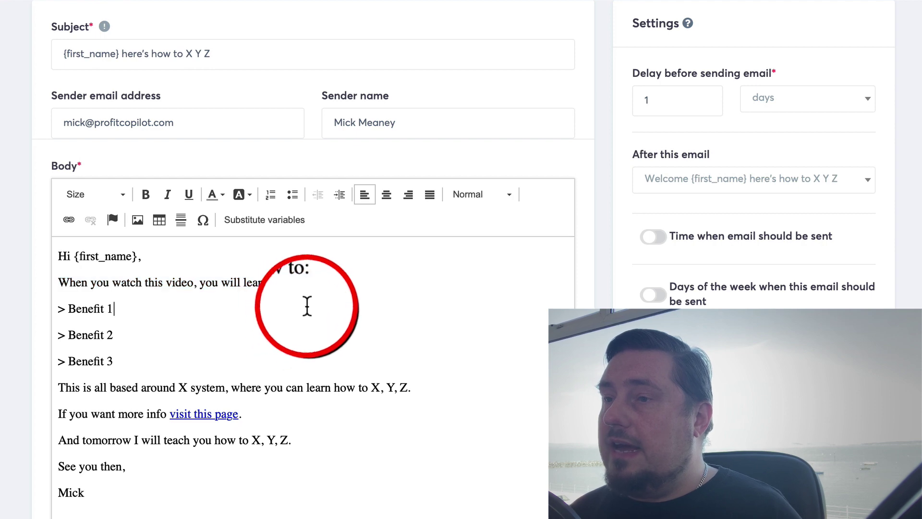
pyautogui.moveTo(310, 283); pyautogui.dragTo(31, 287)
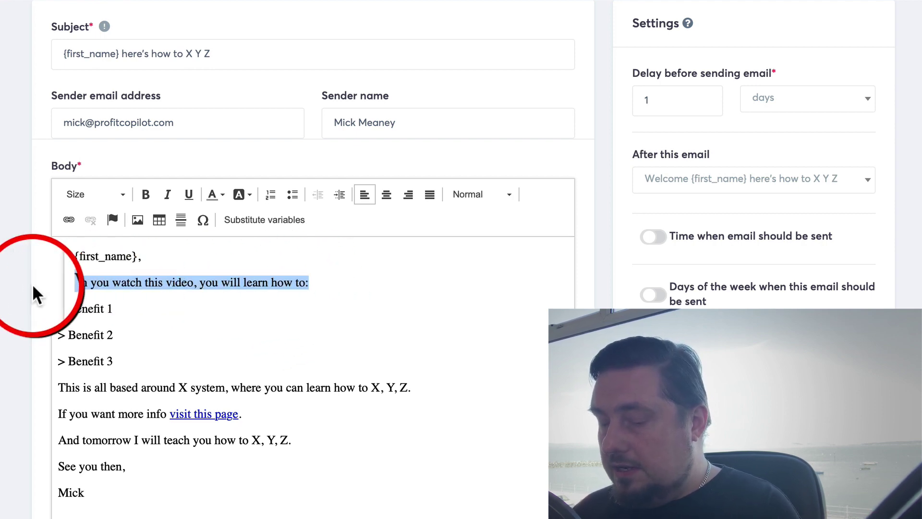
pyautogui.press('BackSpace')
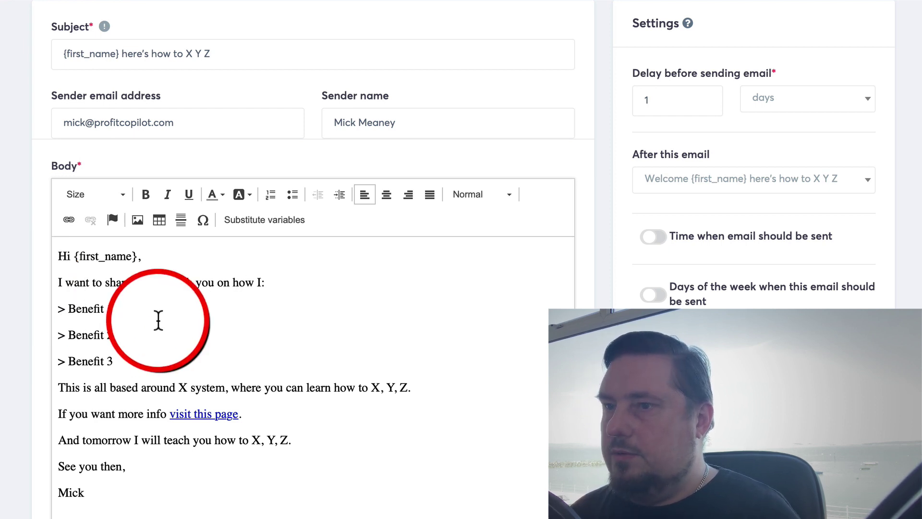
# Change the word "Benefit" to "Result" in all three list lines, giving Result 1, Result 2 and Result 3
pyautogui.moveTo(113, 308); pyautogui.dragTo(98, 335)
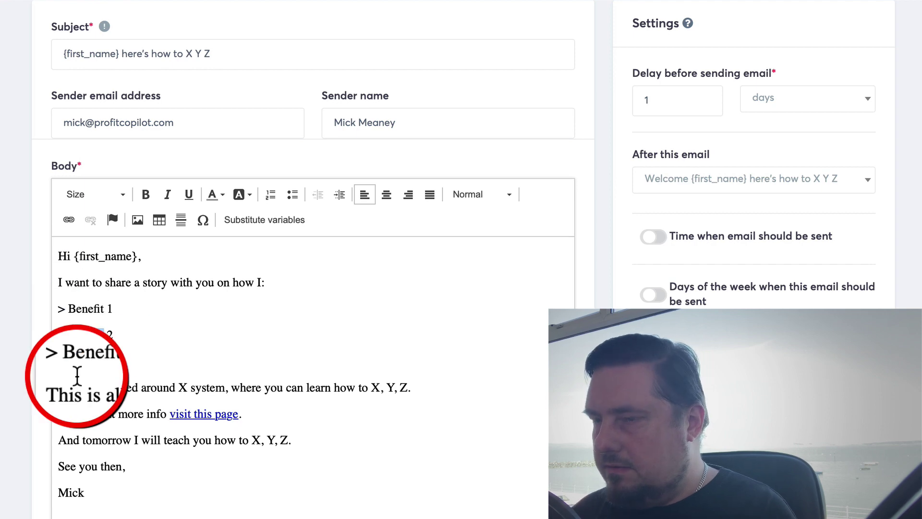
pyautogui.moveTo(68, 307); pyautogui.dragTo(104, 329)
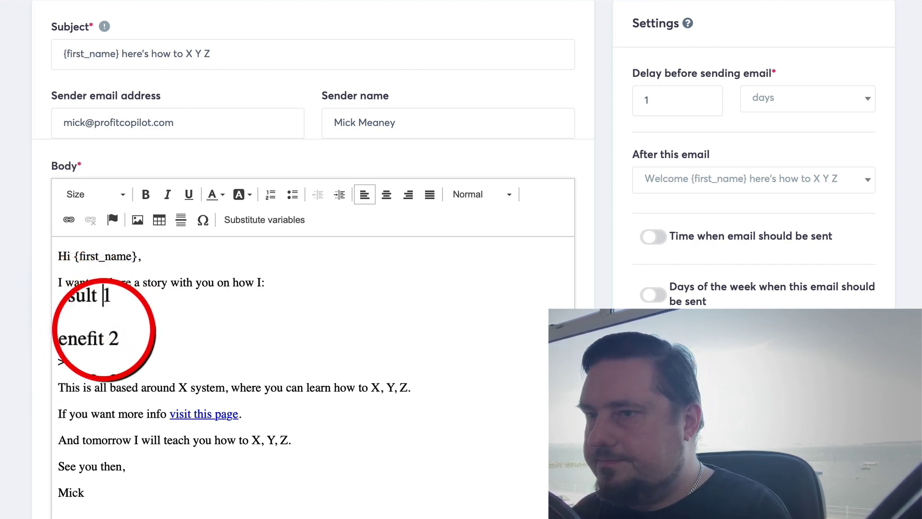
pyautogui.moveTo(111, 334); pyautogui.dragTo(65, 335)
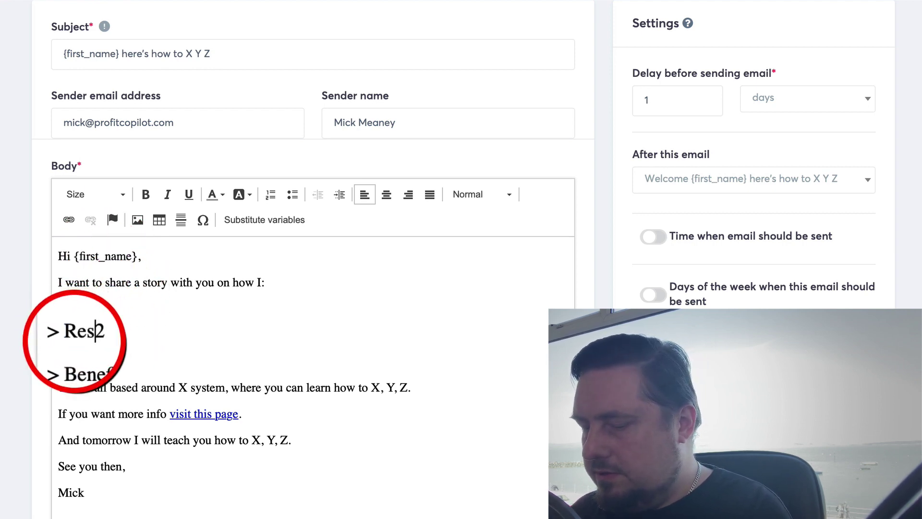
pyautogui.moveTo(138, 360); pyautogui.dragTo(66, 362)
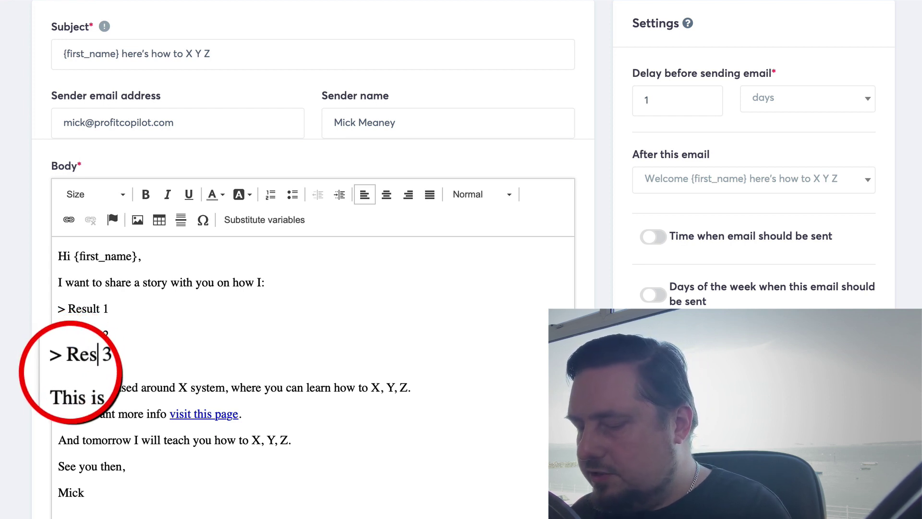
pyautogui.tripleClick(194, 352)
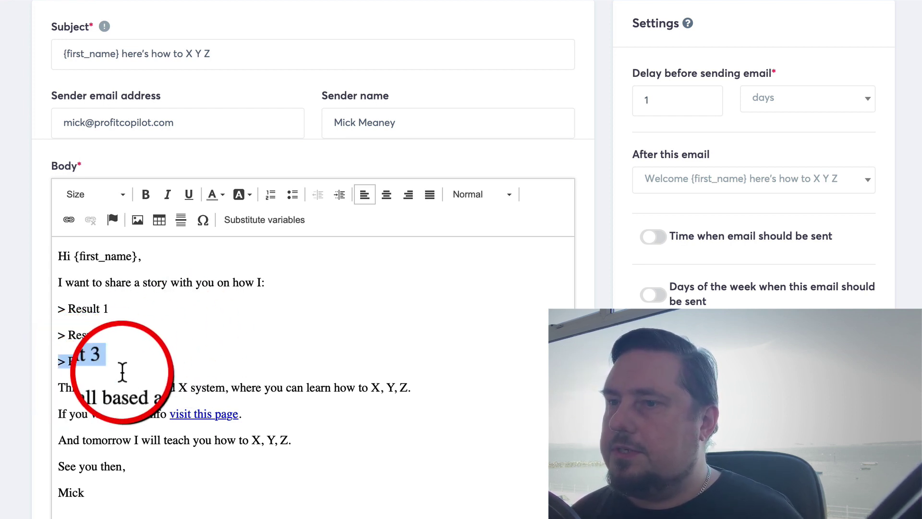
pyautogui.click(119, 374)
# Review the rest of the email body: the X system sentence, the "visit this page" link line and the teaser for tomorrow's lesson
pyautogui.click(99, 388)
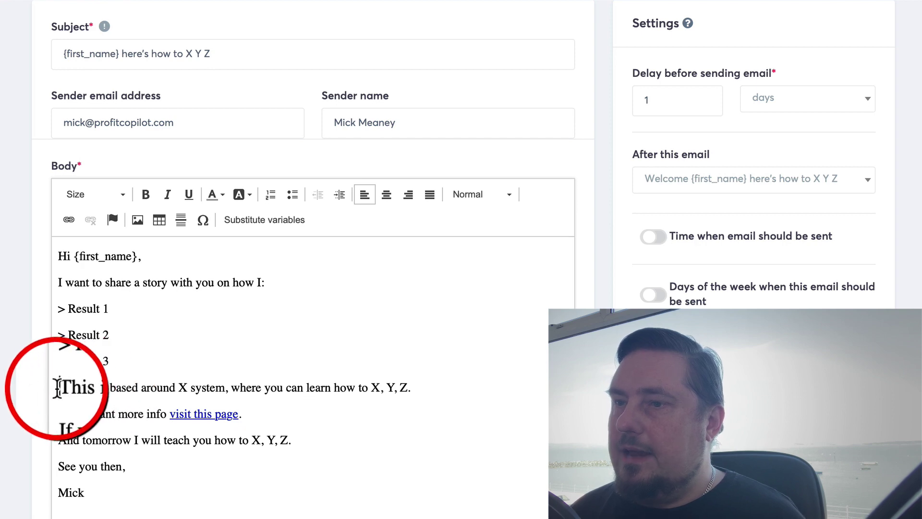
pyautogui.moveTo(58, 388); pyautogui.dragTo(182, 387)
pyautogui.click(191, 388)
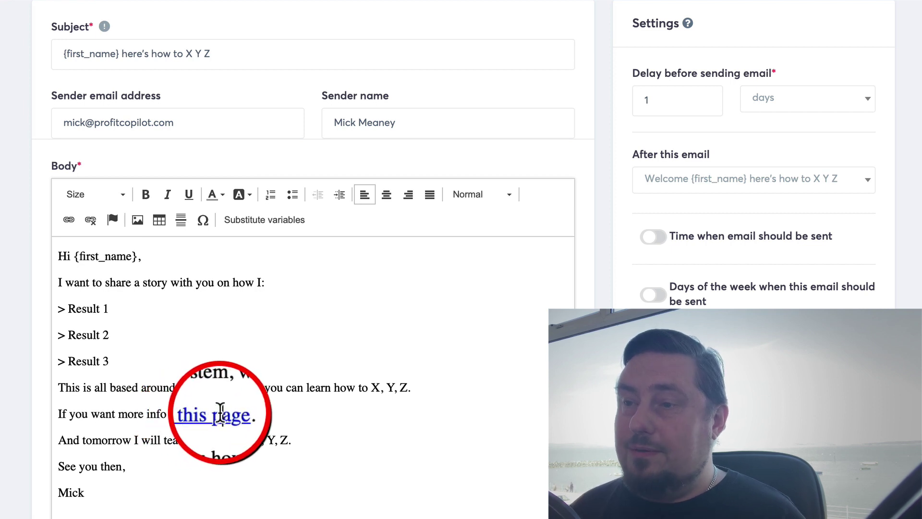
pyautogui.moveTo(241, 414); pyautogui.dragTo(169, 417)
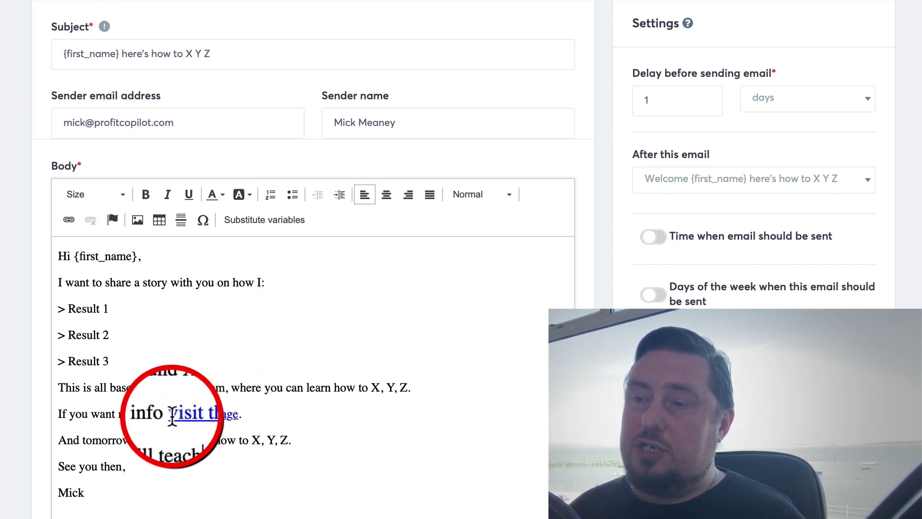
pyautogui.click(250, 413)
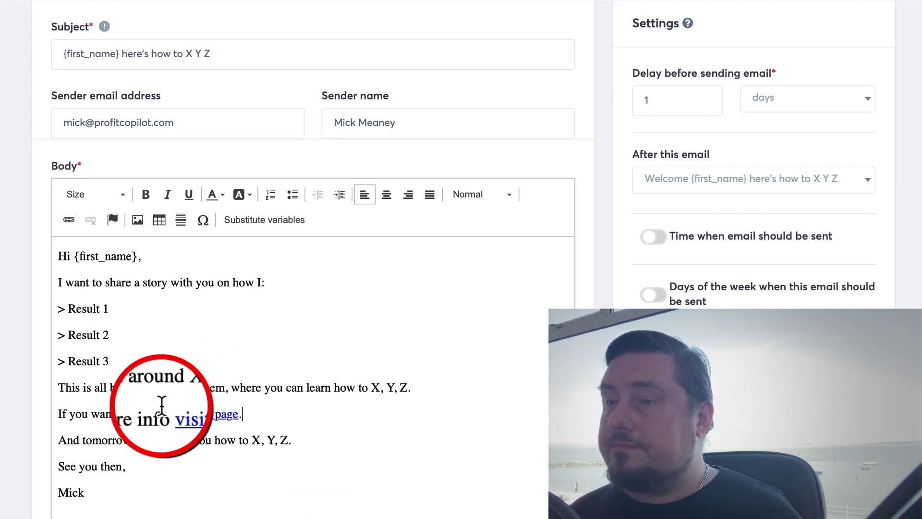
pyautogui.scroll(-1, 201, 447)
pyautogui.click(61, 422)
pyautogui.moveTo(65, 423); pyautogui.dragTo(288, 423)
pyautogui.click(309, 422)
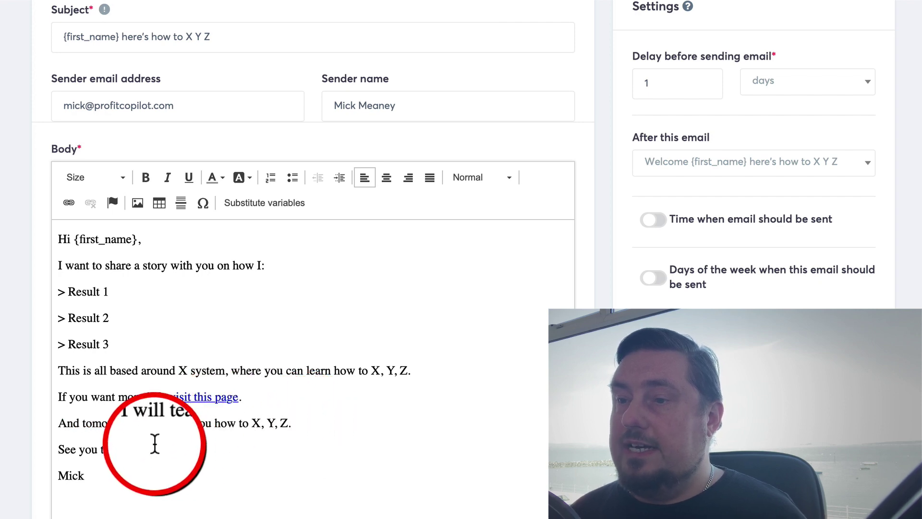
pyautogui.click(126, 451)
pyautogui.scroll(2, 237, 432)
pyautogui.scroll(2, 237, 432)
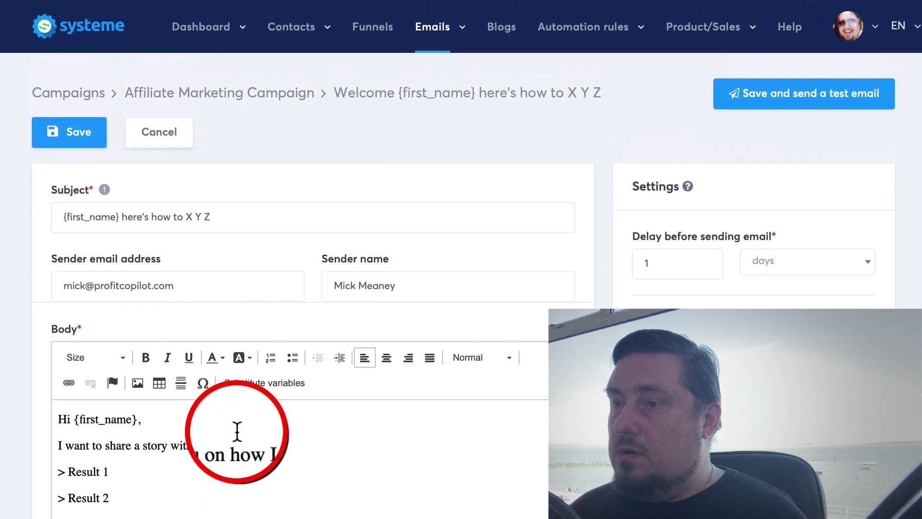
pyautogui.scroll(-4, 304, 510)
pyautogui.moveTo(60, 418); pyautogui.dragTo(310, 430)
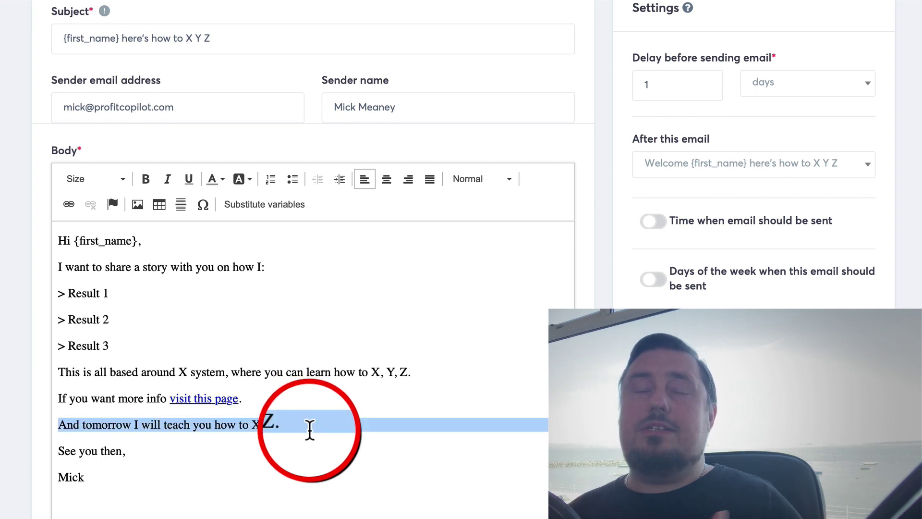
pyautogui.click(278, 330)
# Save the second email and duplicate it within the Affiliate Marketing Campaign
pyautogui.scroll(5, 278, 330)
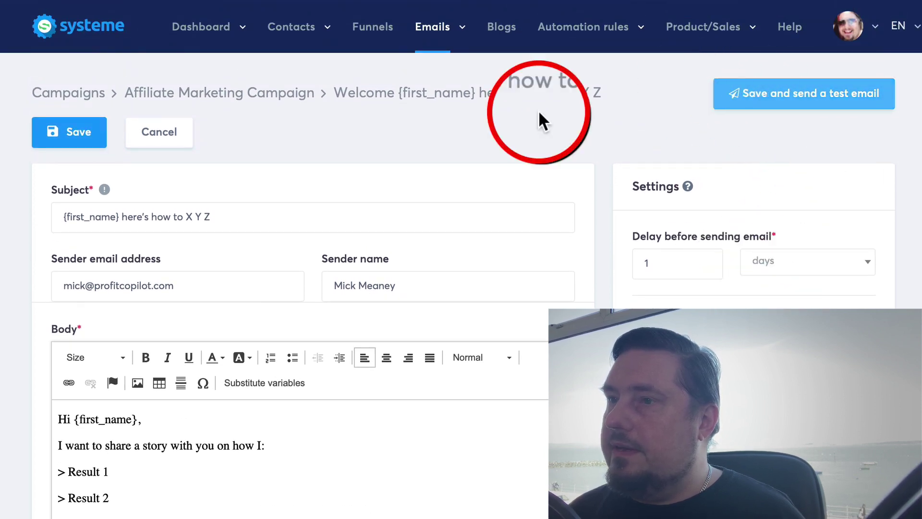
pyautogui.click(88, 137)
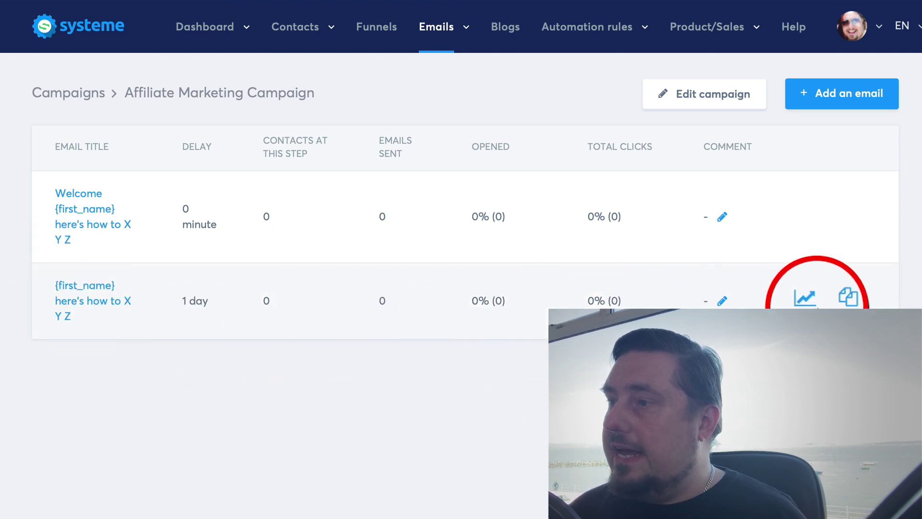
pyautogui.click(840, 303)
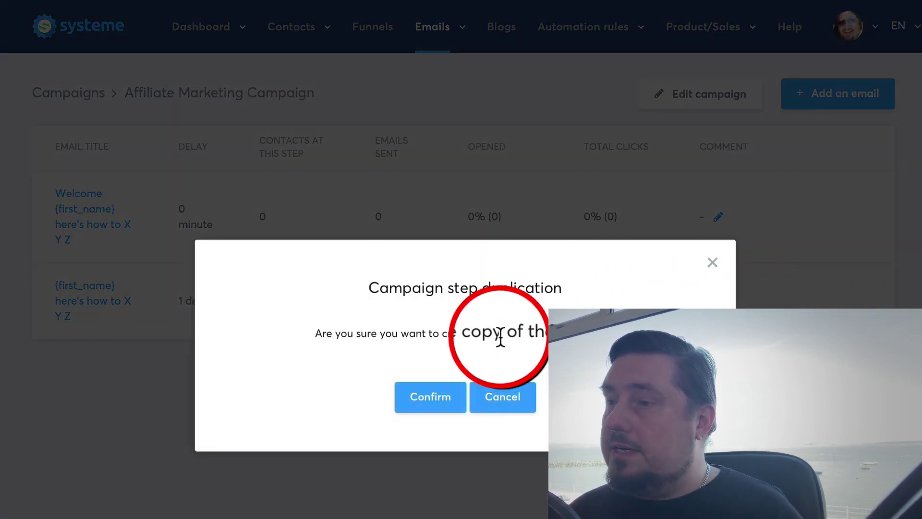
pyautogui.click(425, 397)
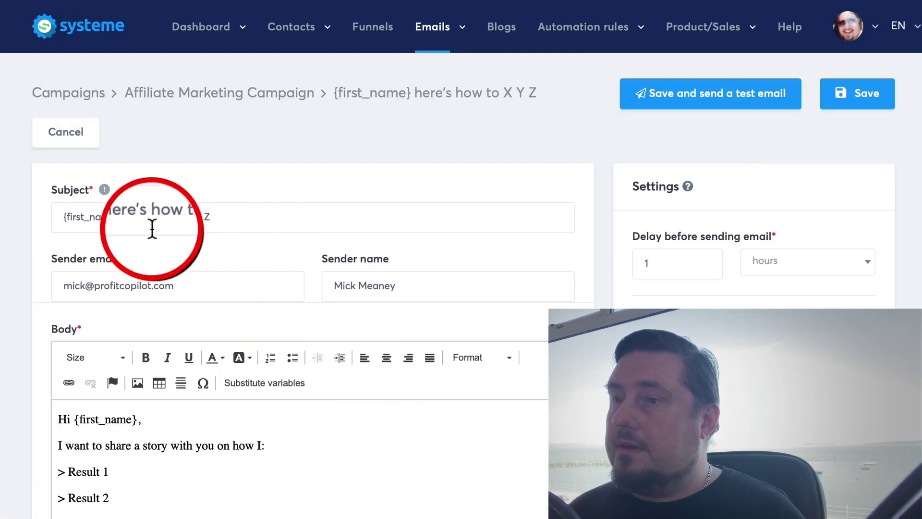
# Change the subject of the new copy to "{first_name} how to X"
pyautogui.scroll(-2, 153, 303)
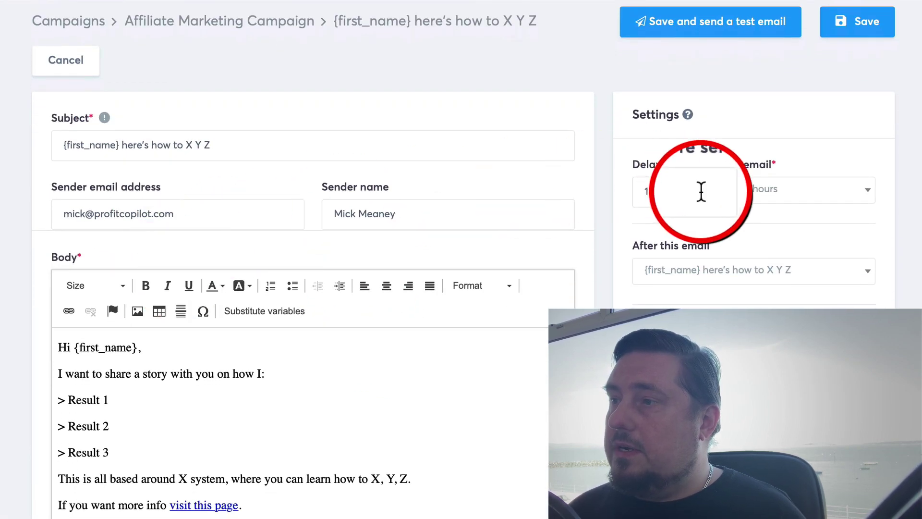
pyautogui.scroll(1, 238, 217)
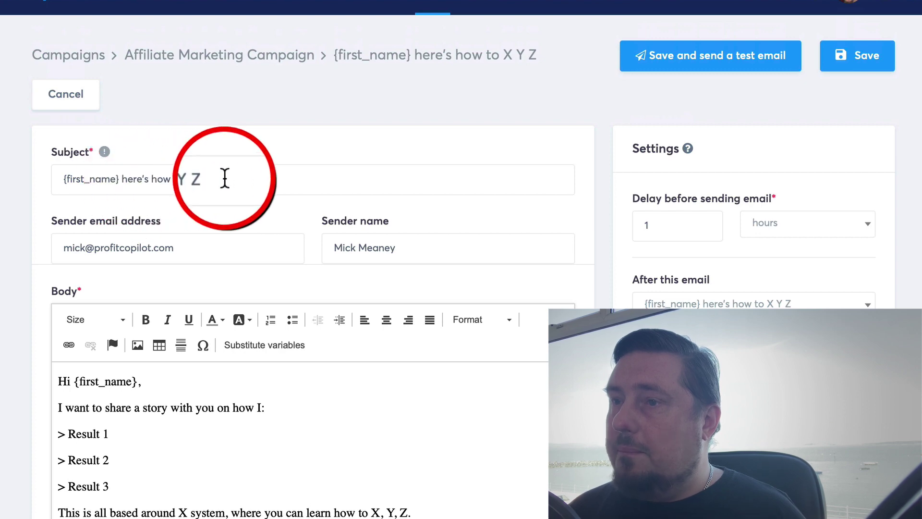
pyautogui.moveTo(222, 178); pyautogui.dragTo(123, 176)
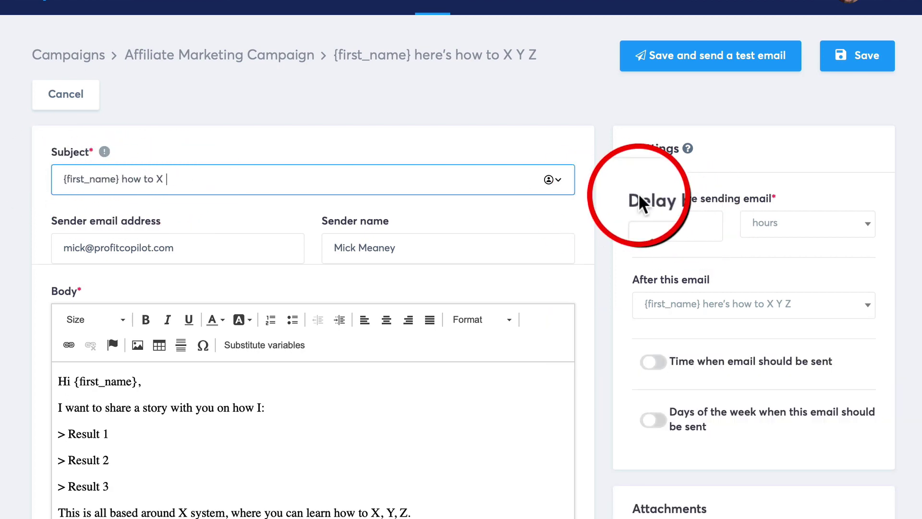
# Set the third email to send 1 day after the "{first_name} here's how to X Y Z" email
pyautogui.click(756, 233)
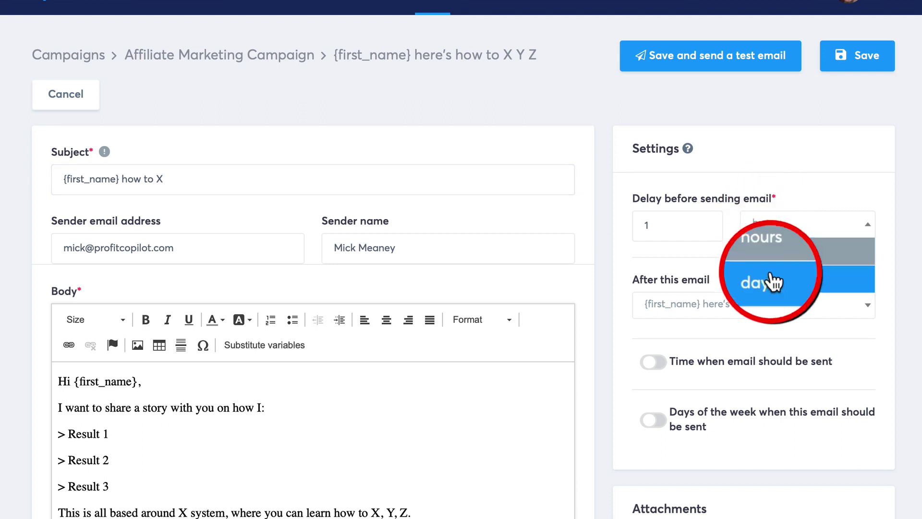
pyautogui.click(770, 281)
pyautogui.click(703, 303)
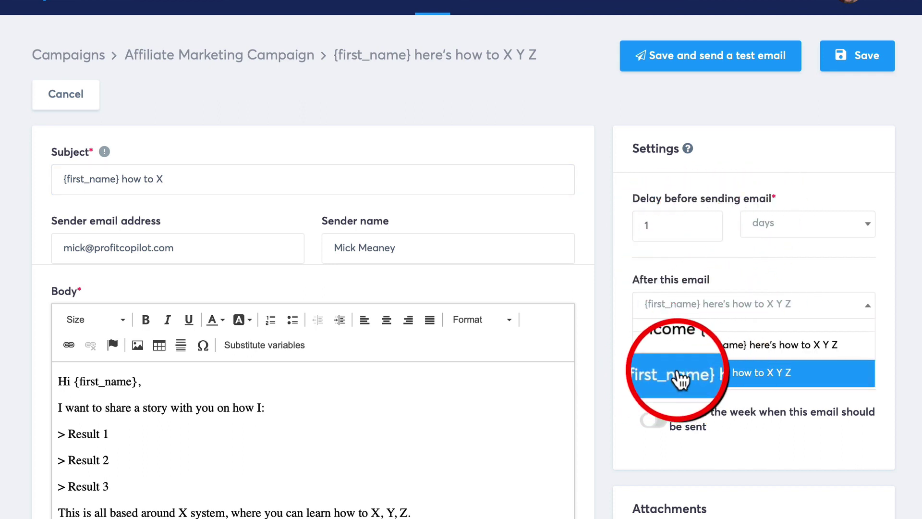
pyautogui.click(748, 379)
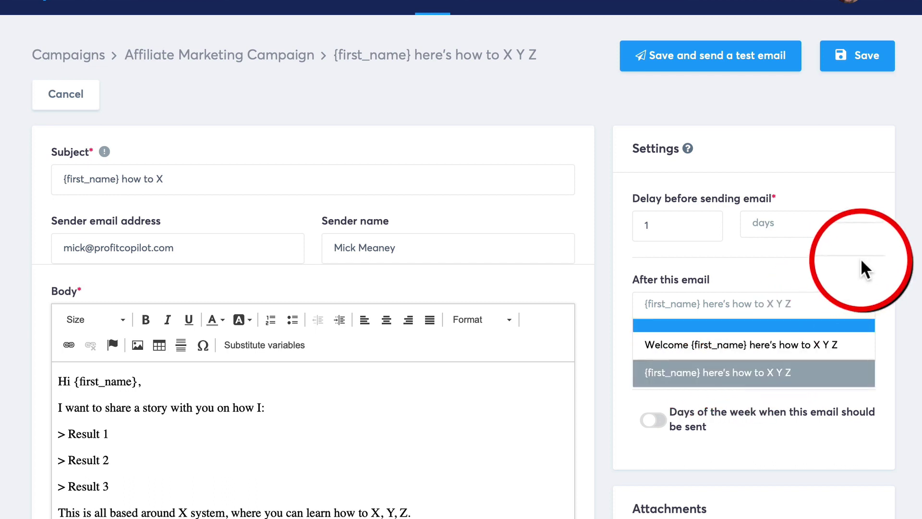
# Replace the story line below the greeting with "Over the last few days you've learned how to X, Y, Z, so you can A, B, C."
pyautogui.scroll(-1, 421, 367)
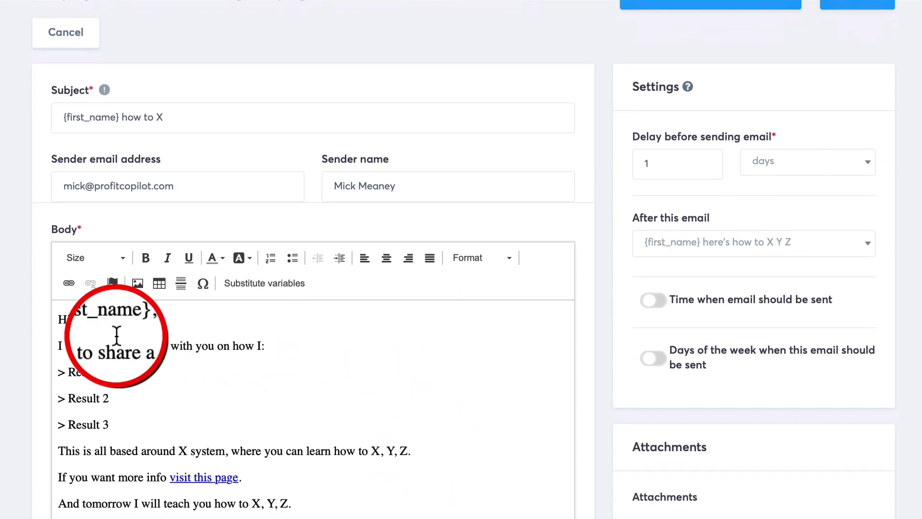
pyautogui.scroll(-1, 182, 418)
pyautogui.scroll(1, 191, 330)
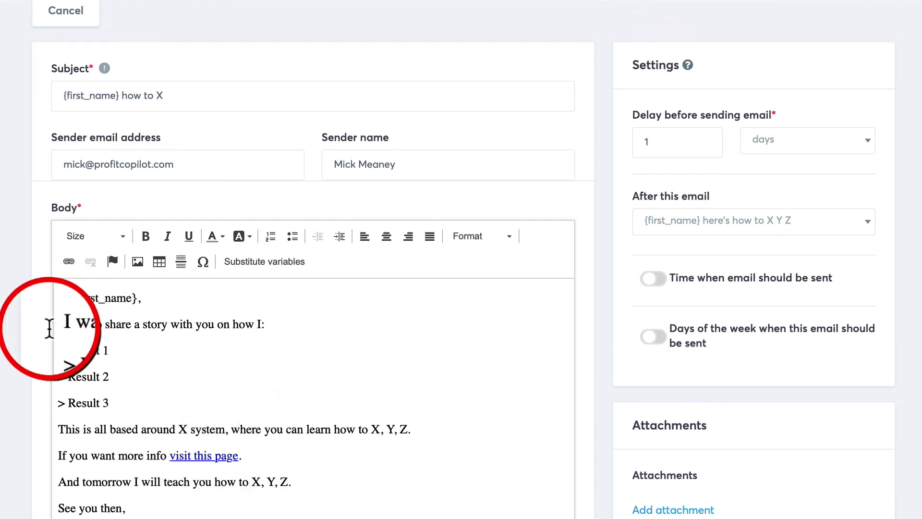
pyautogui.moveTo(58, 324); pyautogui.dragTo(37, 327)
pyautogui.click(298, 317)
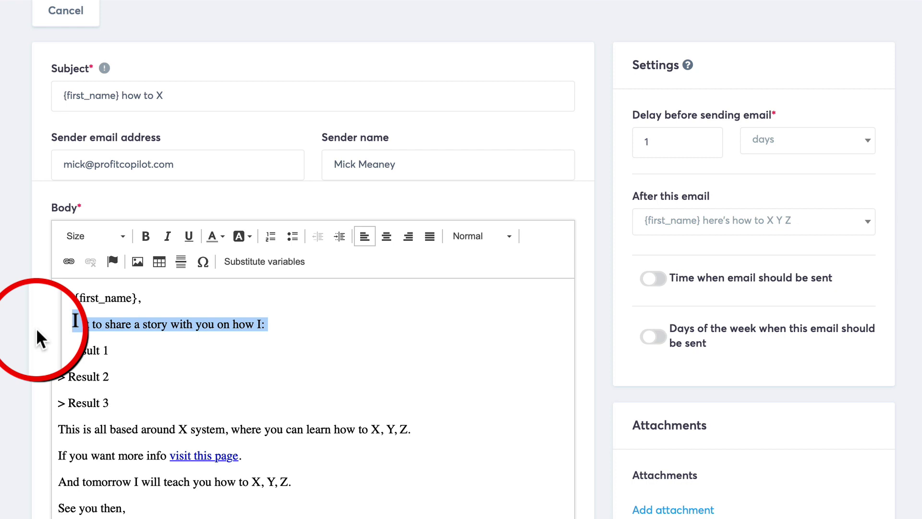
pyautogui.write('C')
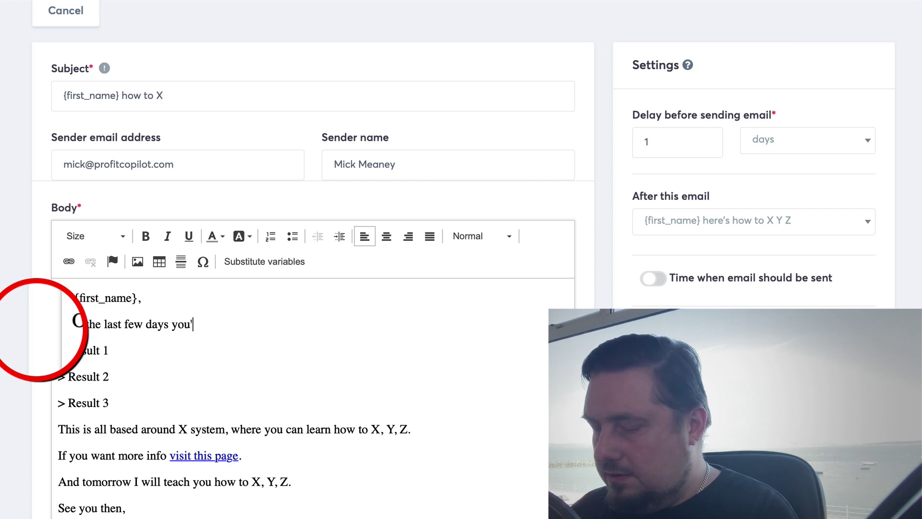
pyautogui.write('ear')
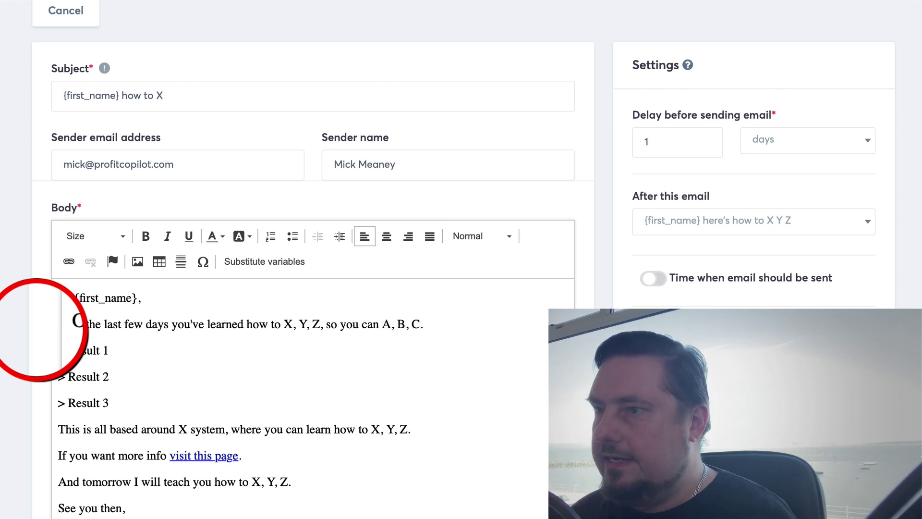
pyautogui.moveTo(320, 324); pyautogui.dragTo(439, 321)
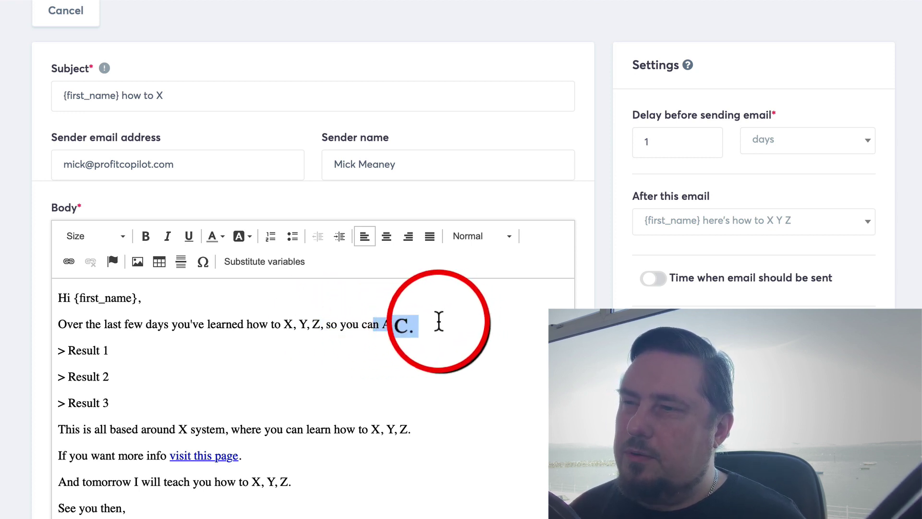
# Replace the three result lines with "But did you know, that's only part of the story." and "If you REALLY want to X, Y, Z, then you need this."
pyautogui.click(339, 323)
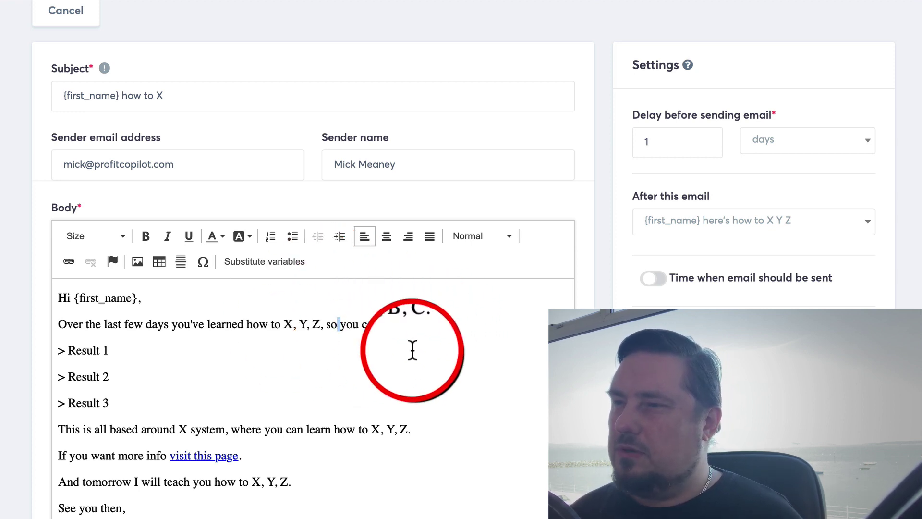
pyautogui.moveTo(113, 402); pyautogui.dragTo(120, 365)
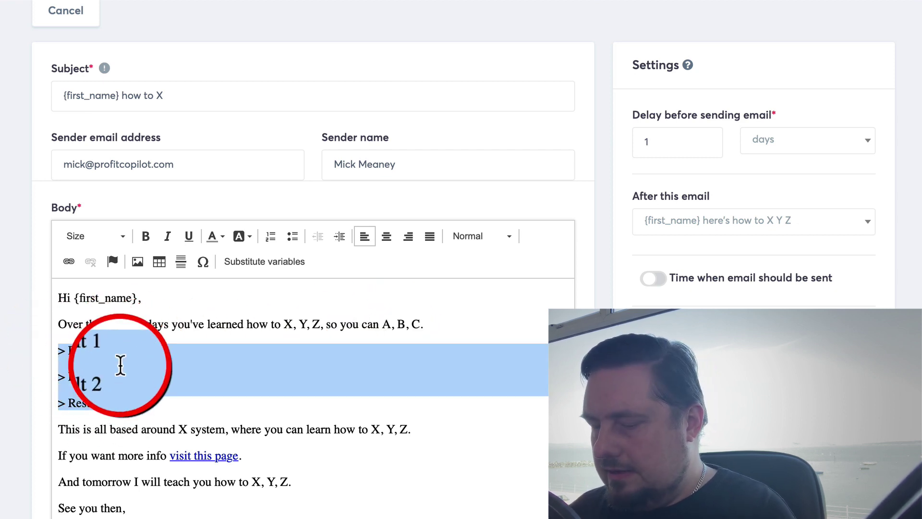
pyautogui.write('B')
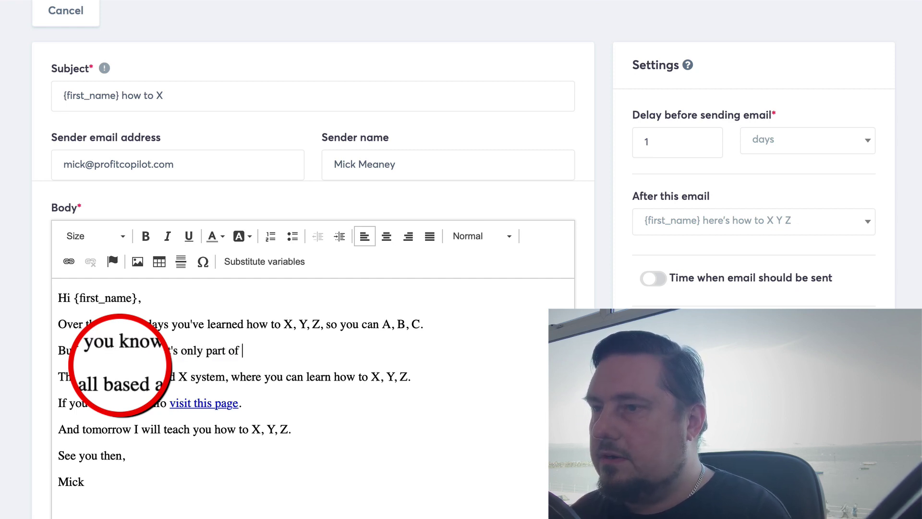
pyautogui.press('Return')
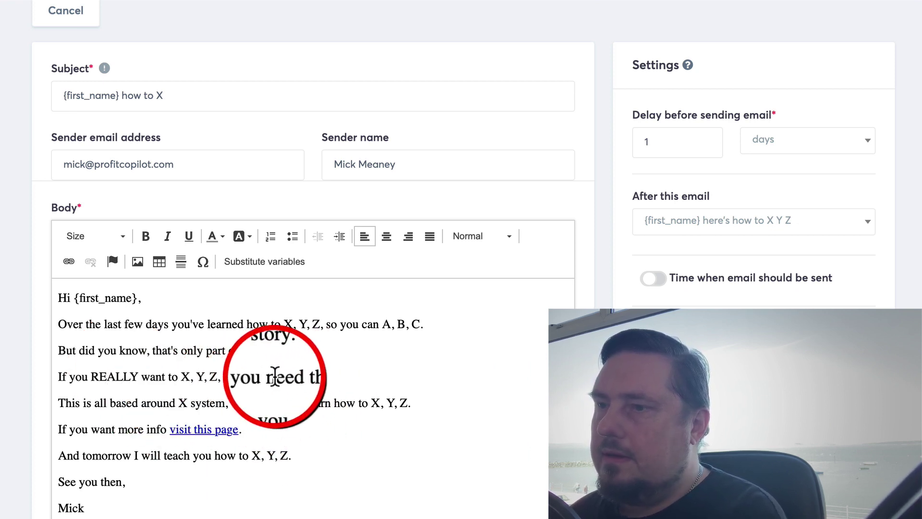
pyautogui.moveTo(274, 377); pyautogui.dragTo(315, 376)
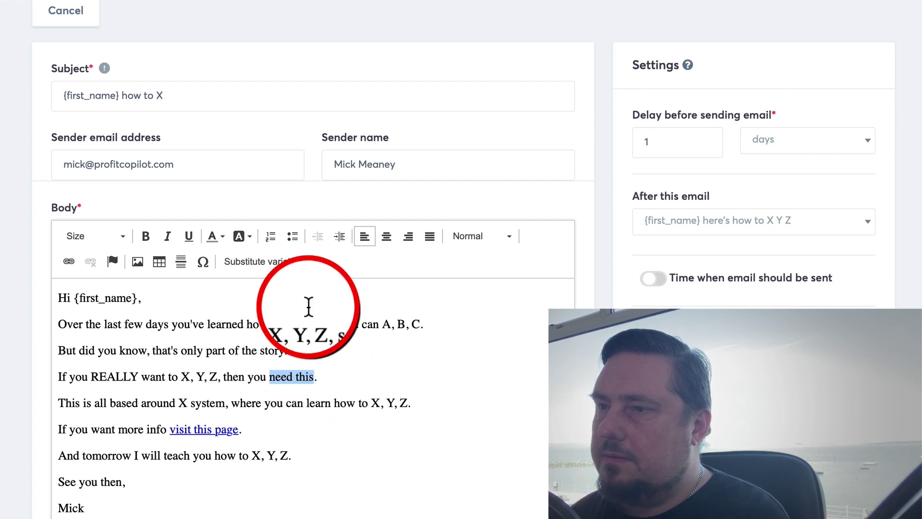
pyautogui.click(69, 261)
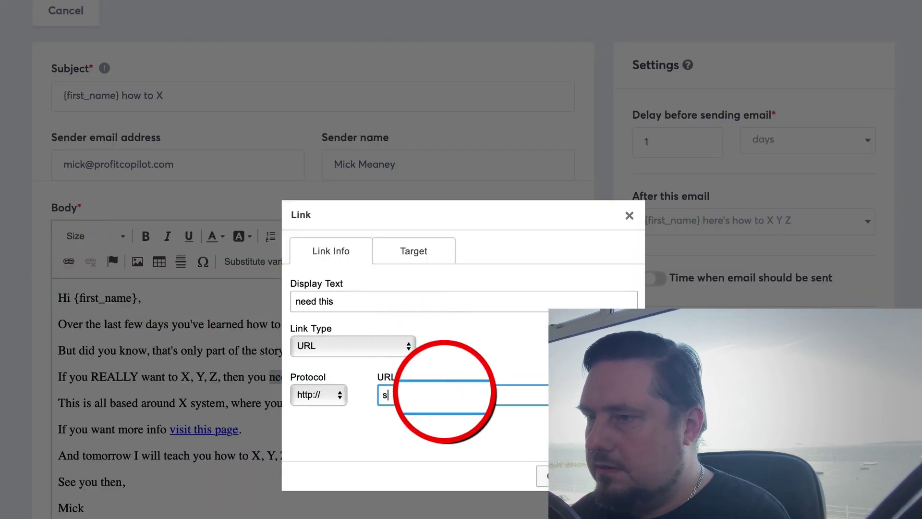
pyautogui.write('link')
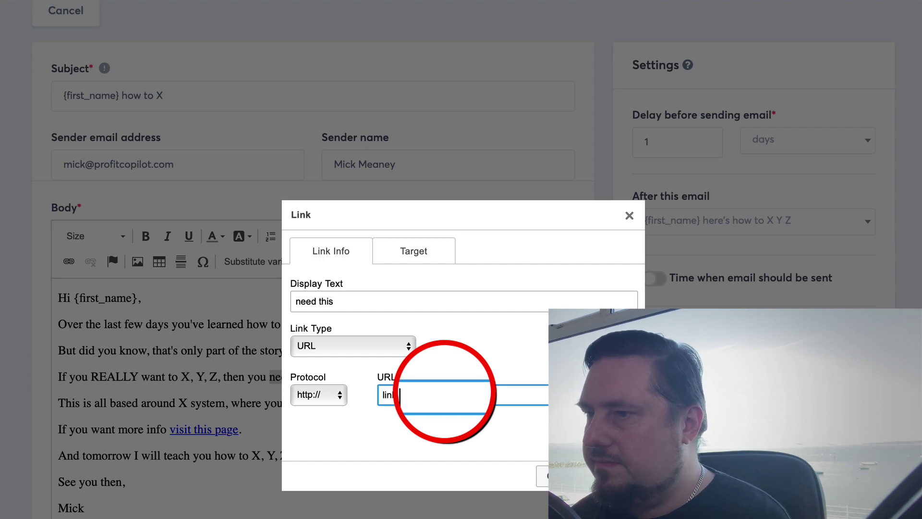
pyautogui.write('.com')
pyautogui.press('Return')
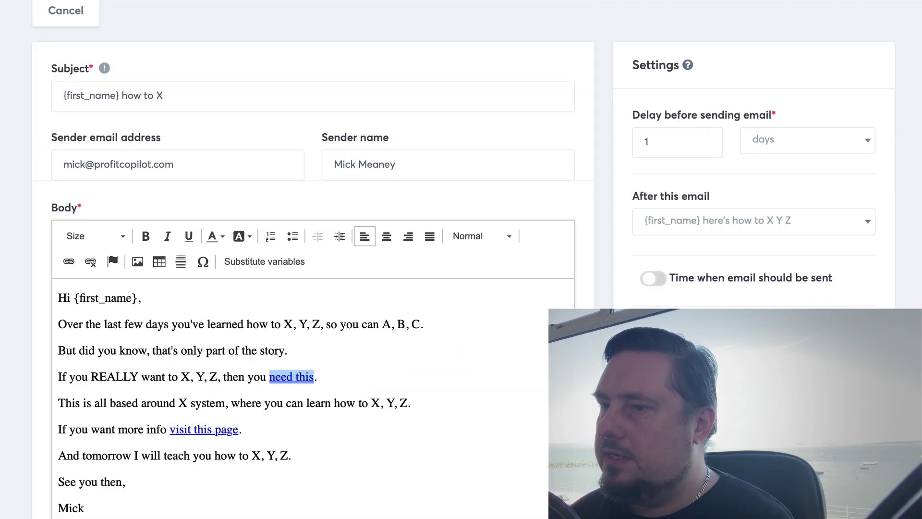
# Delete the "visit this page" and "And tomorrow I will teach you" lines and change the closing to "See you soon,"
pyautogui.click(339, 420)
pyautogui.moveTo(311, 420); pyautogui.dragTo(53, 418)
pyautogui.press('BackSpace')
pyautogui.press('BackSpace')
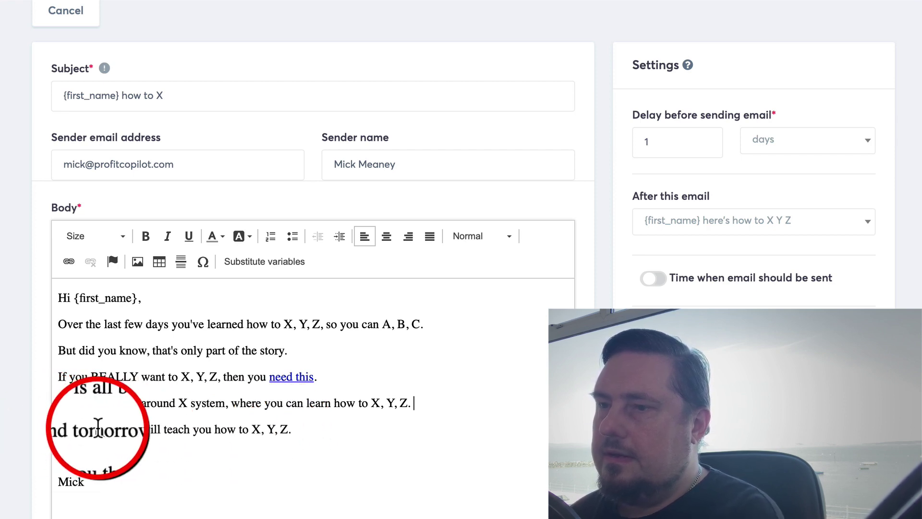
pyautogui.moveTo(301, 430); pyautogui.dragTo(61, 431)
pyautogui.press('BackSpace')
pyautogui.press('BackSpace')
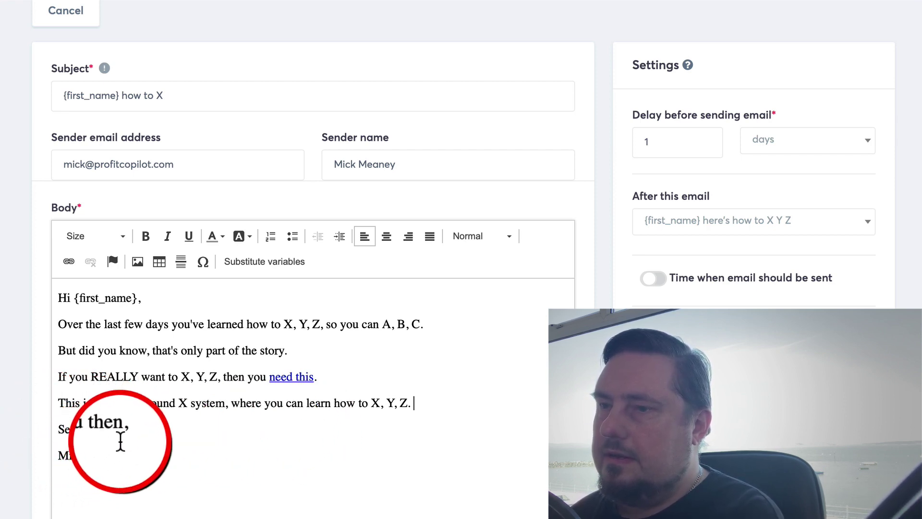
pyautogui.moveTo(128, 430); pyautogui.dragTo(46, 425)
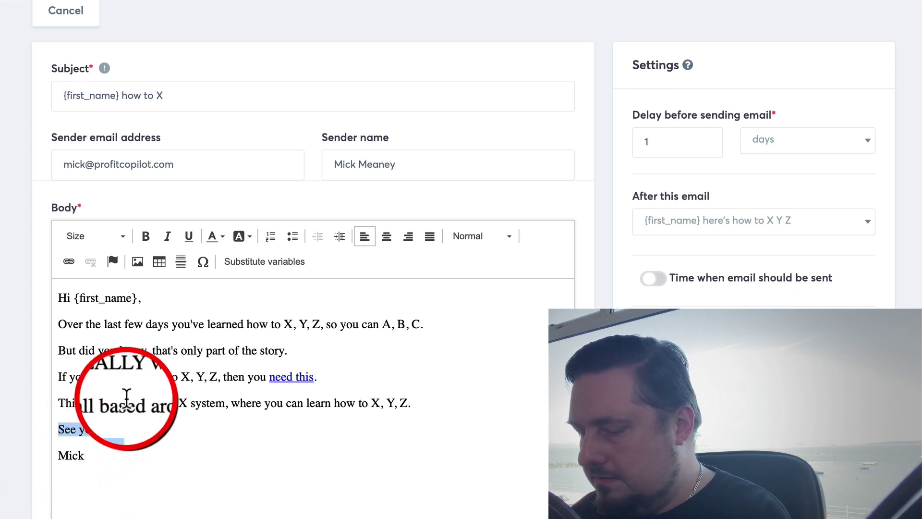
pyautogui.write('See')
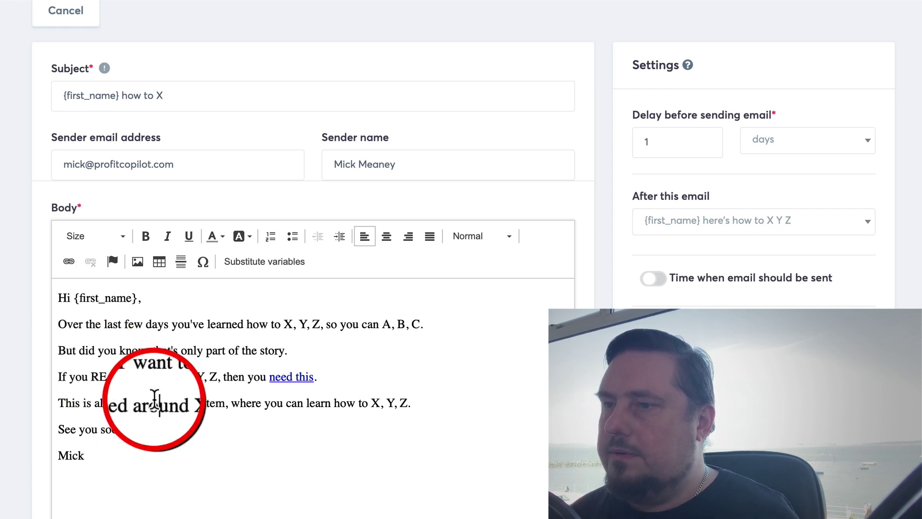
# Add the line "But hurry, this special offer ends in X days / hours / minutes." below the X system line
pyautogui.click(58, 402)
pyautogui.moveTo(68, 401); pyautogui.dragTo(169, 401)
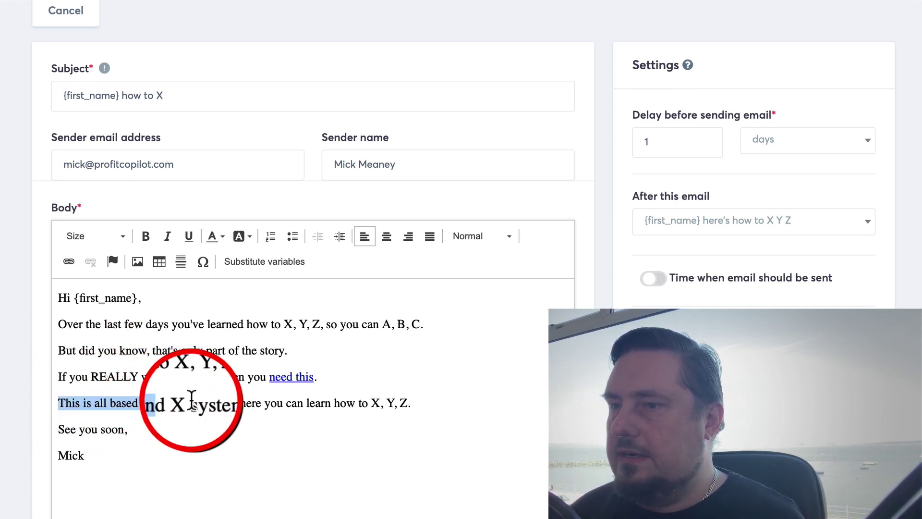
pyautogui.click(196, 401)
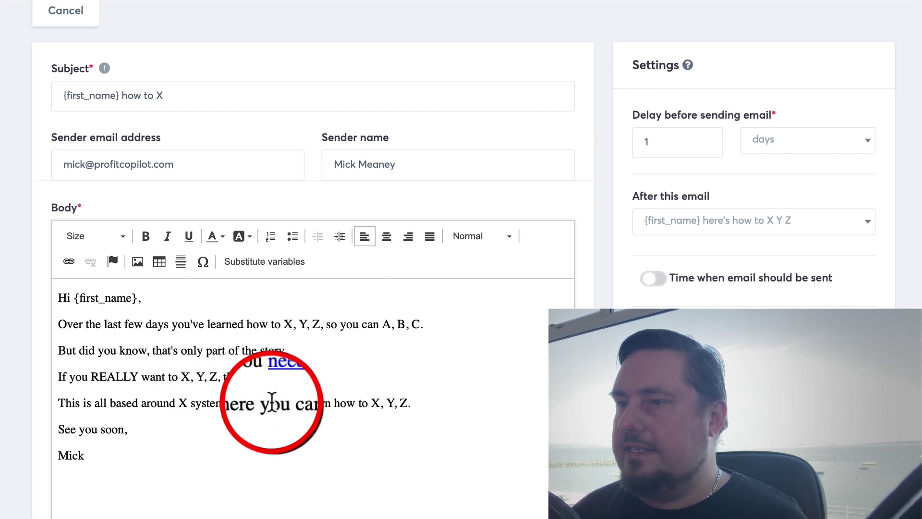
pyautogui.click(419, 403)
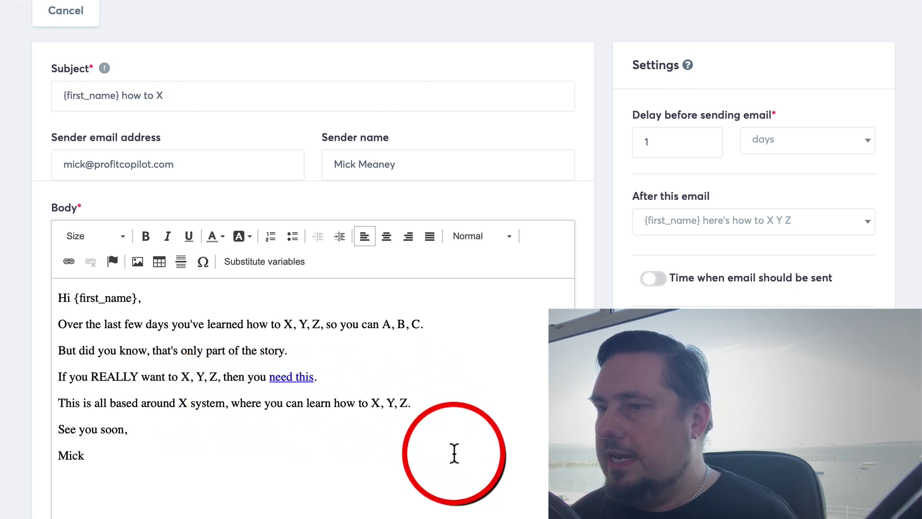
pyautogui.press('Return')
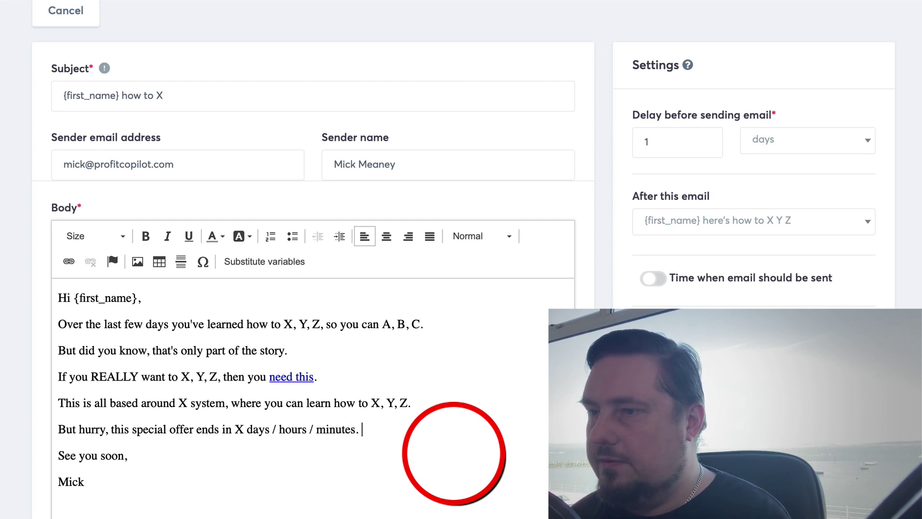
# Shorten the special offer deadline to "X days / hours." and save the third email
pyautogui.moveTo(365, 429); pyautogui.dragTo(317, 429)
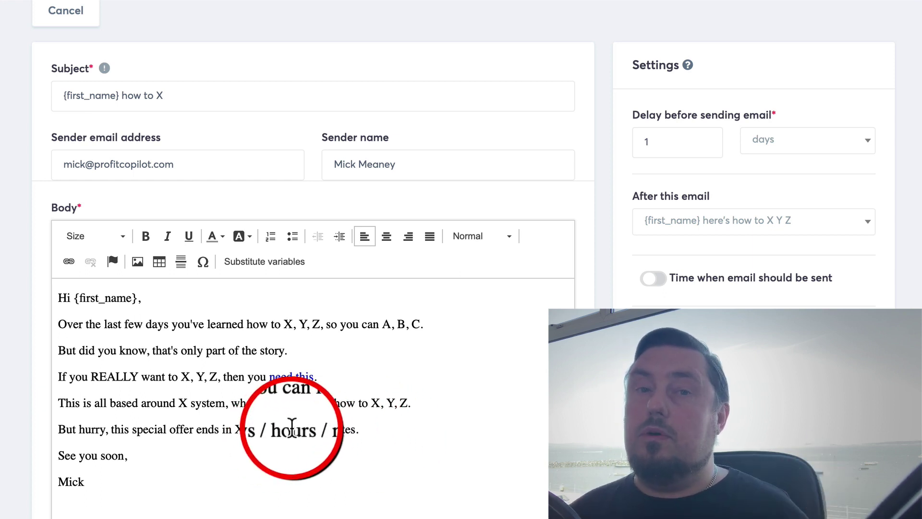
pyautogui.moveTo(334, 429); pyautogui.dragTo(309, 432)
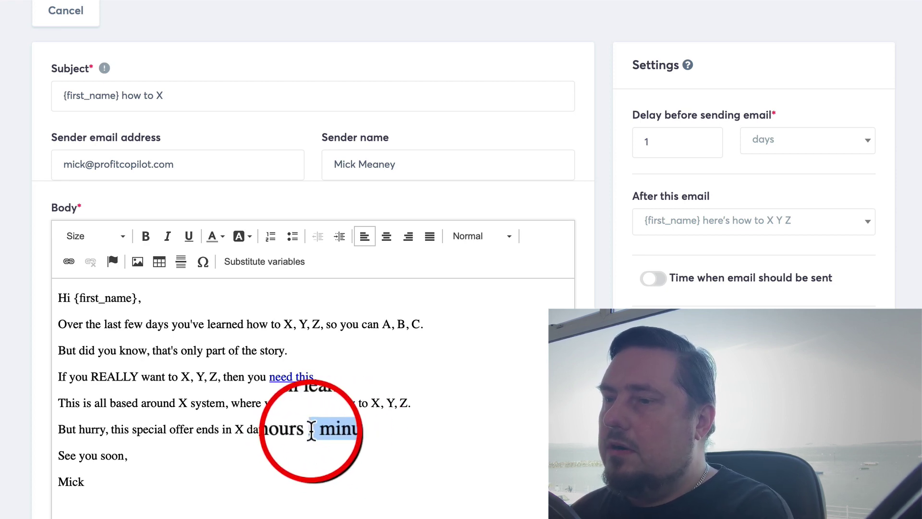
pyautogui.press('BackSpace')
pyautogui.press('Delete')
pyautogui.press('BackSpace')
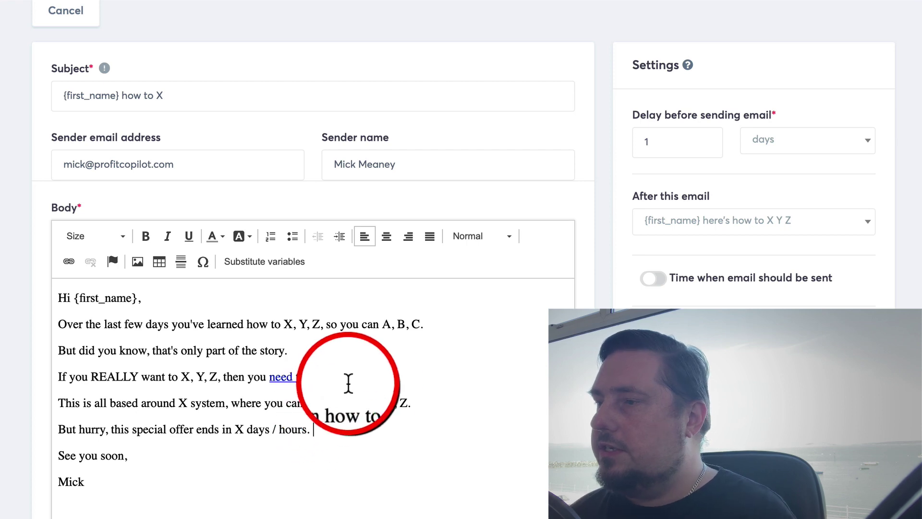
pyautogui.scroll(2, 368, 380)
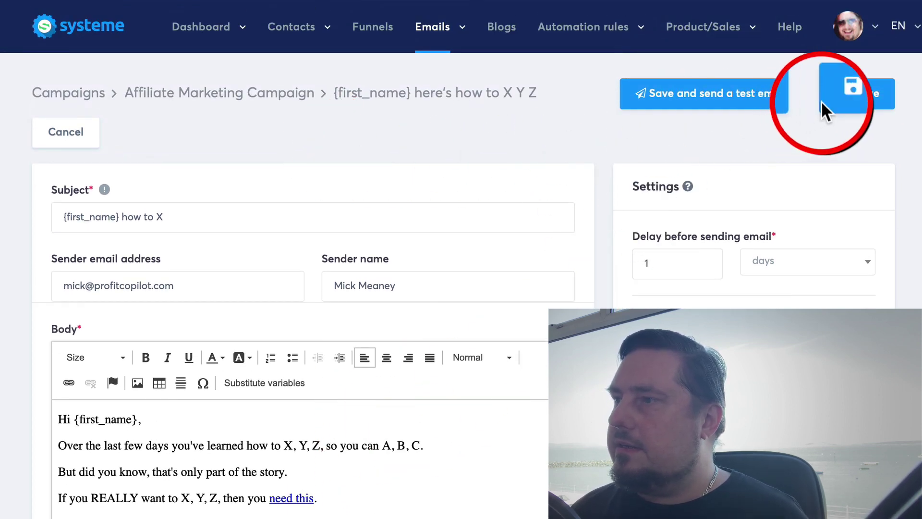
pyautogui.click(860, 96)
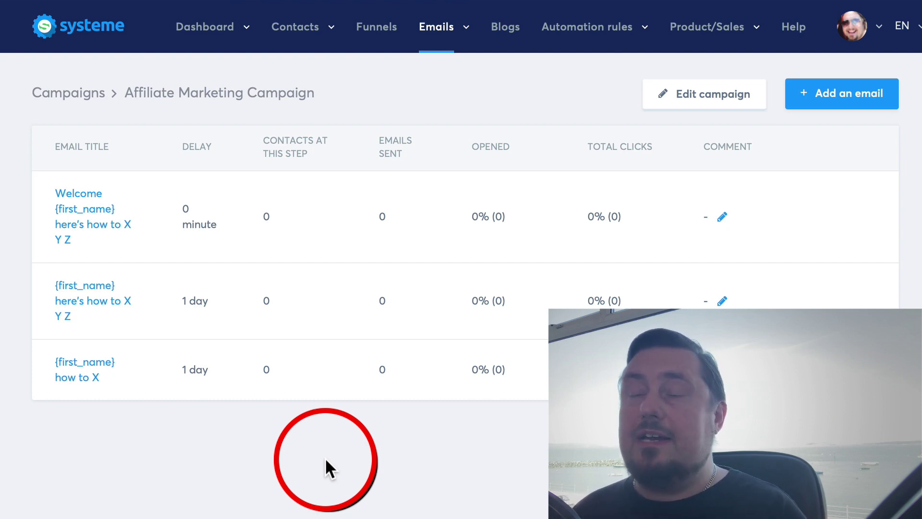
# Open the automation rules and create a new rule
pyautogui.moveTo(586, 42)
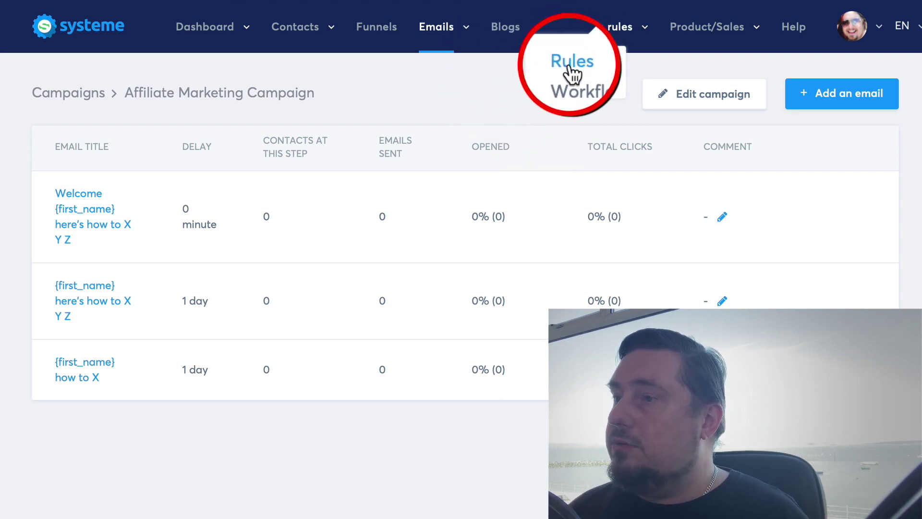
pyautogui.click(567, 68)
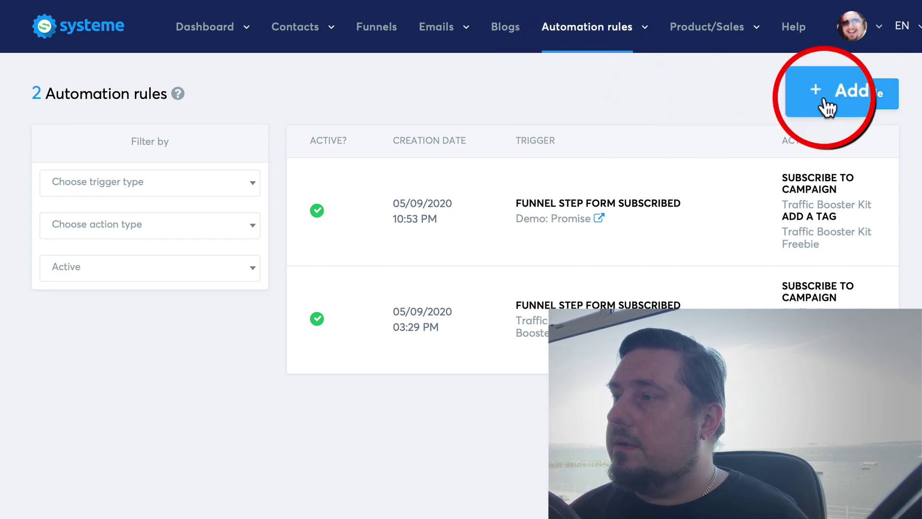
pyautogui.click(879, 101)
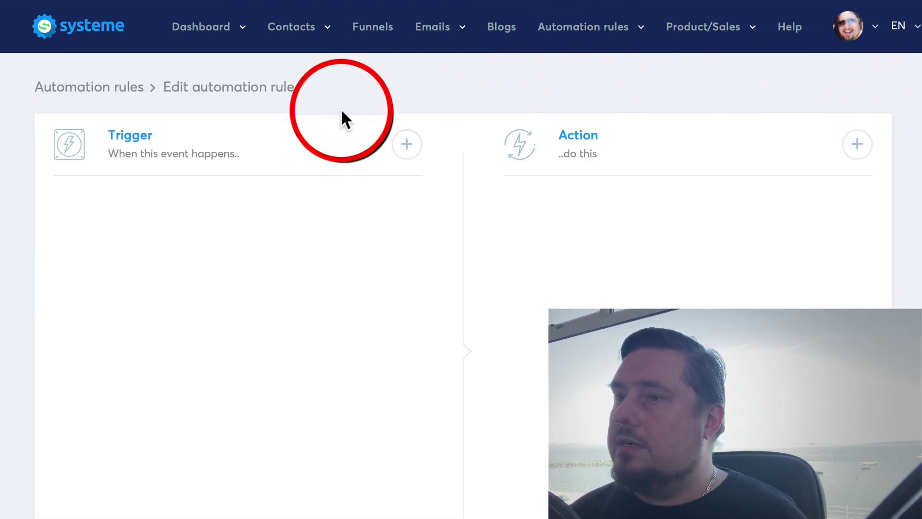
# Add a "Funnel step form subscribed" trigger for the "Affiliate Marketing Funnel: Squeeze Page"
pyautogui.click(397, 150)
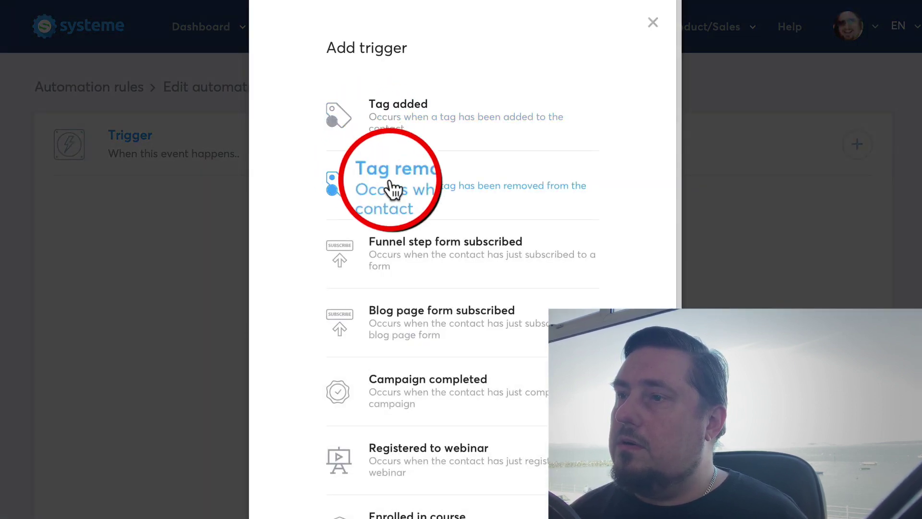
pyautogui.scroll(-2, 470, 266)
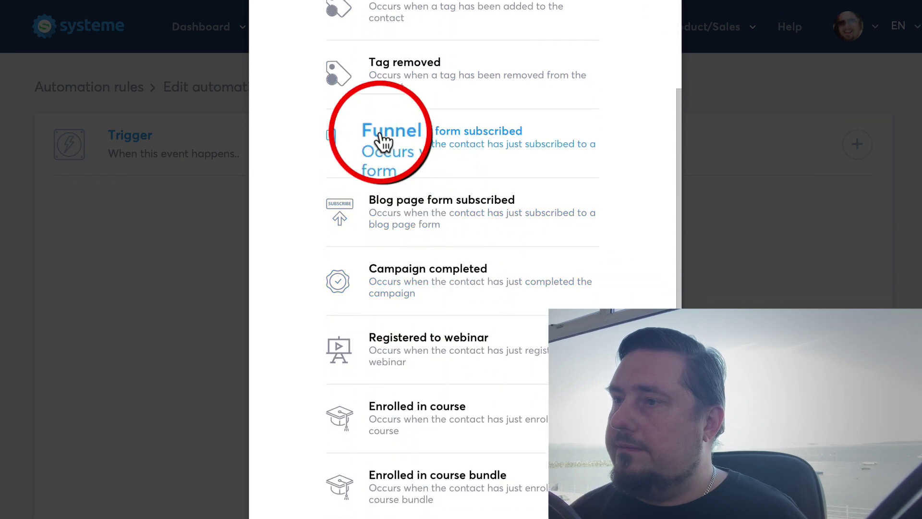
pyautogui.click(486, 139)
pyautogui.click(211, 266)
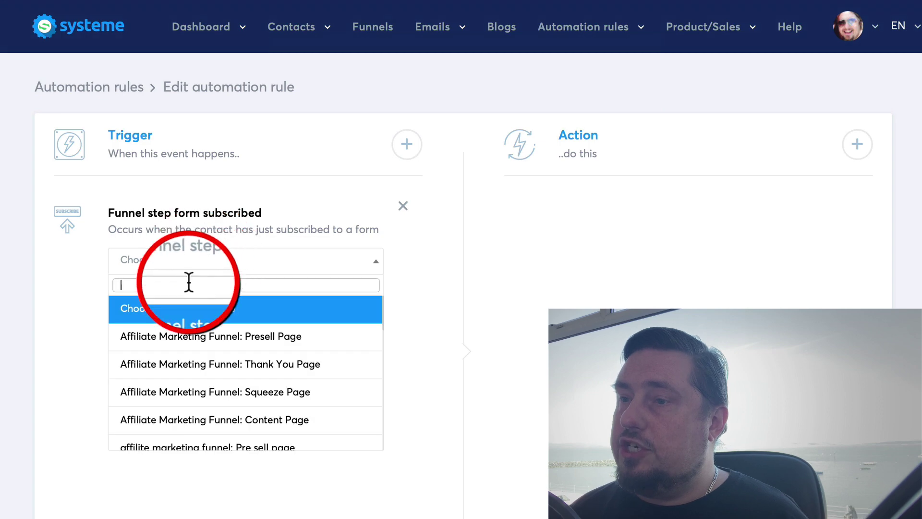
pyautogui.scroll(-2, 211, 394)
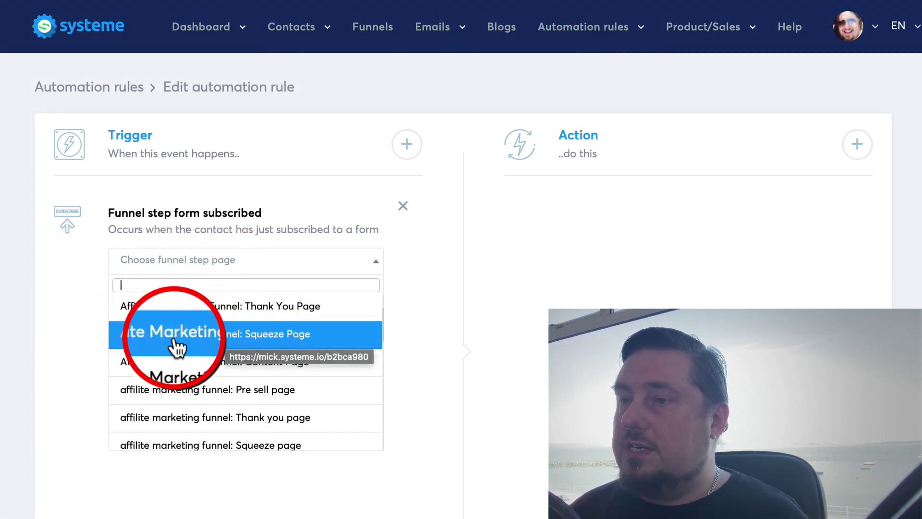
pyautogui.click(267, 338)
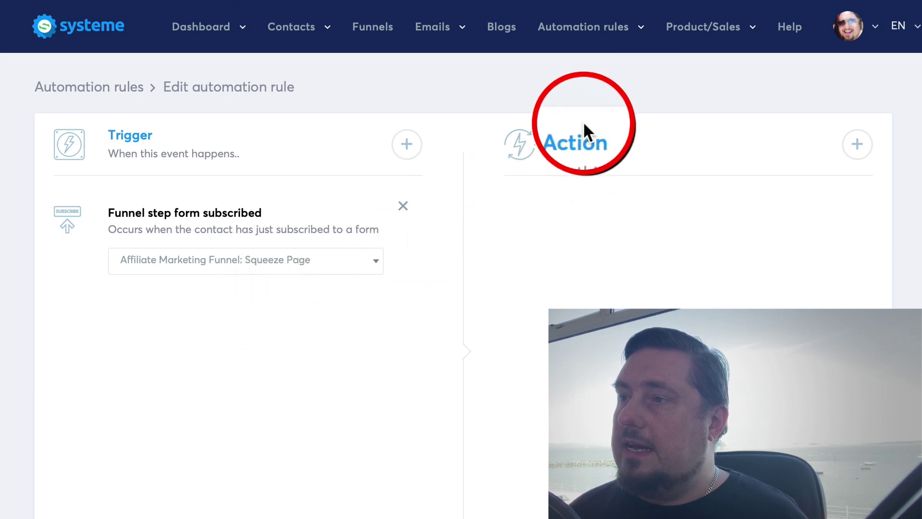
# Add a "Subscribe to campaign" action that uses the Affiliate Marketing Campaign
pyautogui.click(858, 144)
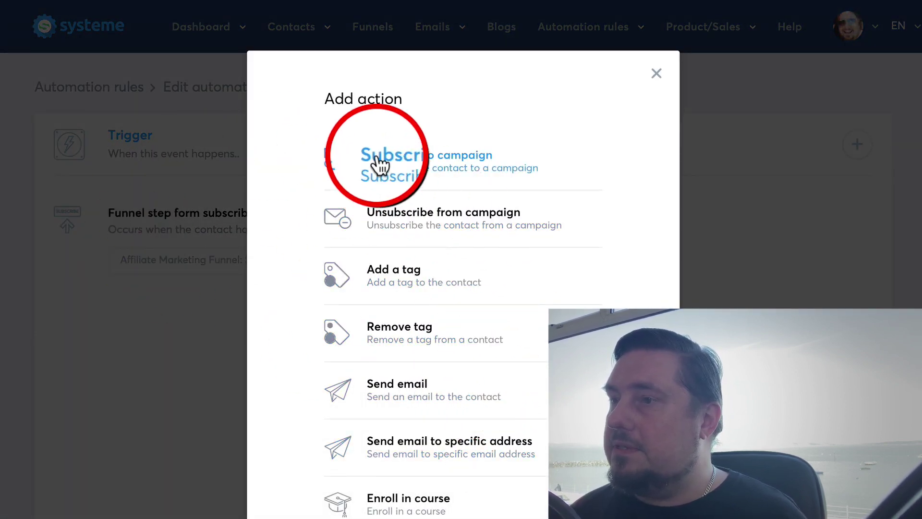
pyautogui.click(452, 163)
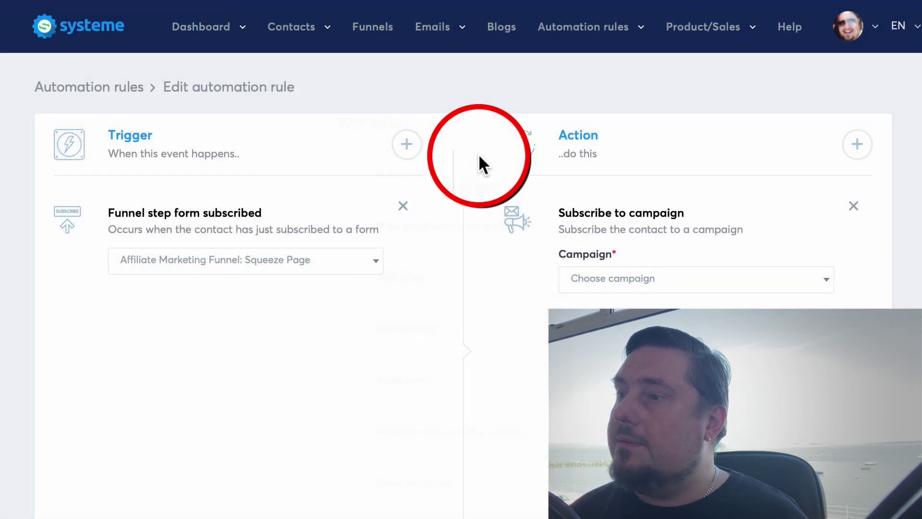
pyautogui.click(653, 278)
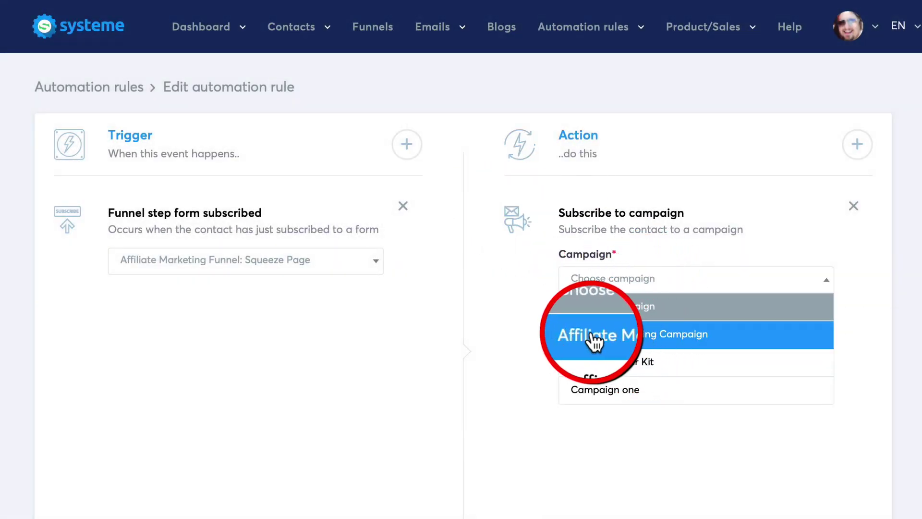
pyautogui.click(642, 343)
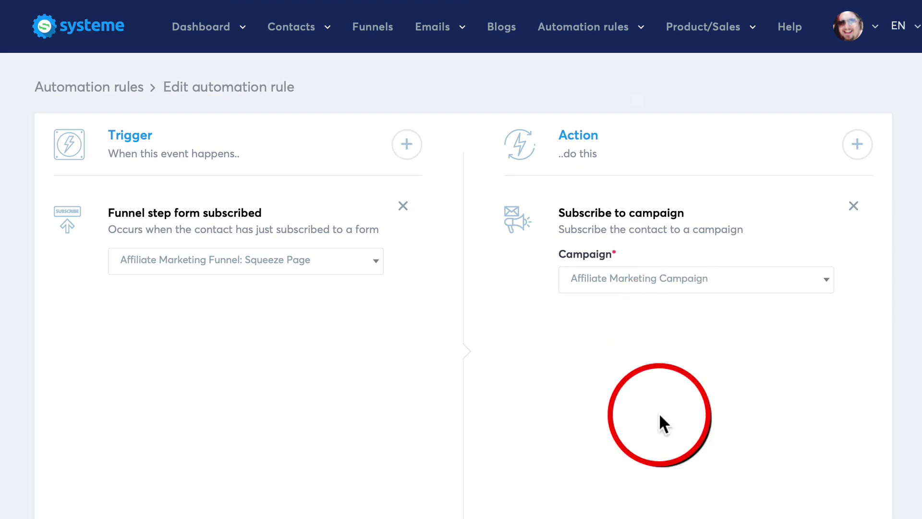
pyautogui.scroll(-1, 659, 413)
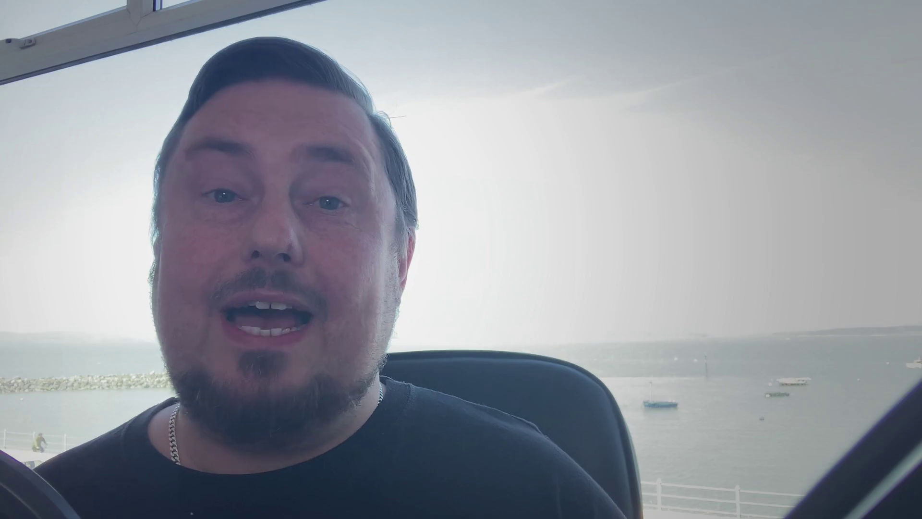